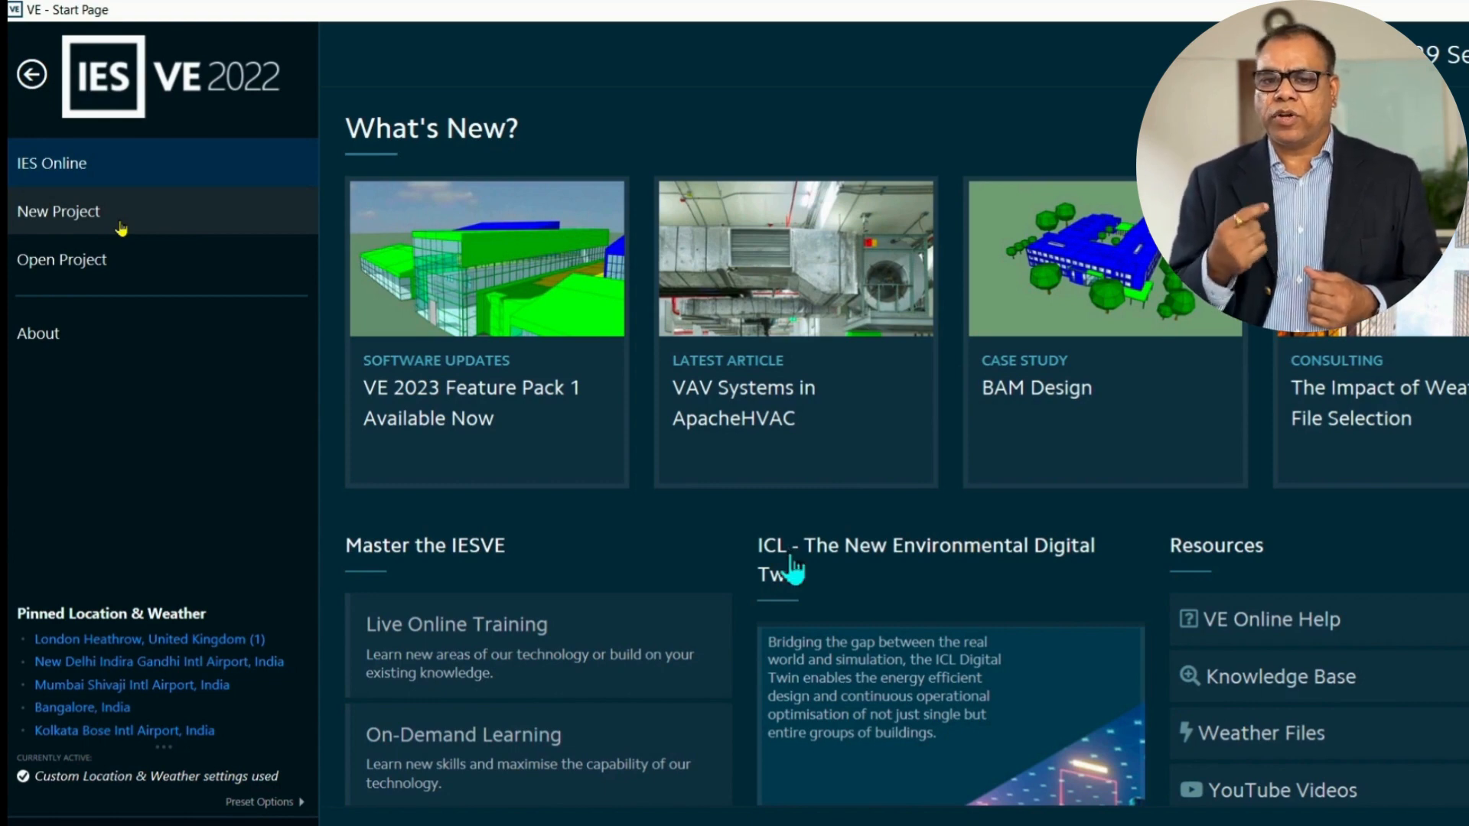
Create a new Schematic Geometry Wizard project with New Delhi Indira Gandhi Intl Airport, India as its location and weather preset.
click(138, 222)
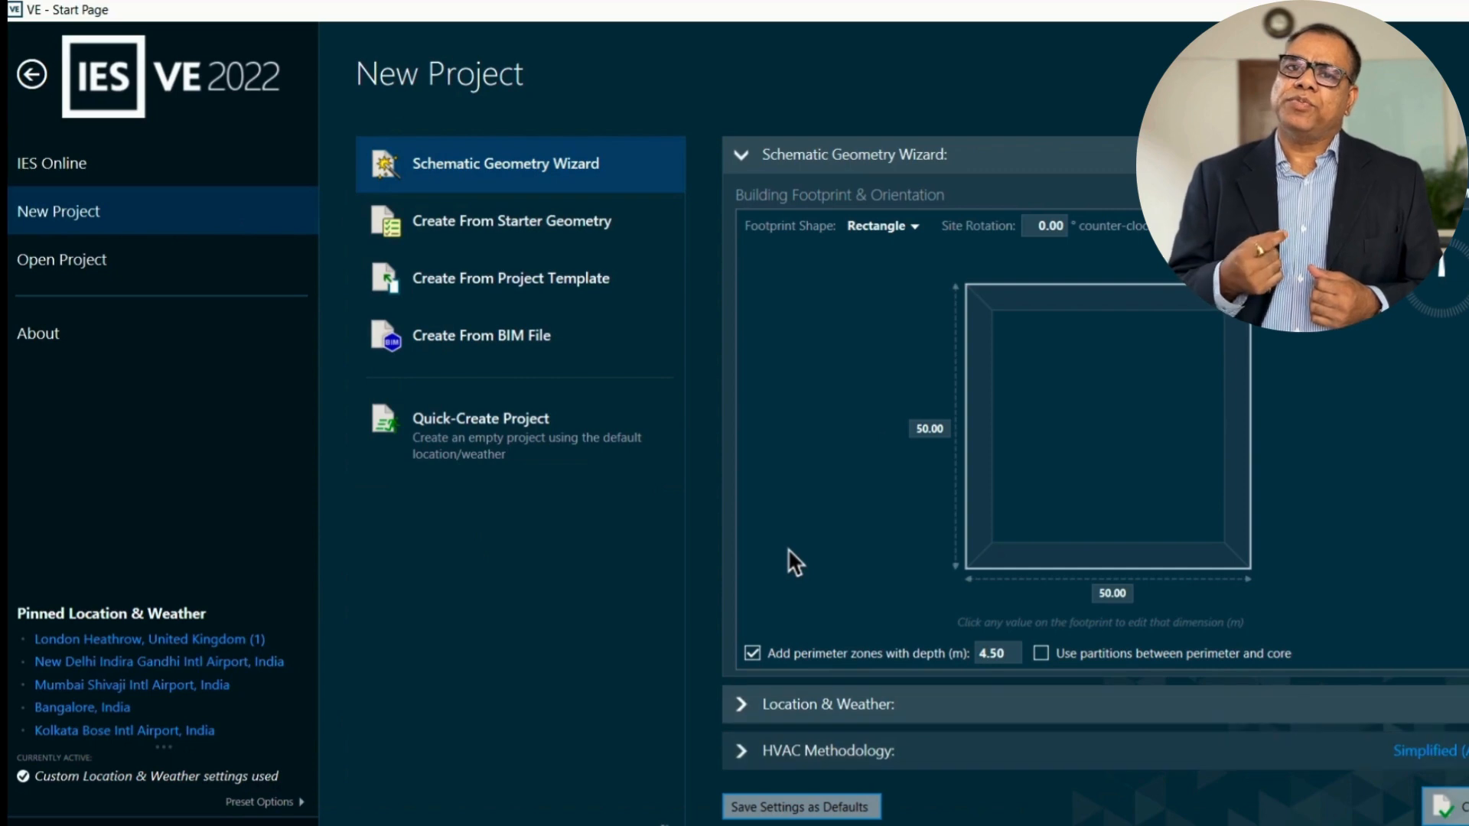
click(827, 704)
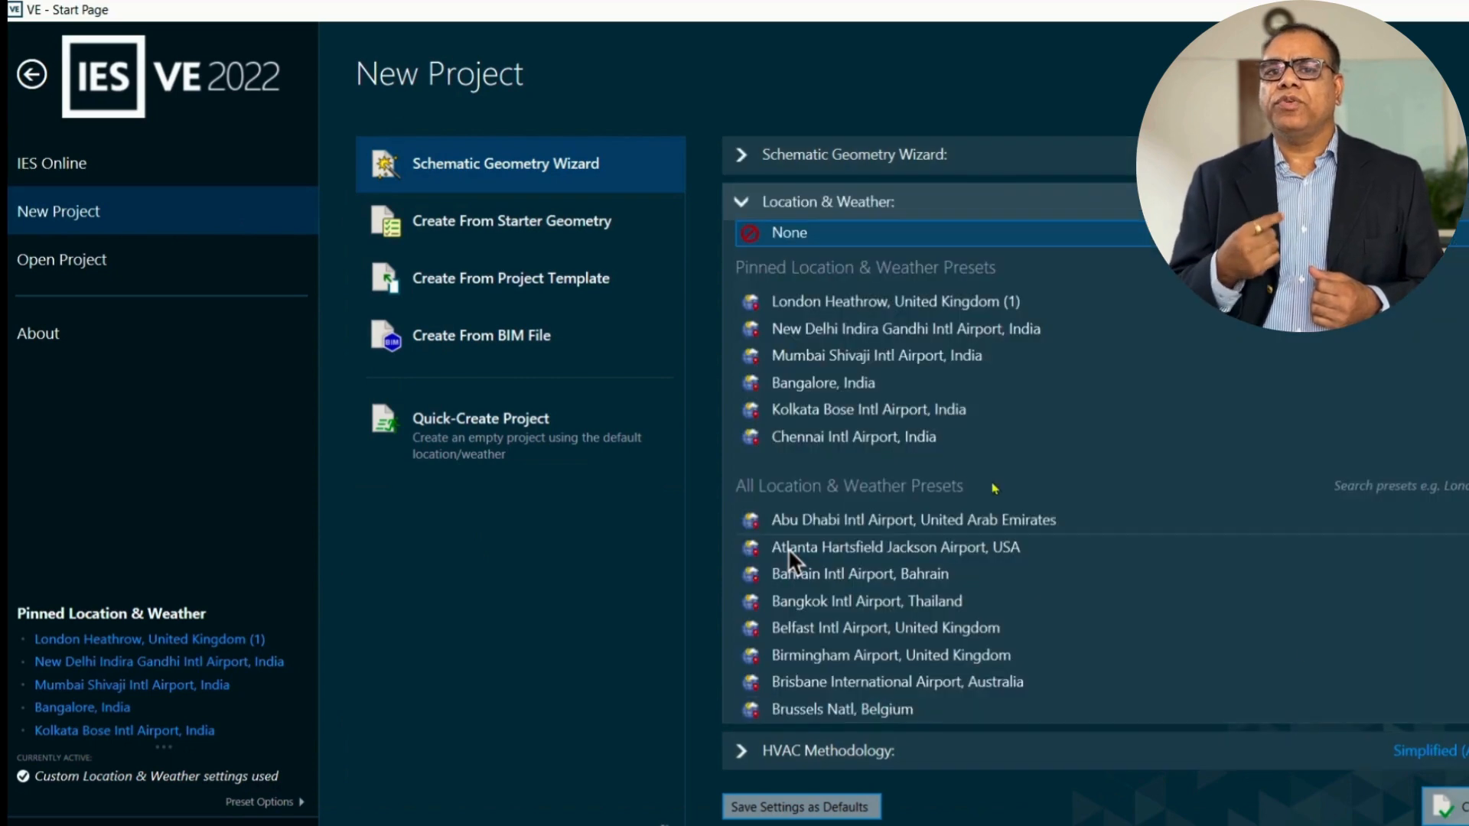
click(824, 336)
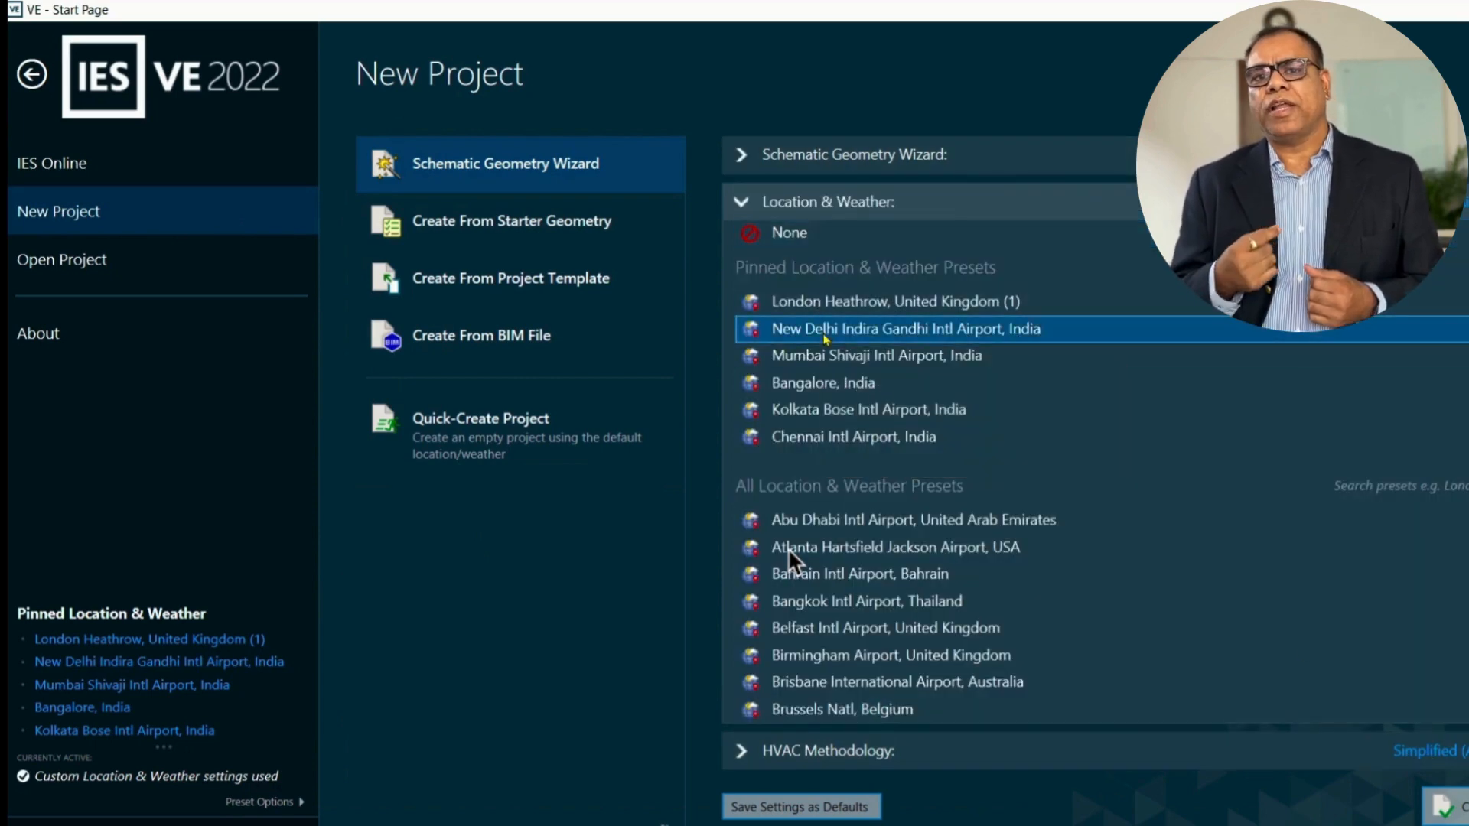
click(1448, 808)
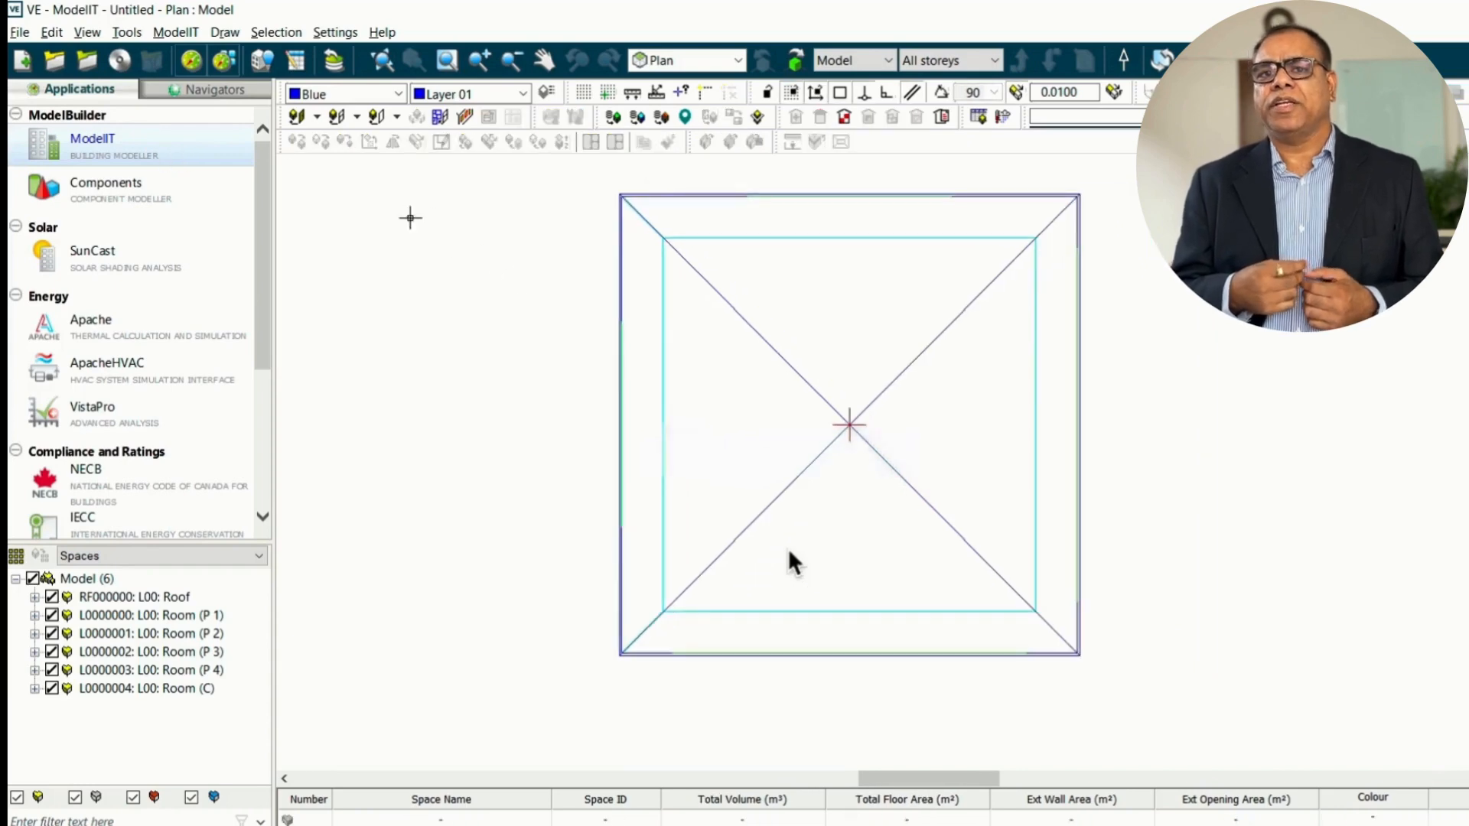
scroll(614, 443, down, 1)
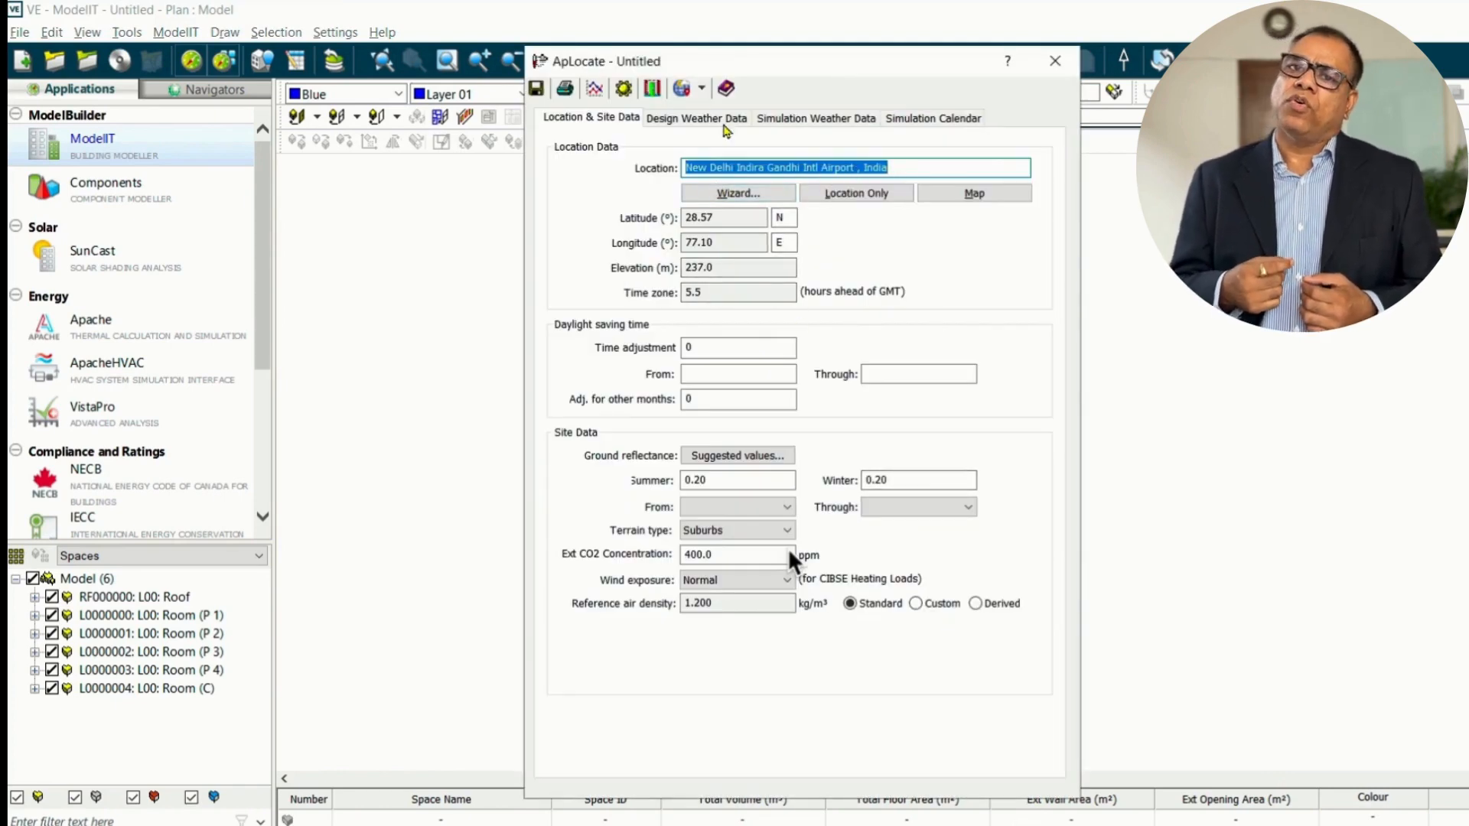
Apply the New Delhi Indira Gandhi Intl Airport, India preset in ApLocate and accept its location data in the weather wizard.
click(702, 89)
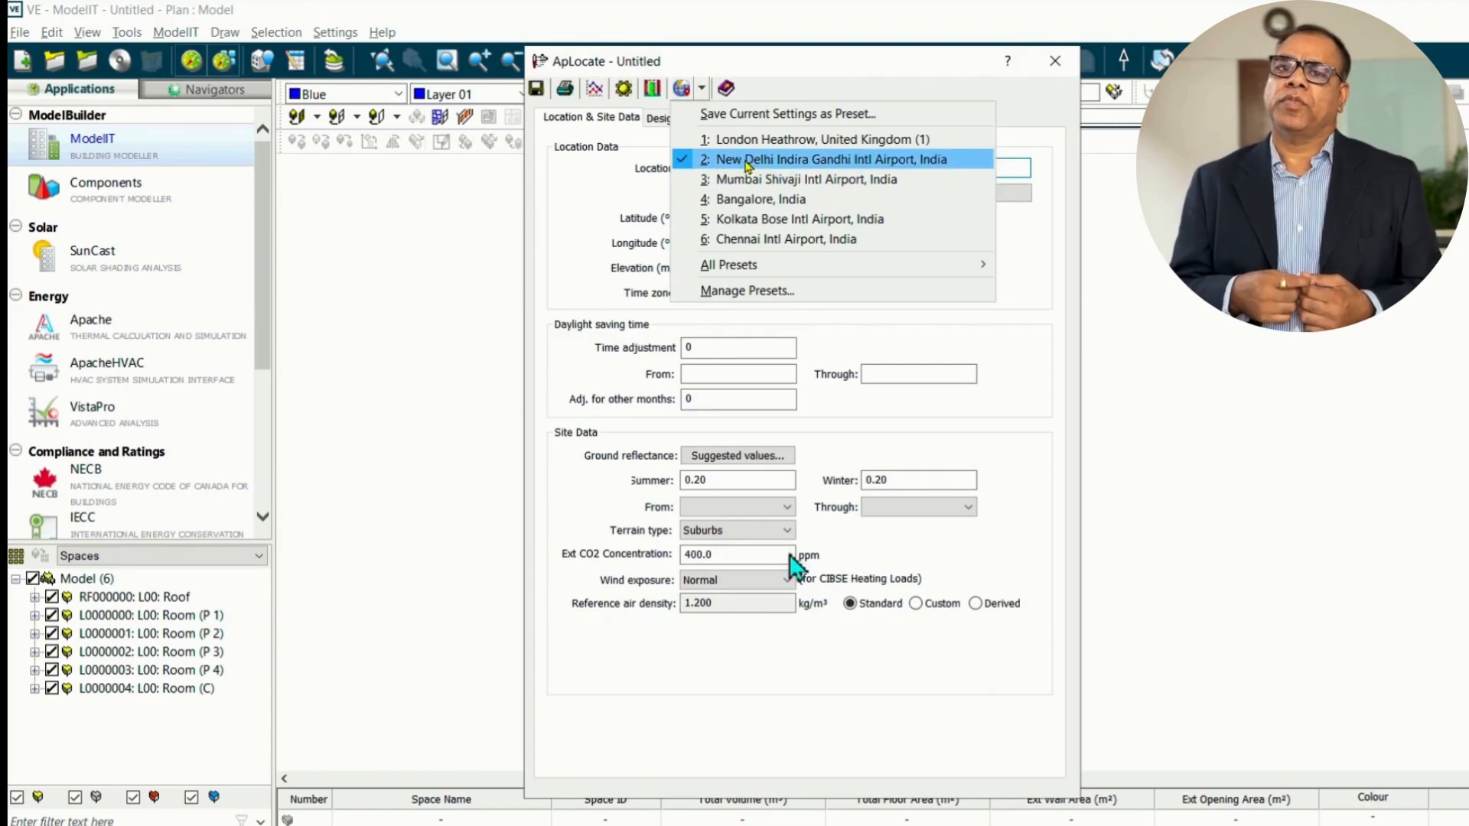
click(748, 160)
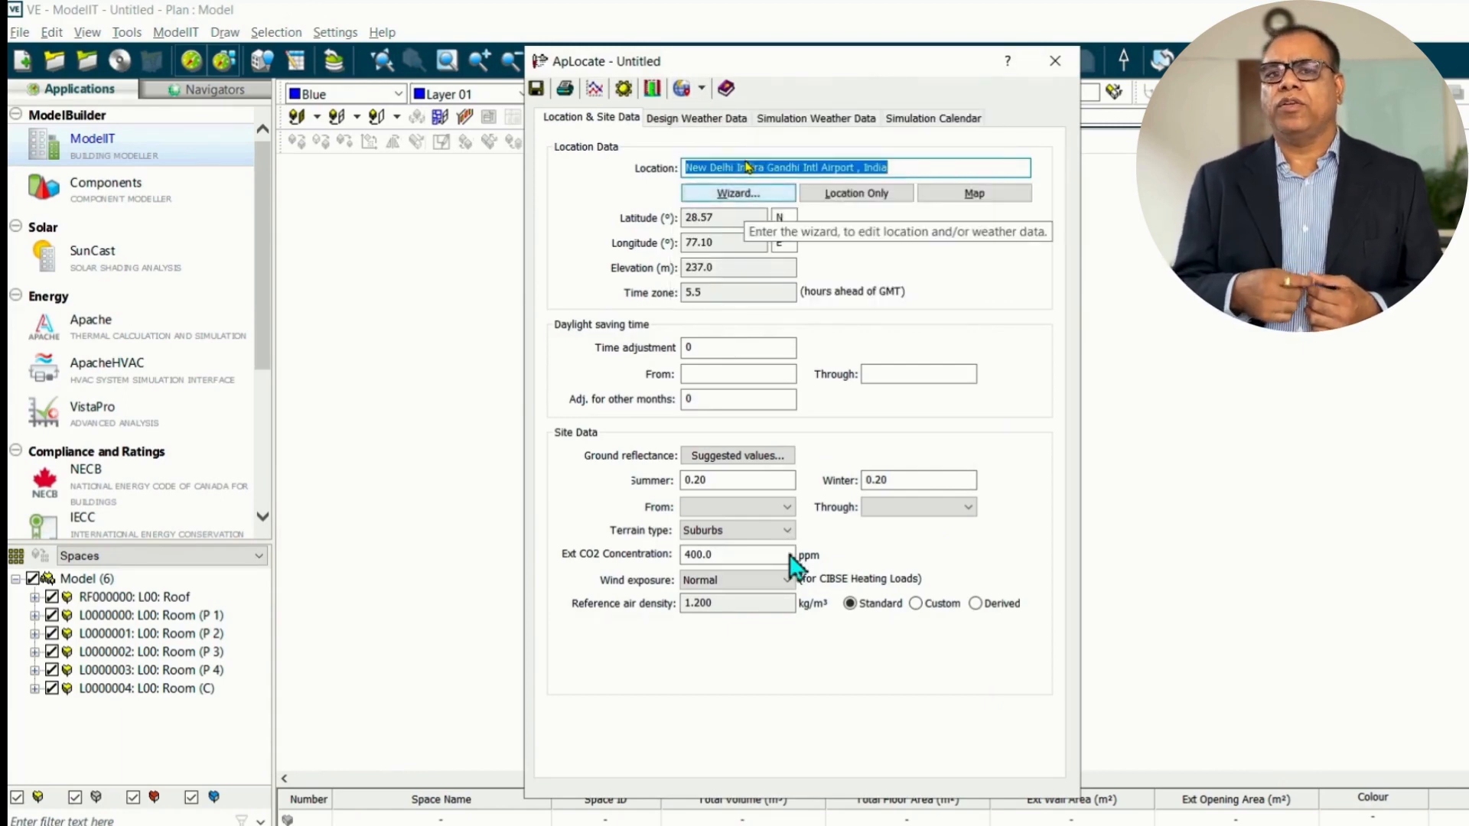
click(767, 197)
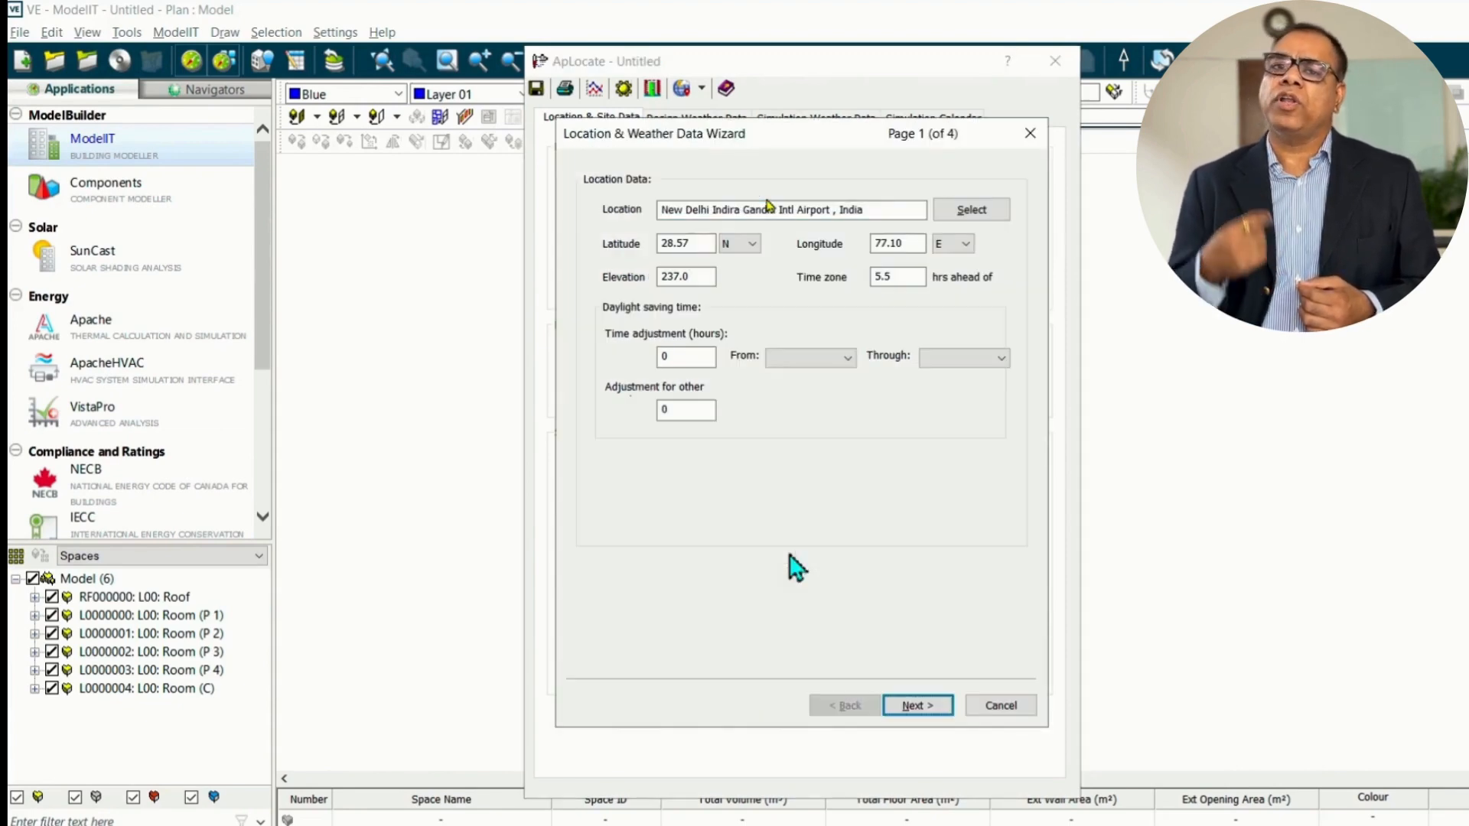
click(930, 705)
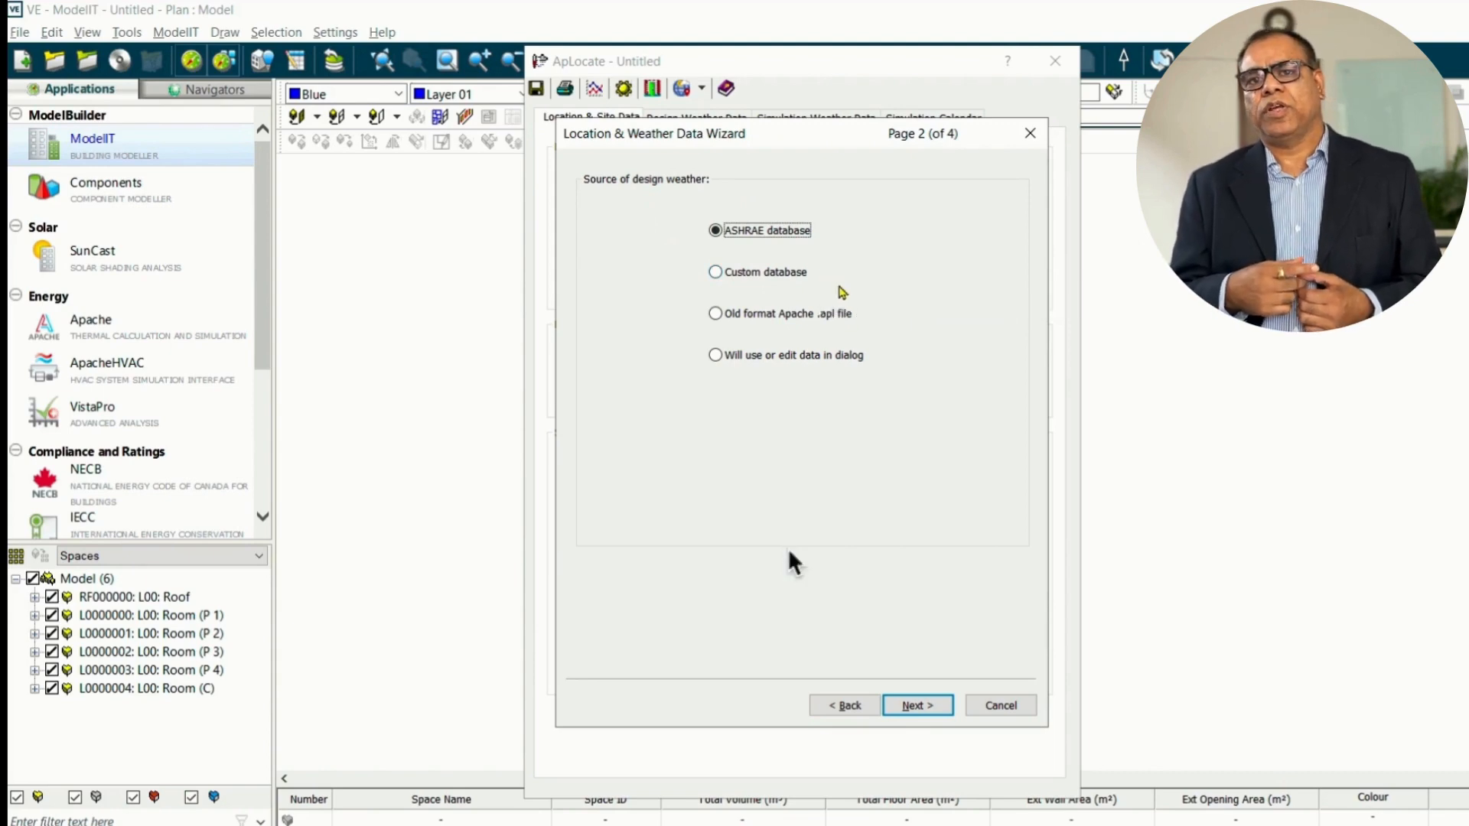
Use the ASHRAE database as design weather source and acquire the design weather for Agartala, India.
click(924, 707)
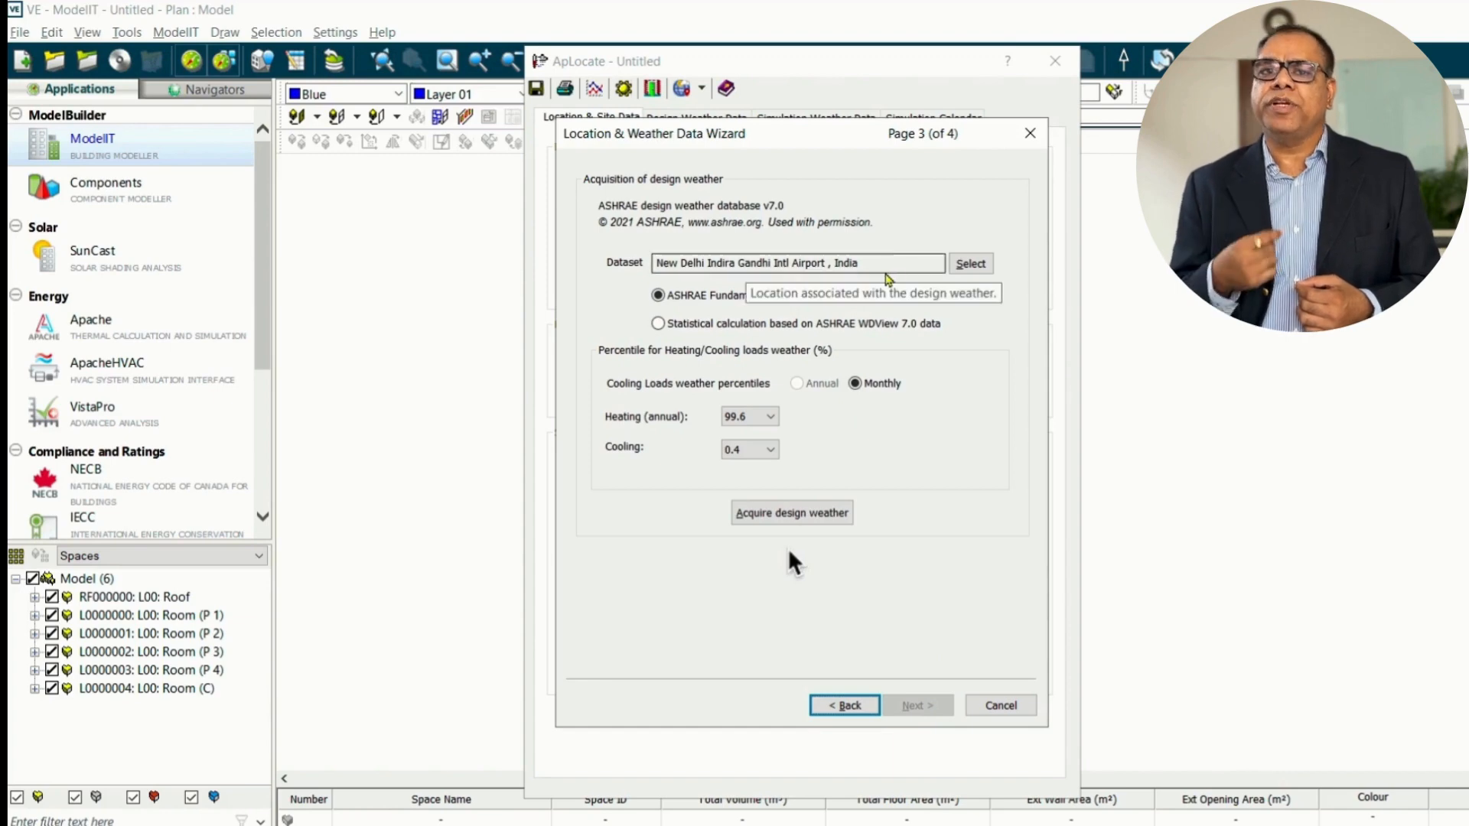
click(969, 265)
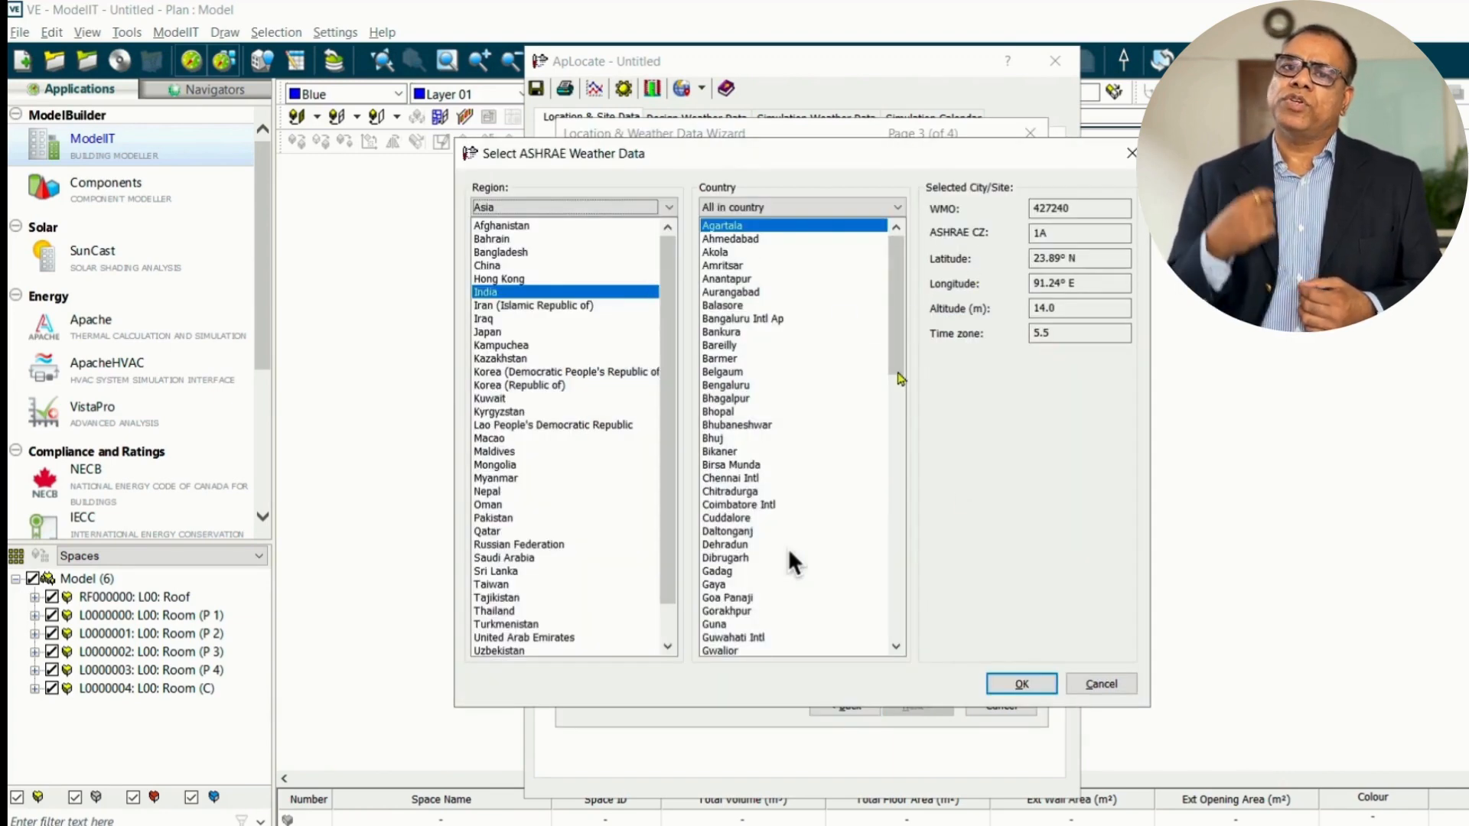
click(994, 681)
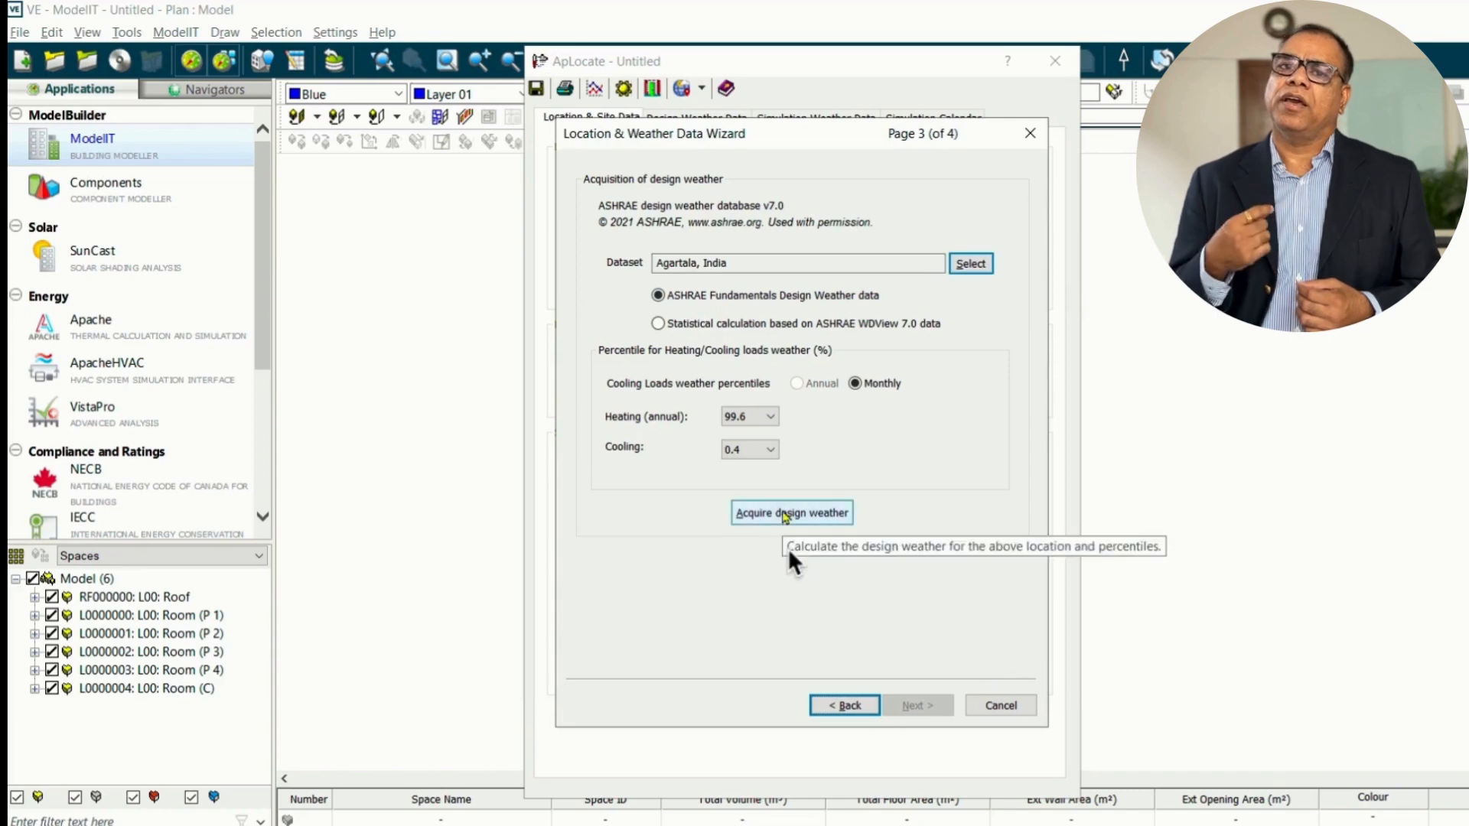
click(788, 516)
click(885, 512)
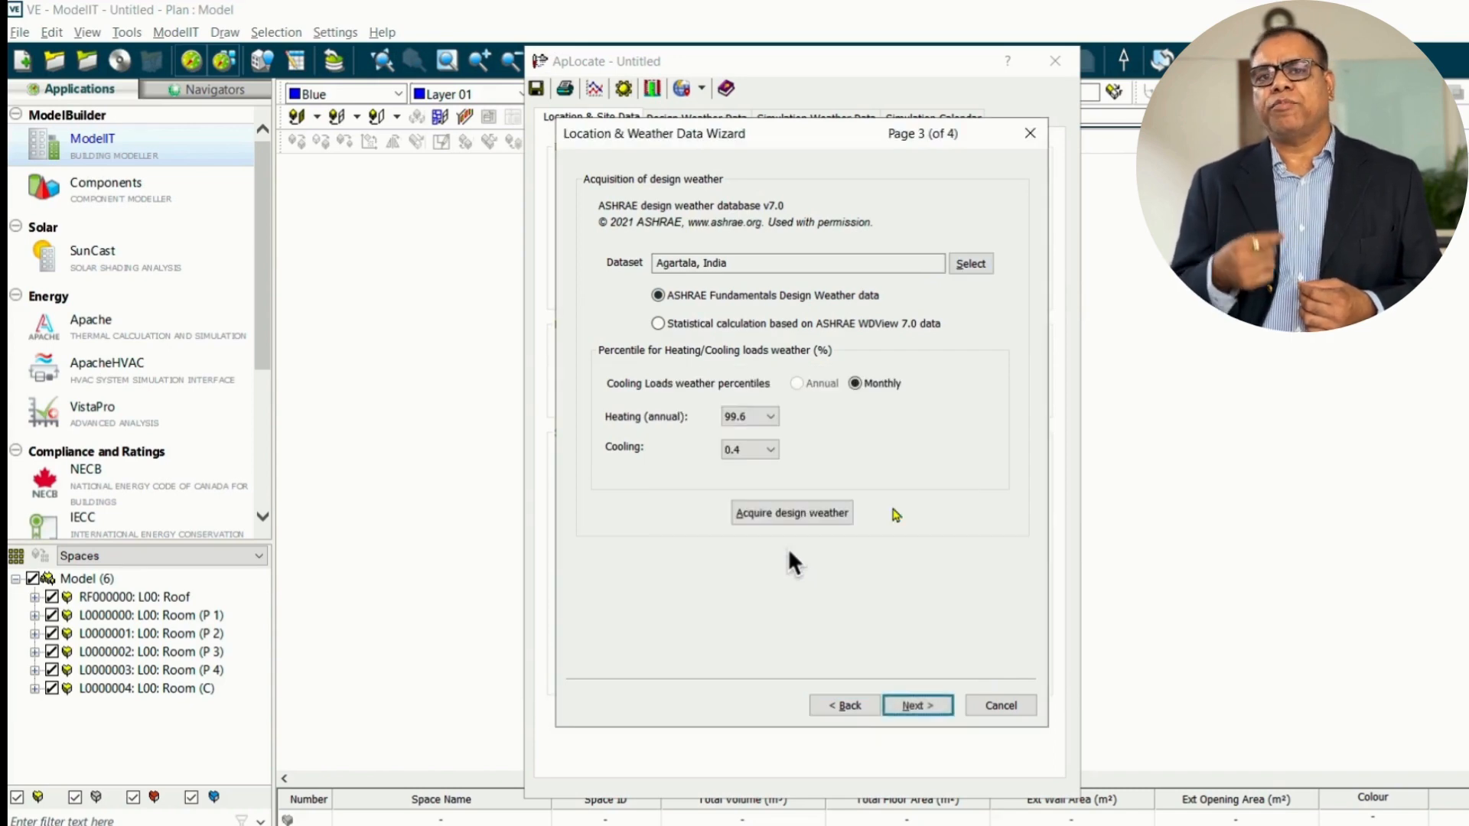
Finish the weather wizard with the simulation file IND_New_Delhi_421820_IWEC.epw, review the design weather data and close ApLocate.
click(923, 705)
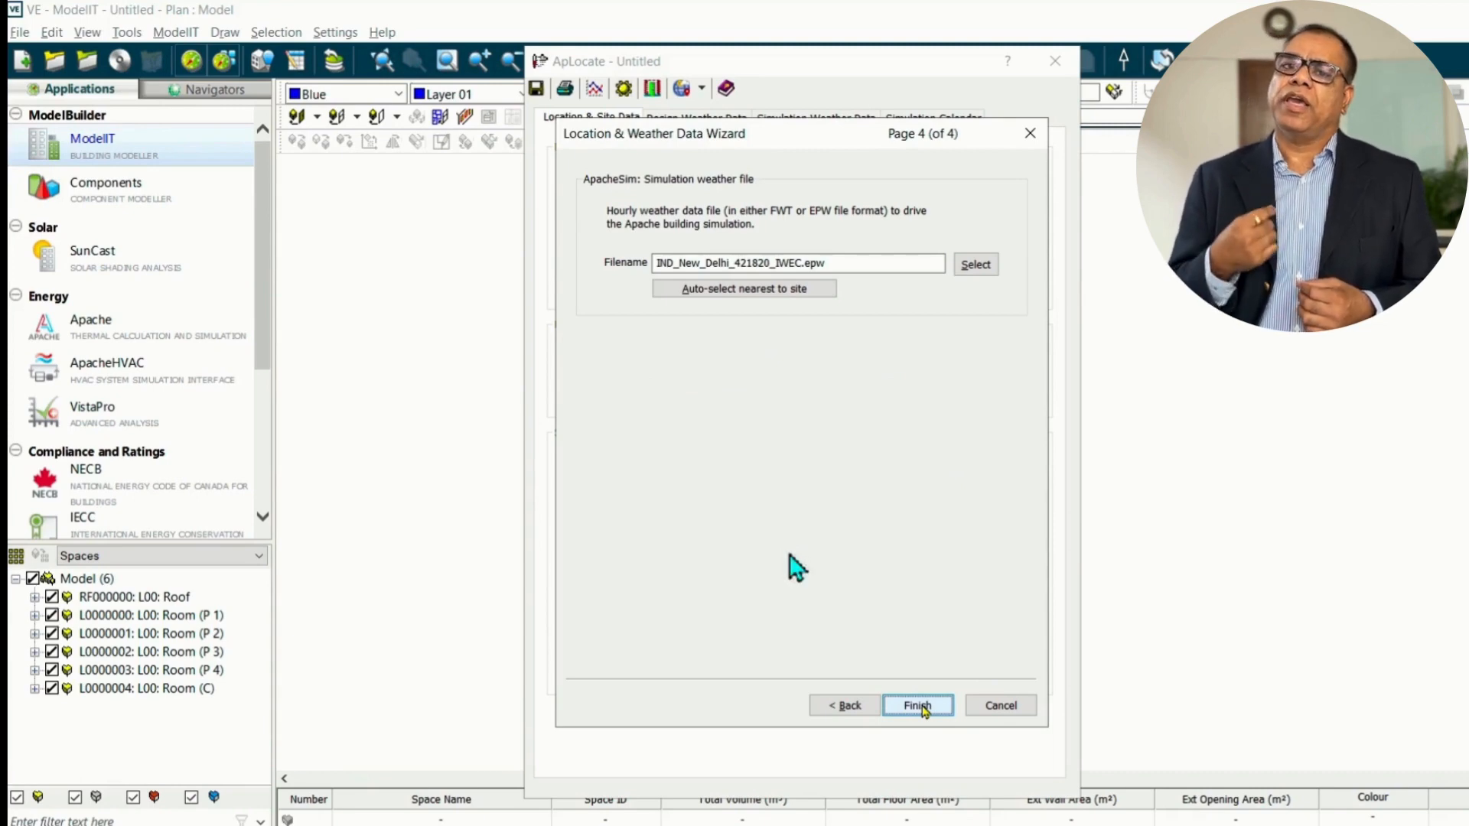
click(920, 705)
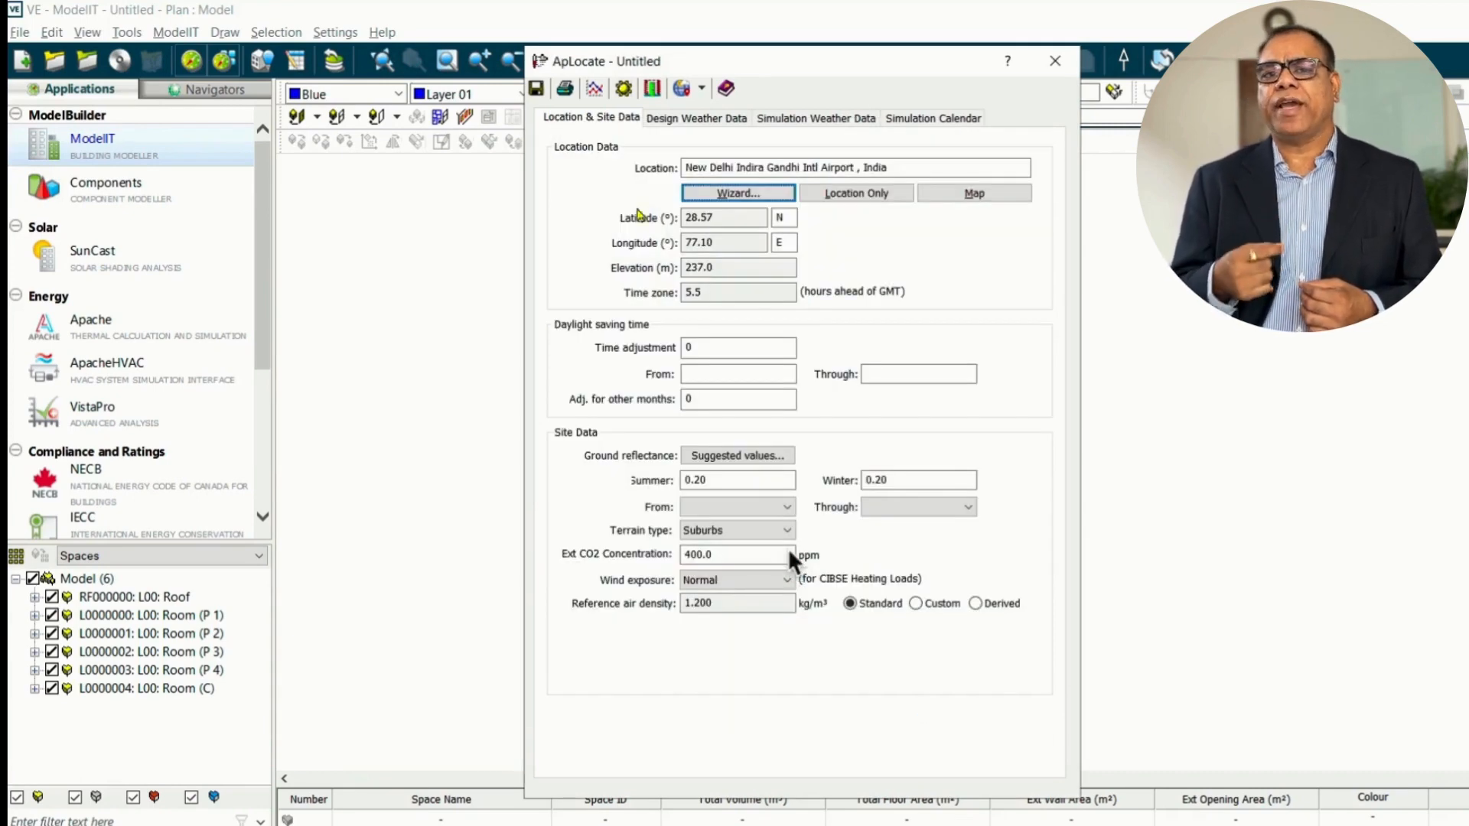
click(696, 118)
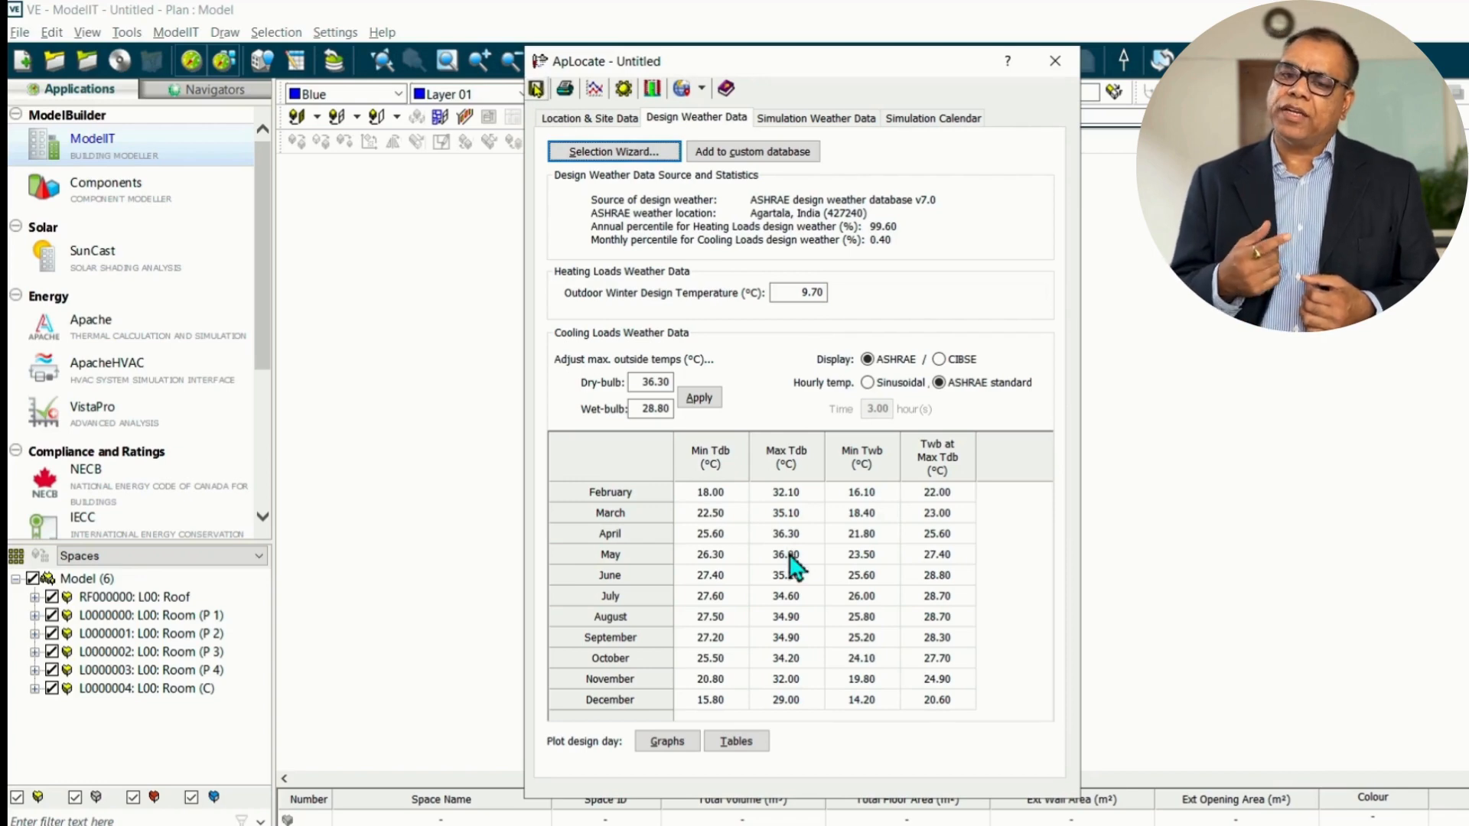
click(1054, 61)
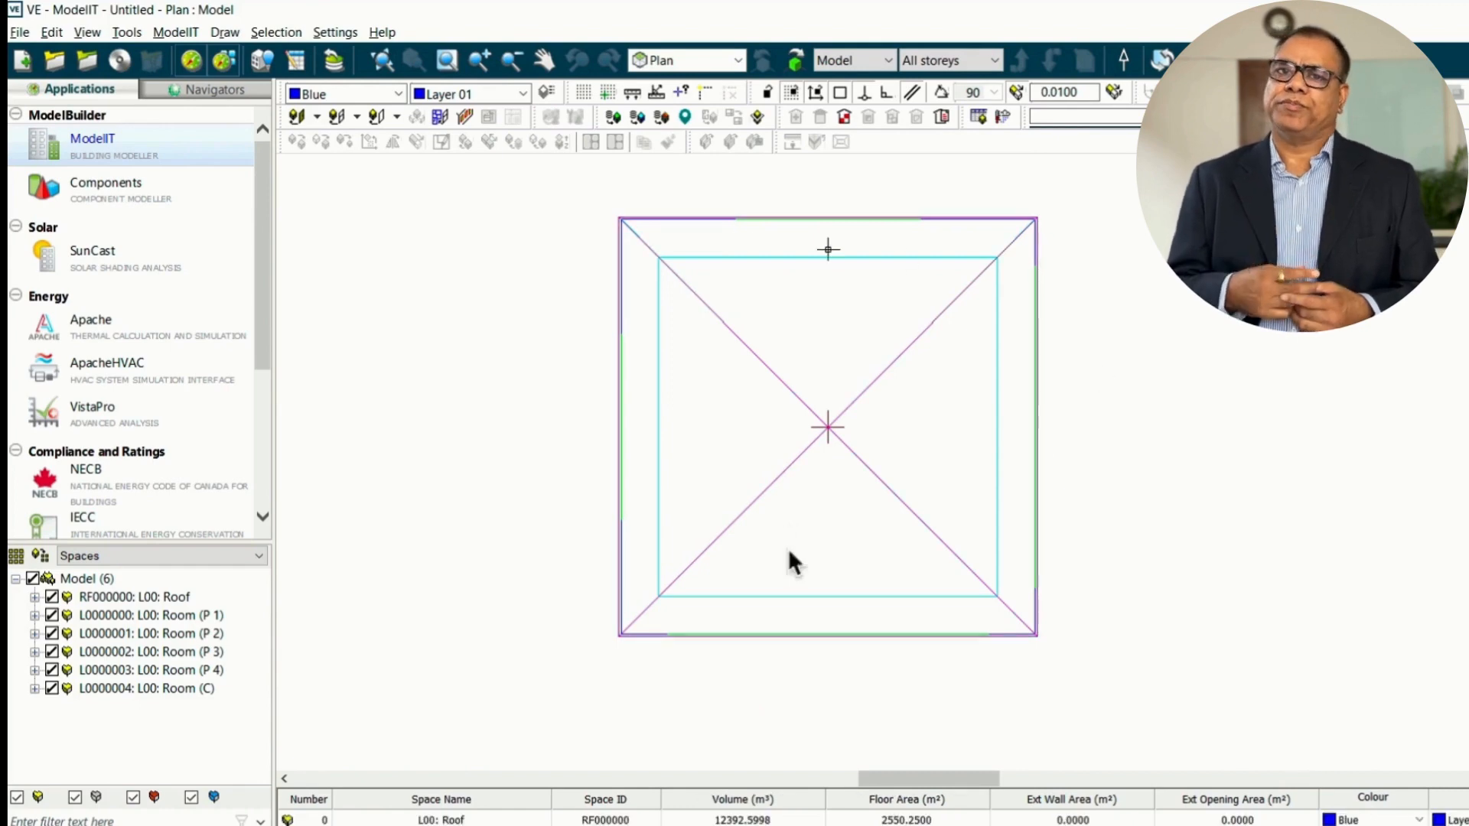
Delete all spaces of the schematic building, including the roof, from the model.
drag(570, 189, 1115, 690)
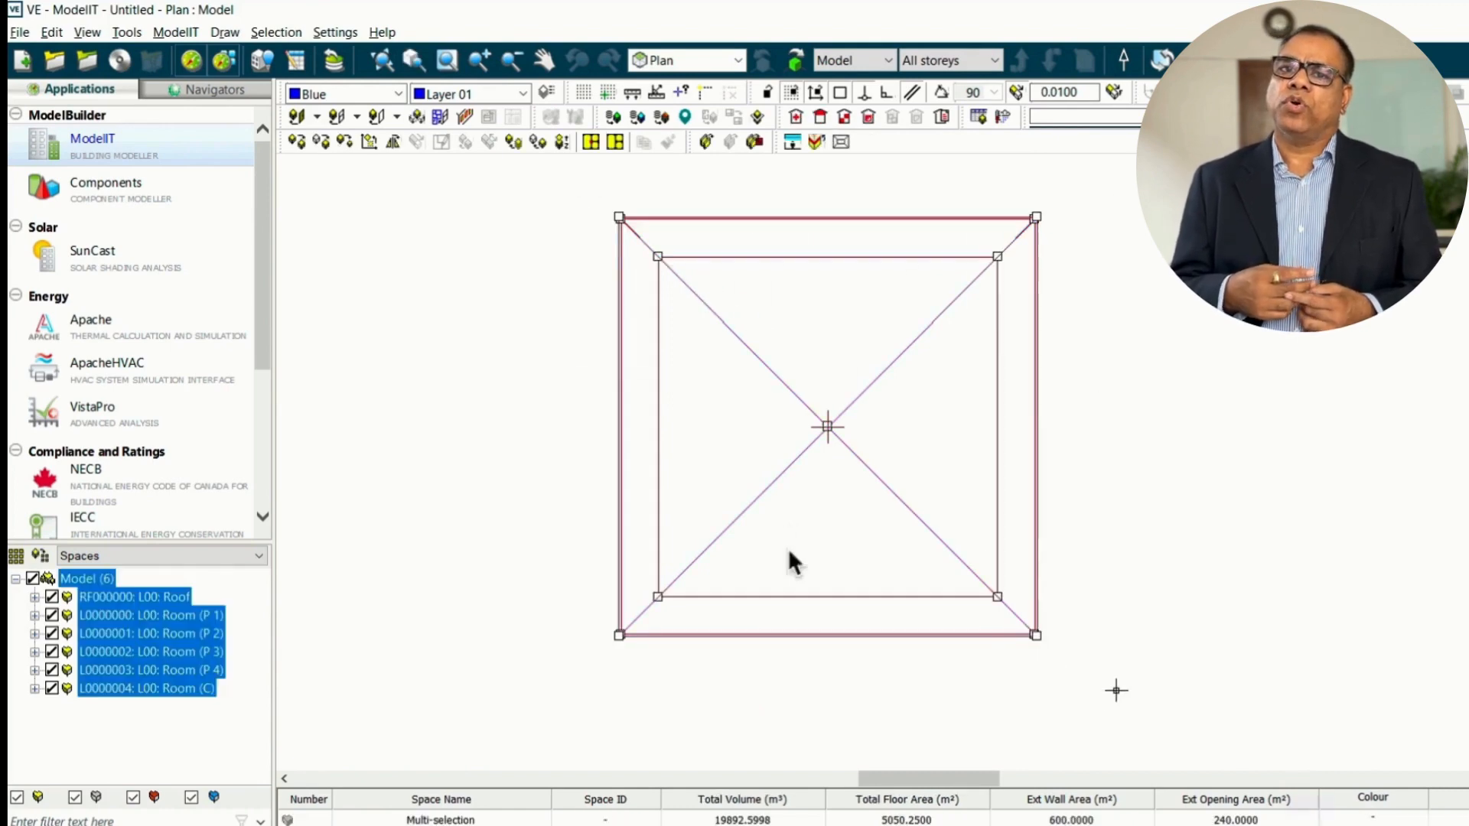
key(Delete)
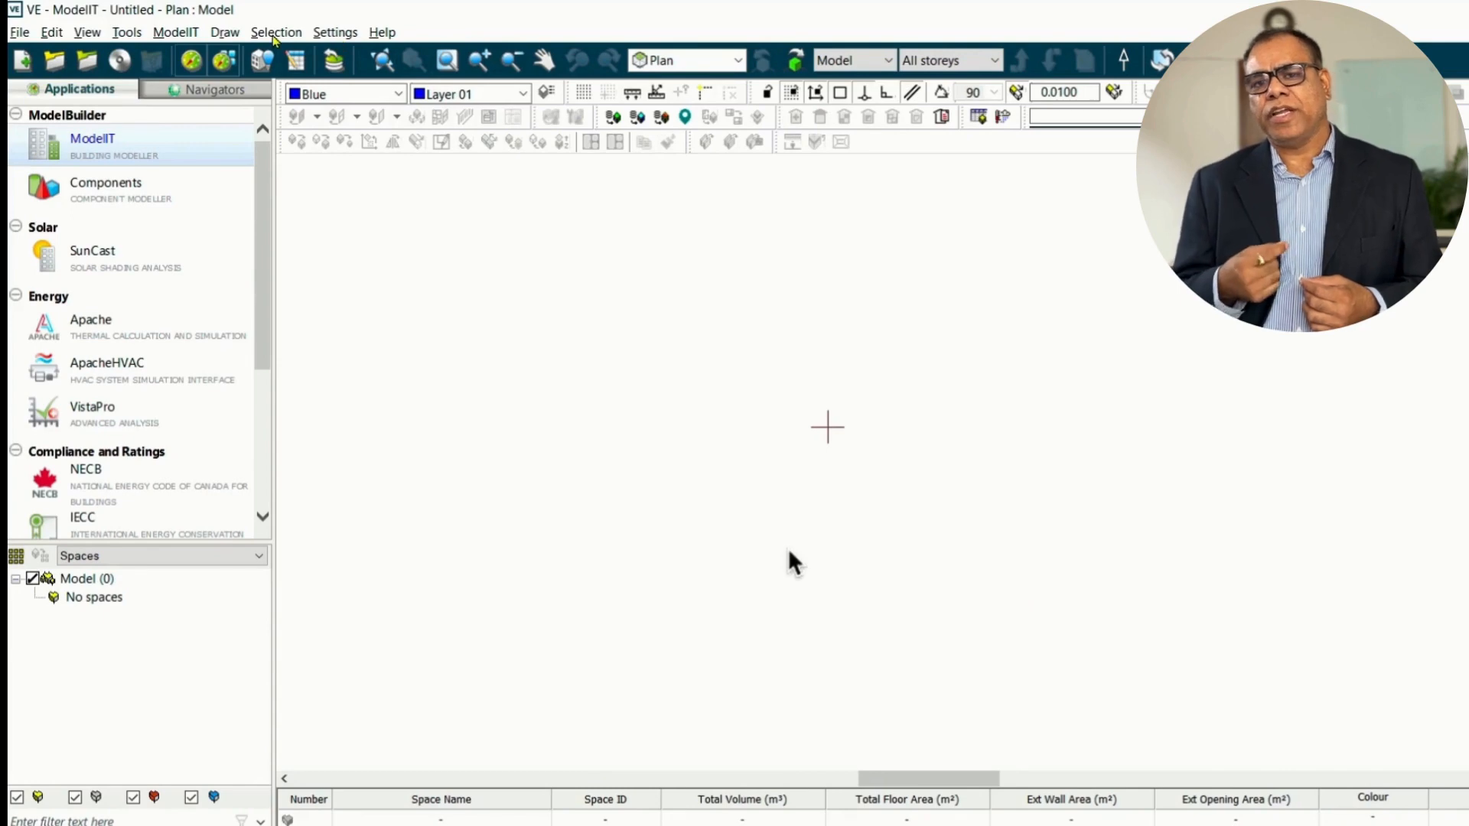
Open the recent project HCL Madurai.mit.
click(187, 36)
mouse_move(21, 37)
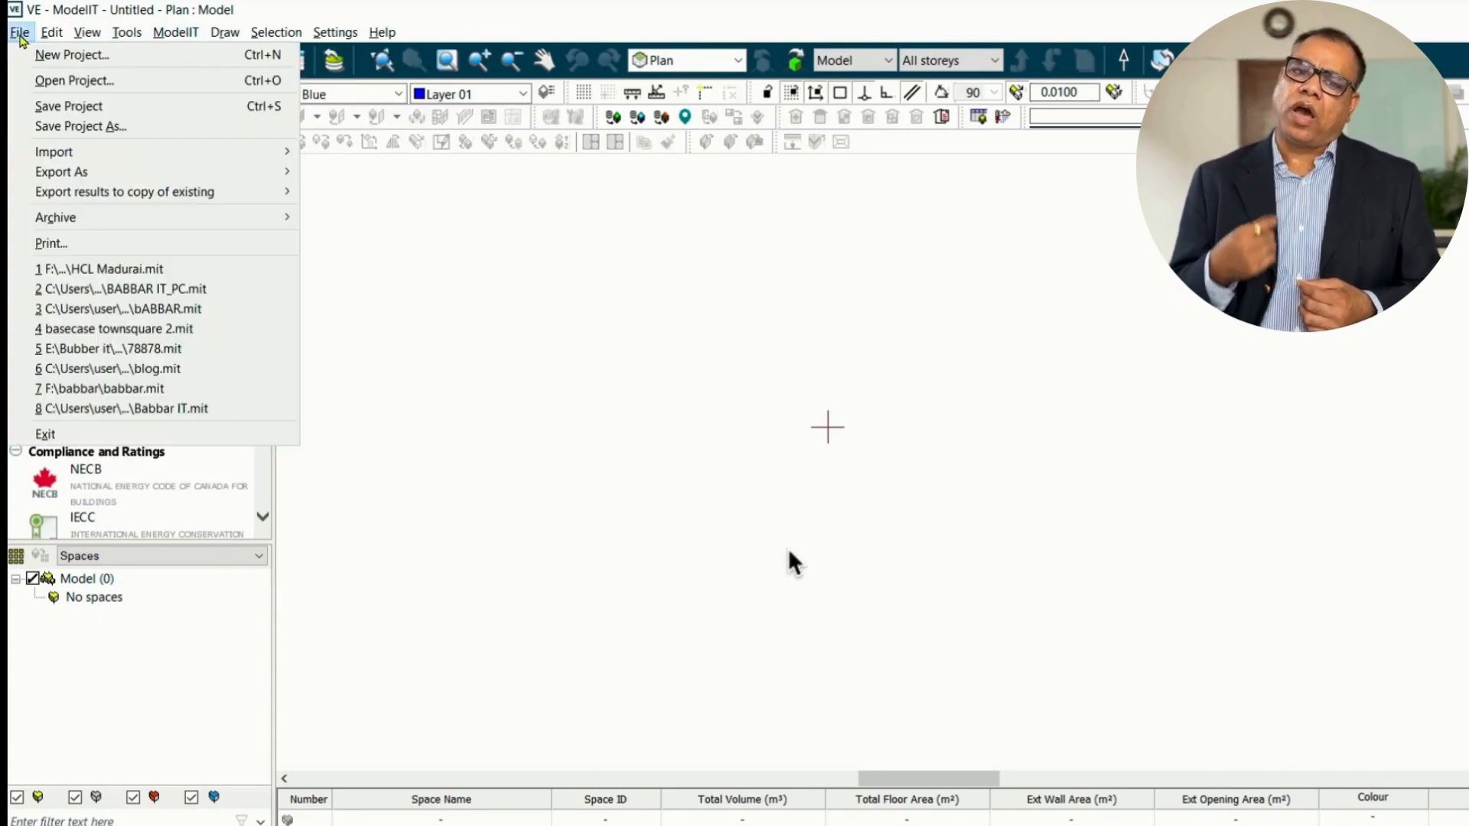
click(49, 82)
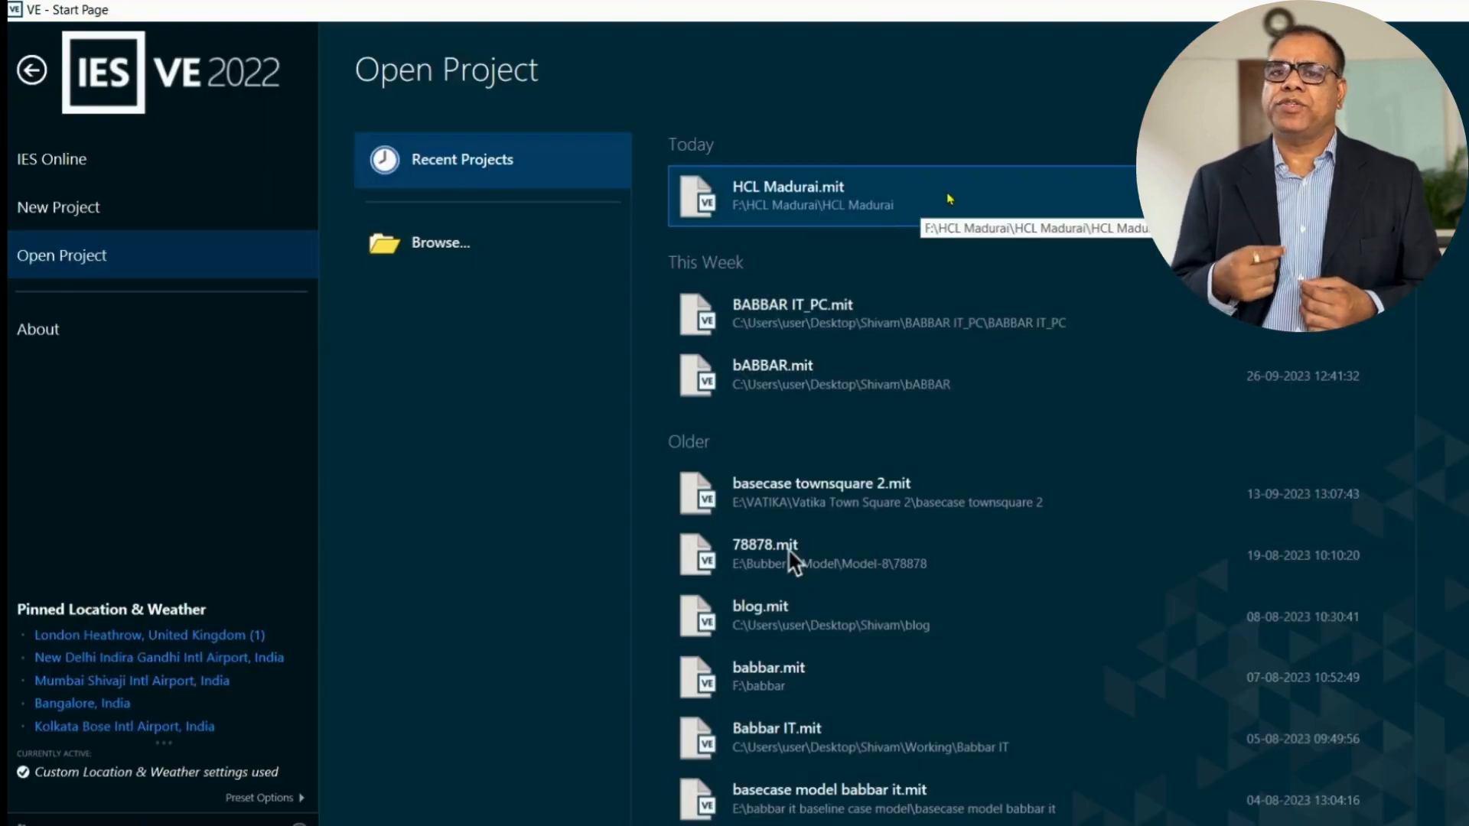
click(1056, 197)
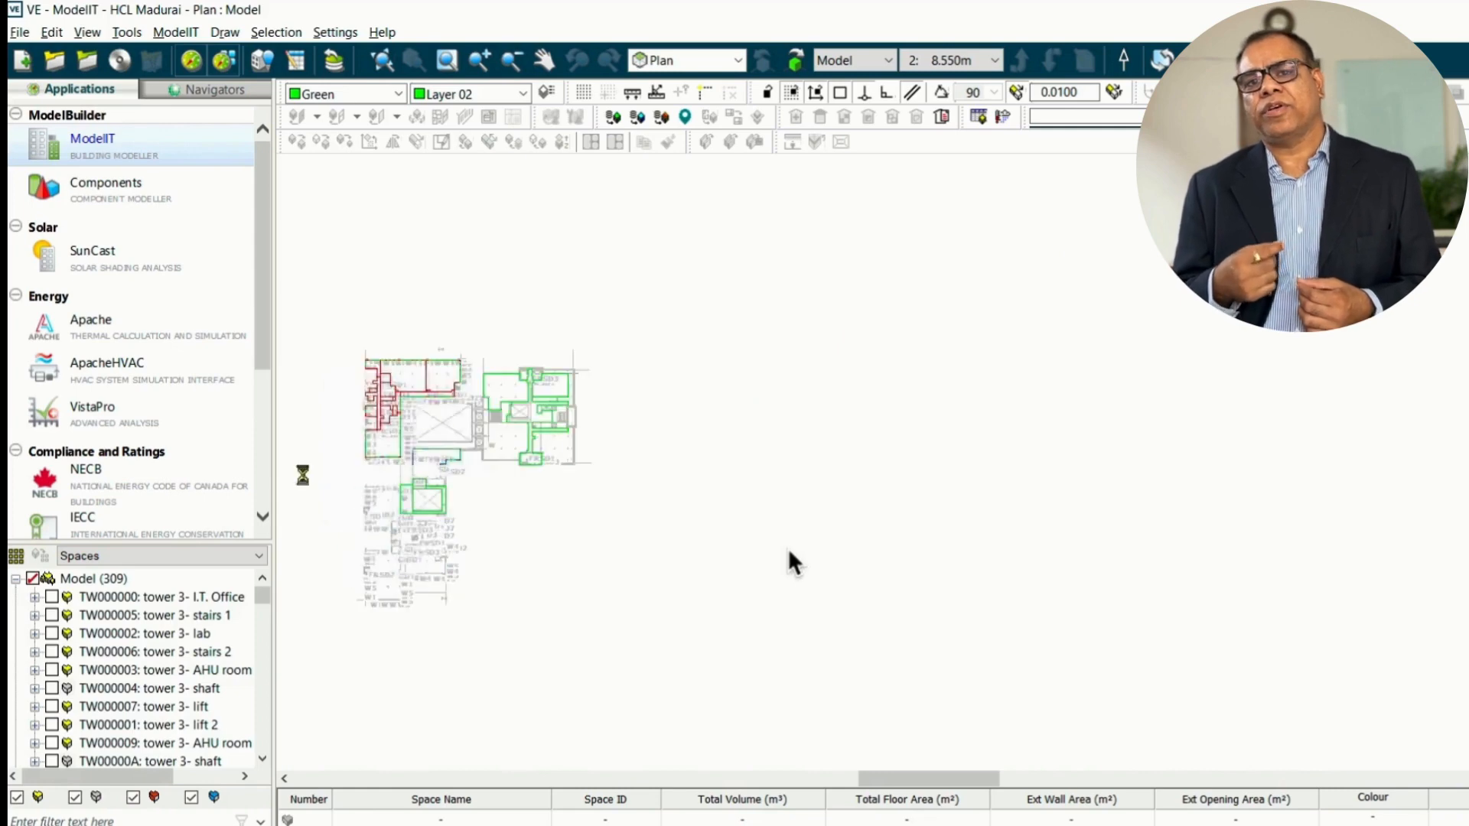
Examine the HCL Madurai floor plan at the 8.550 m storey, comparing the coloured spaces of each tower with the DXF underlay.
scroll(303, 475, up, 3)
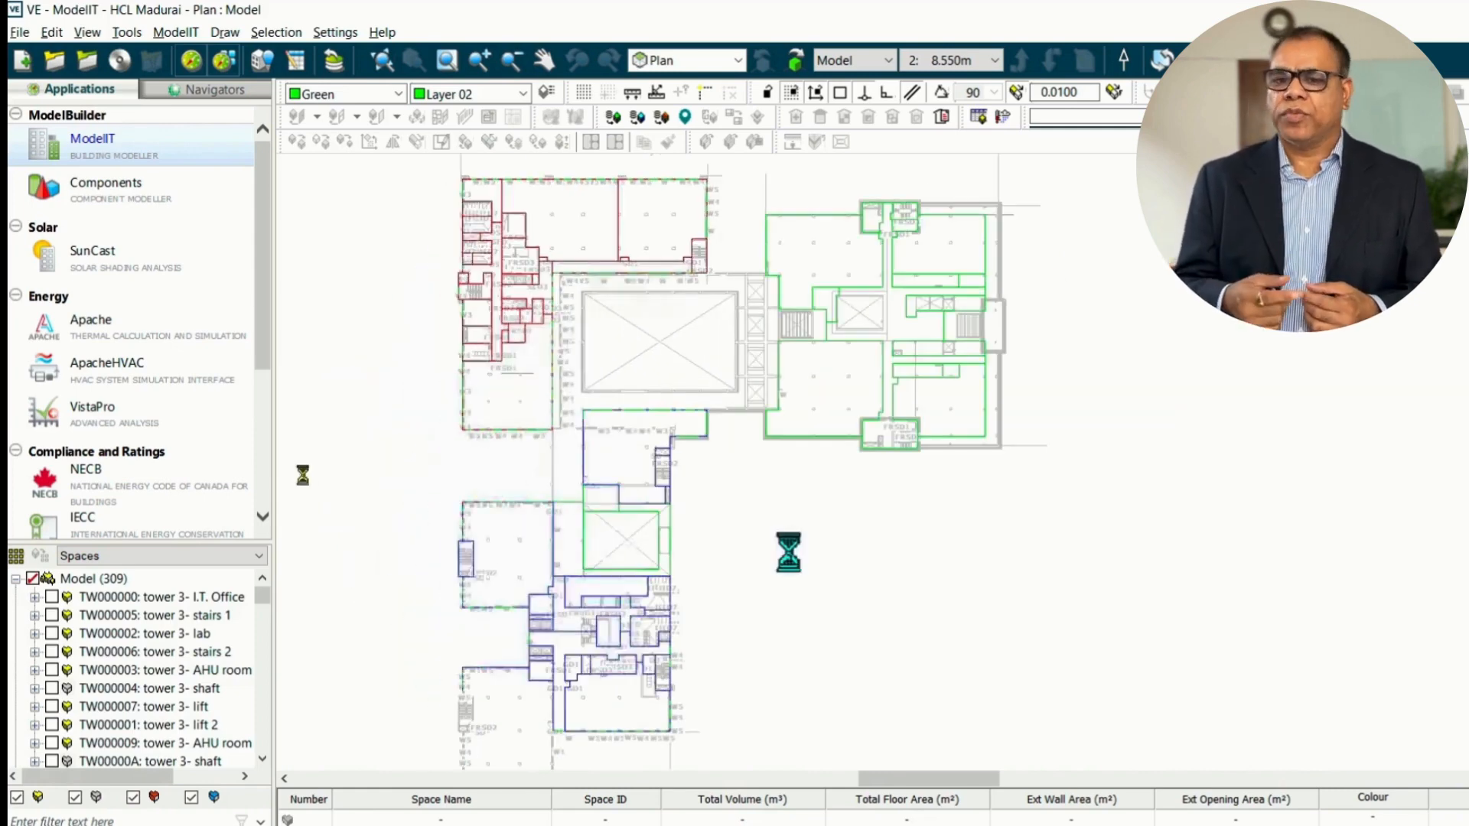
scroll(463, 509, up, 1)
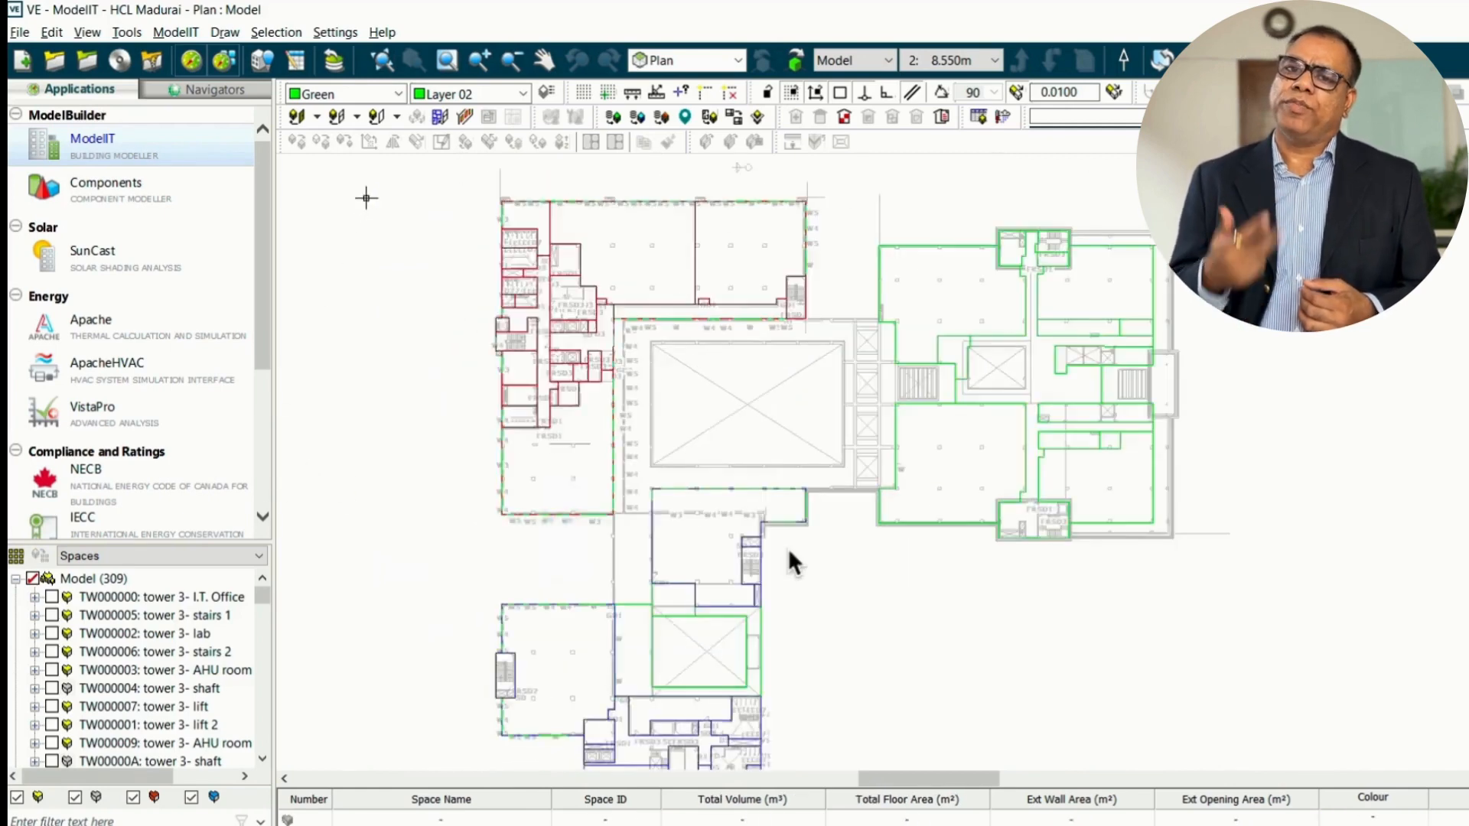
scroll(365, 198, up, 1)
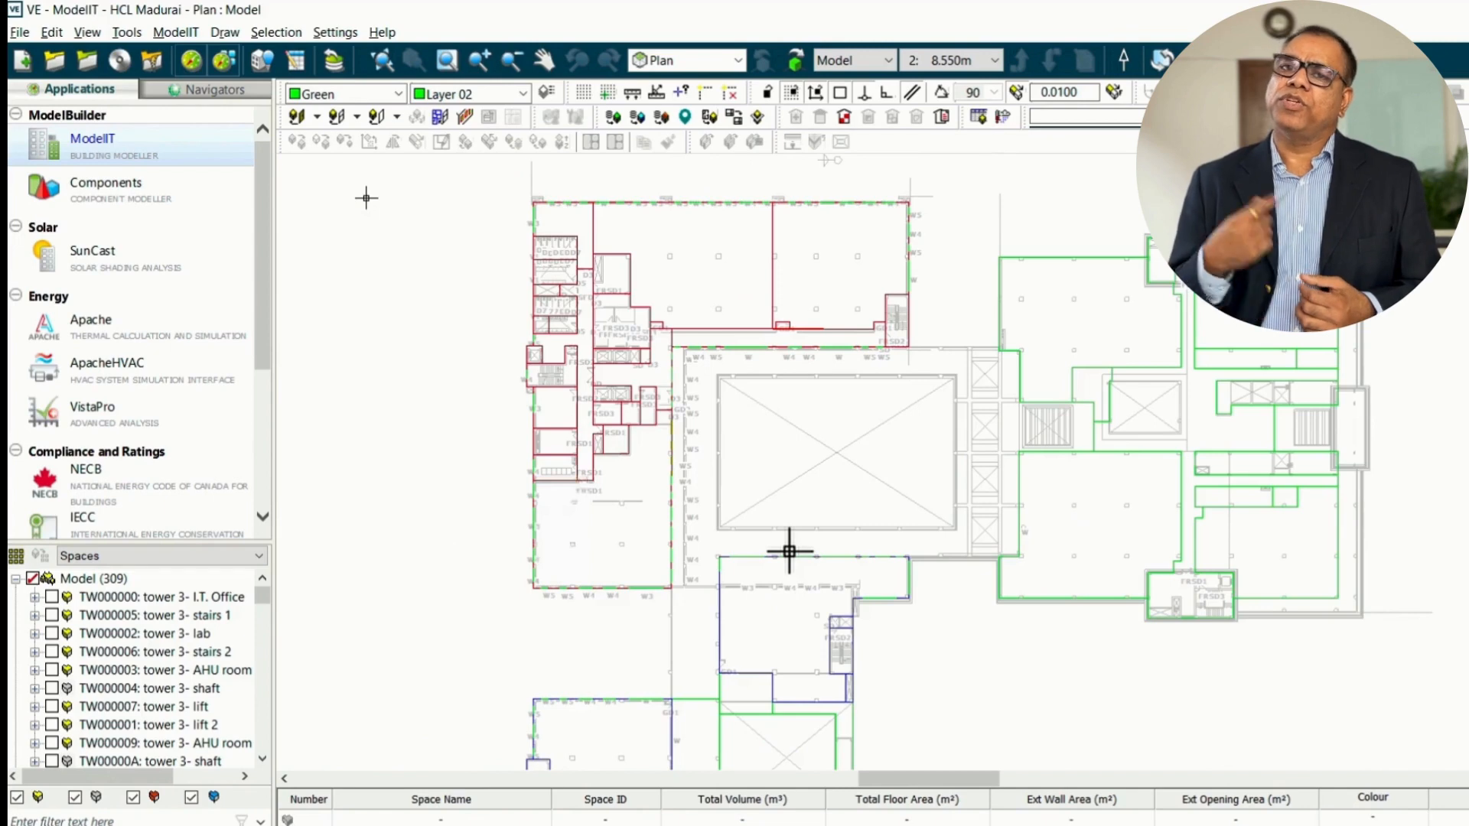
scroll(789, 550, down, 1)
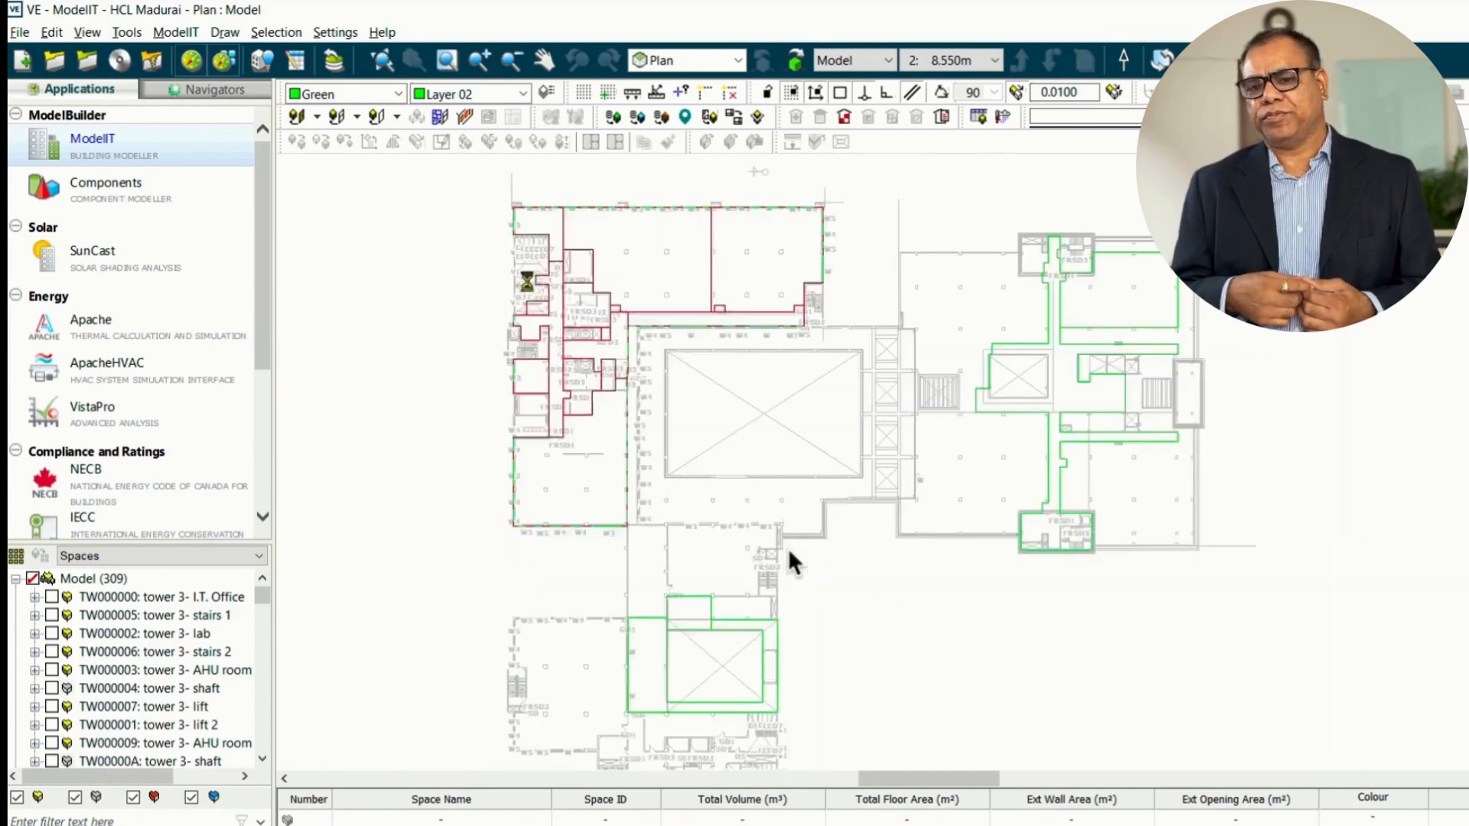
scroll(788, 547, down, 1)
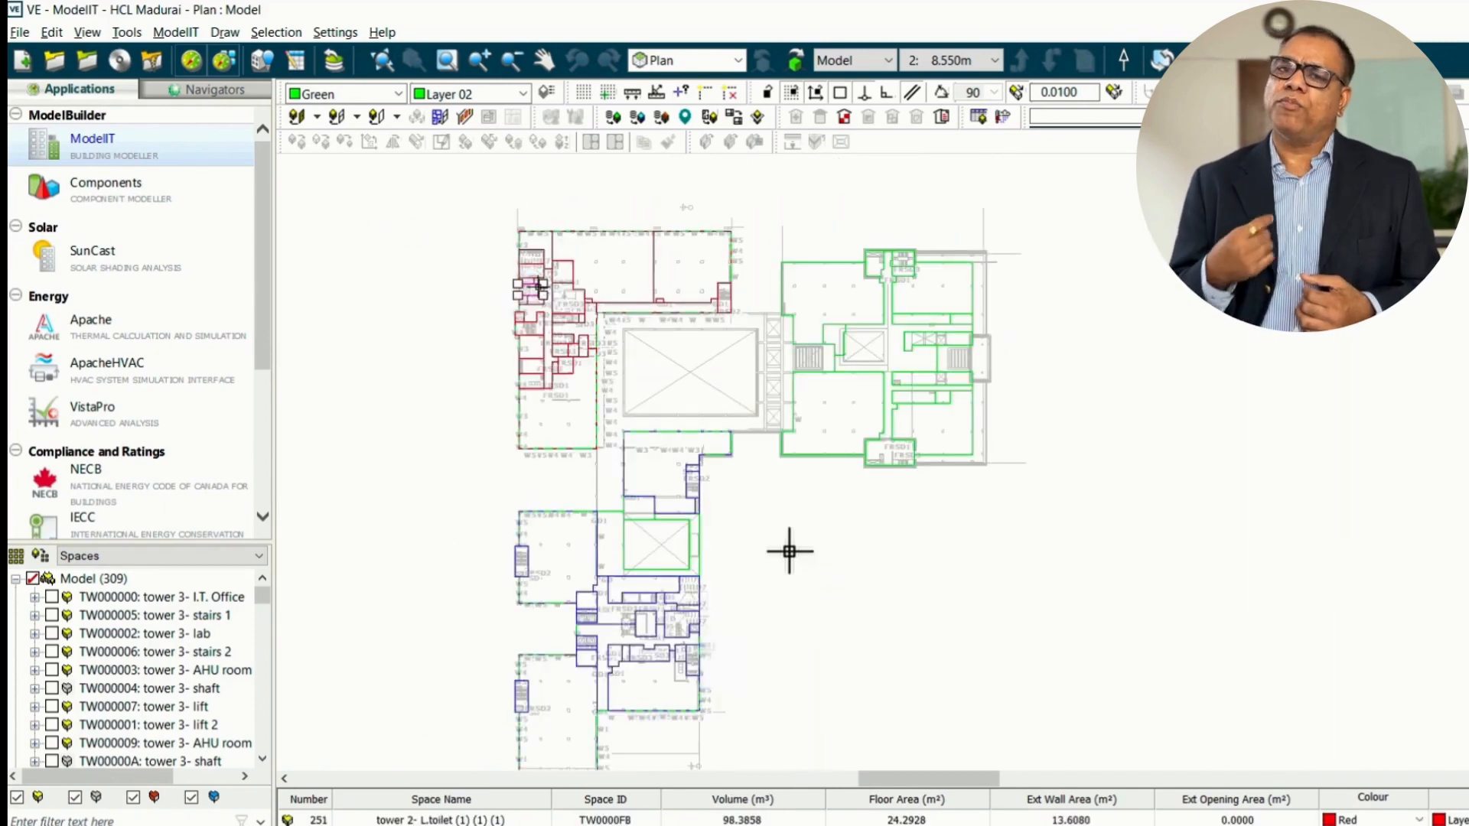
scroll(789, 551, up, 1)
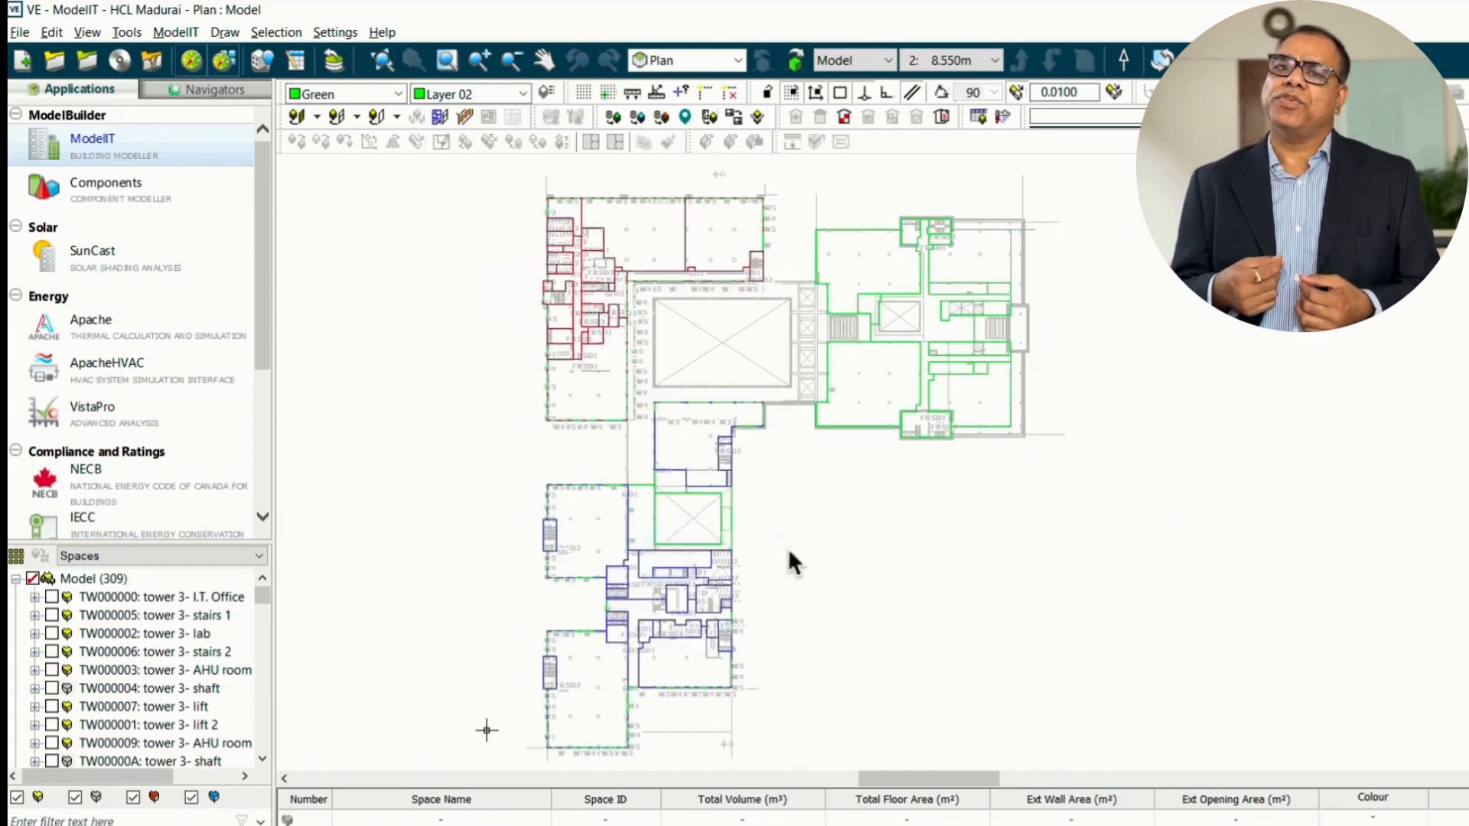
scroll(486, 733, up, 1)
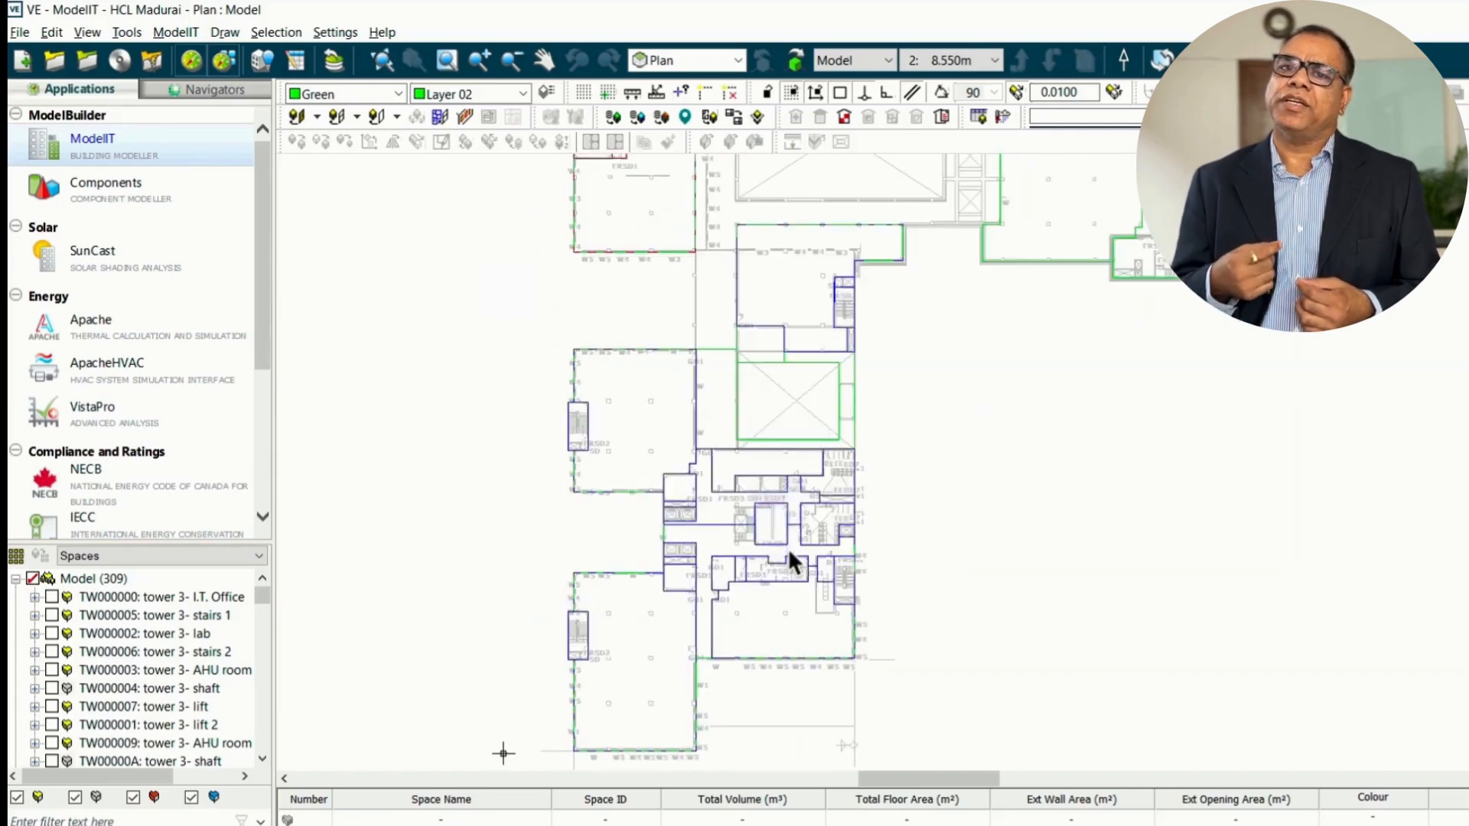
scroll(505, 748, up, 1)
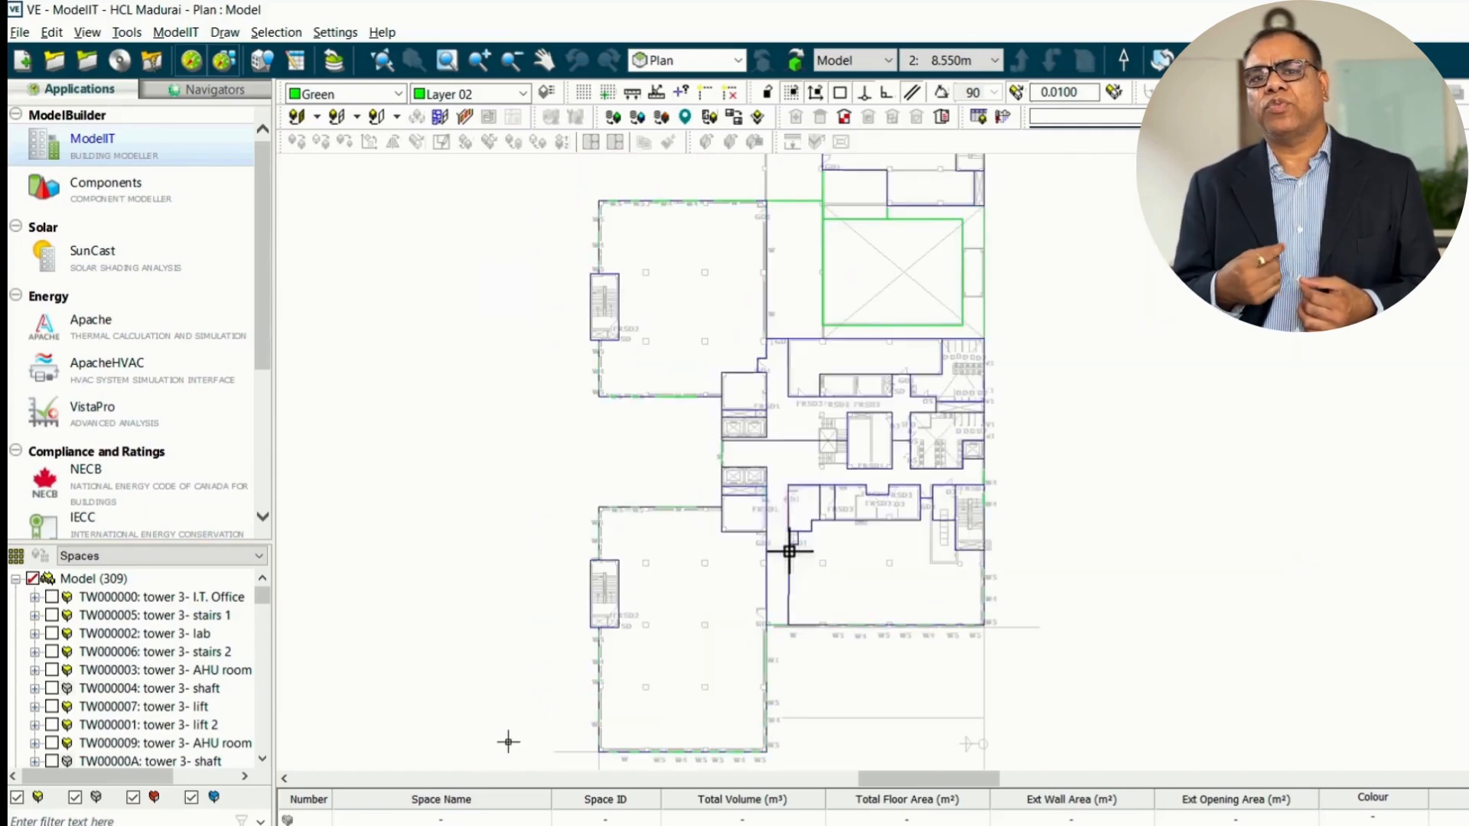
scroll(508, 741, up, 1)
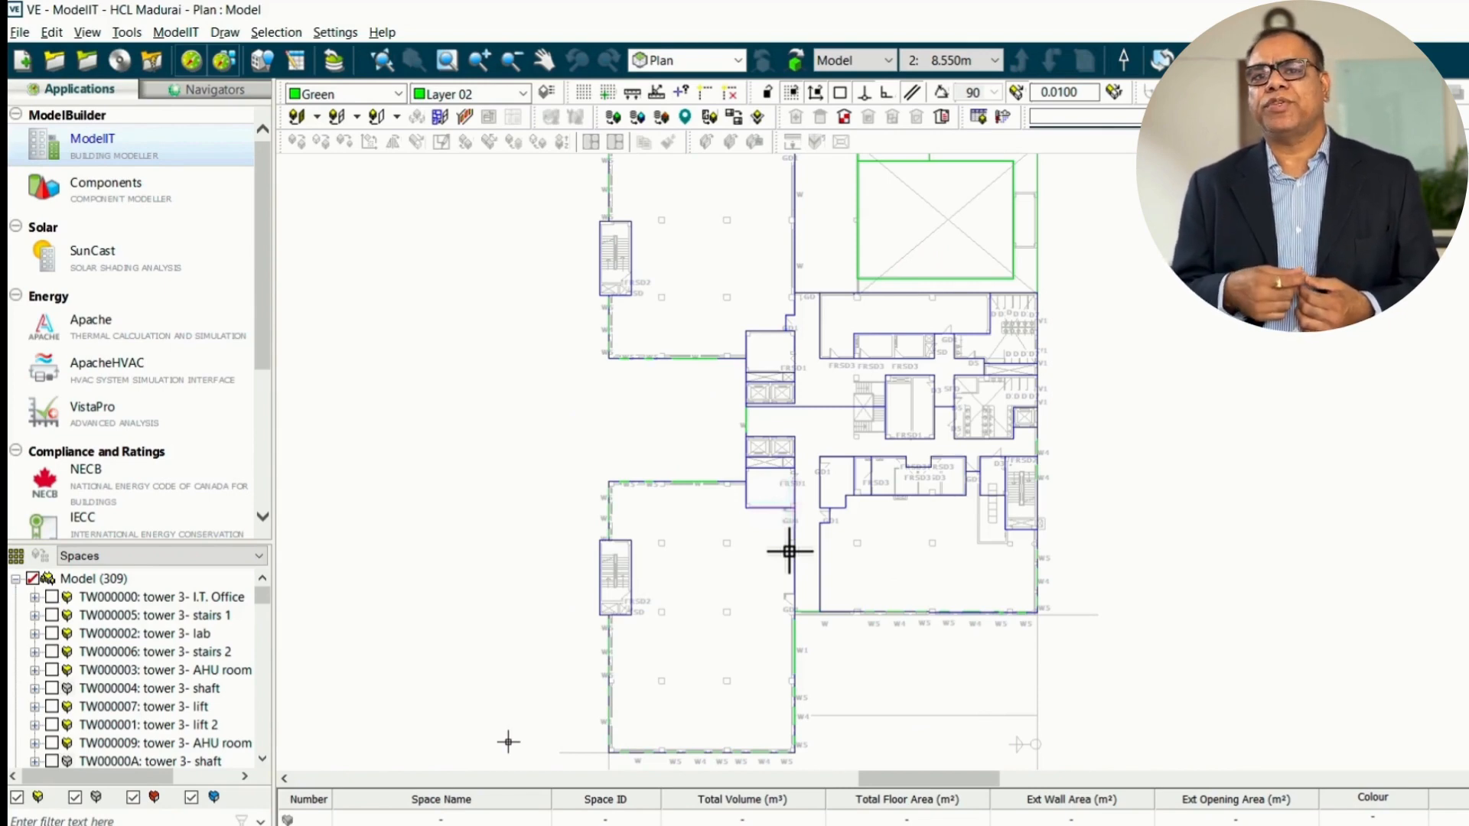
scroll(789, 550, down, 2)
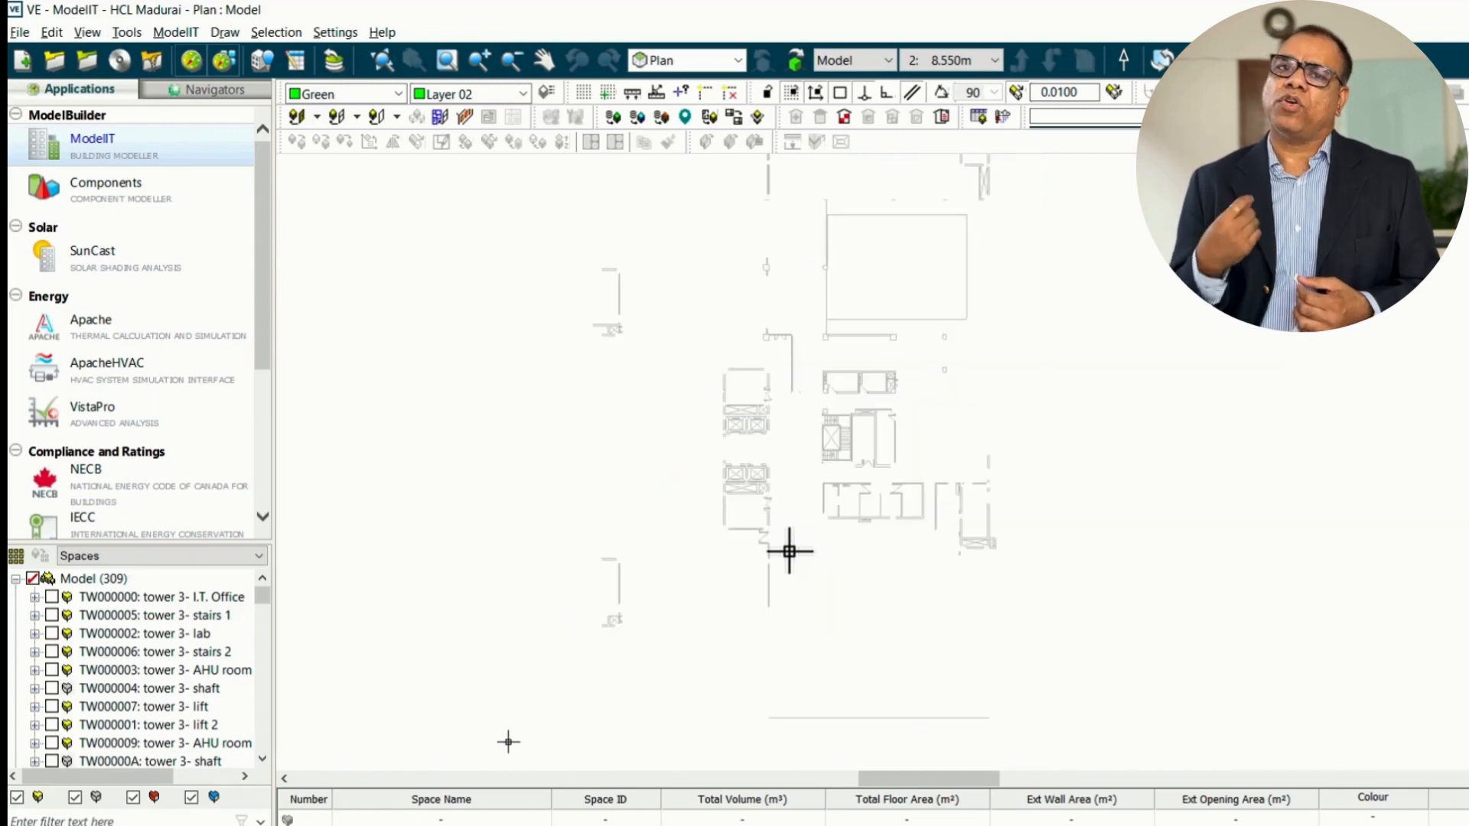
scroll(789, 550, down, 3)
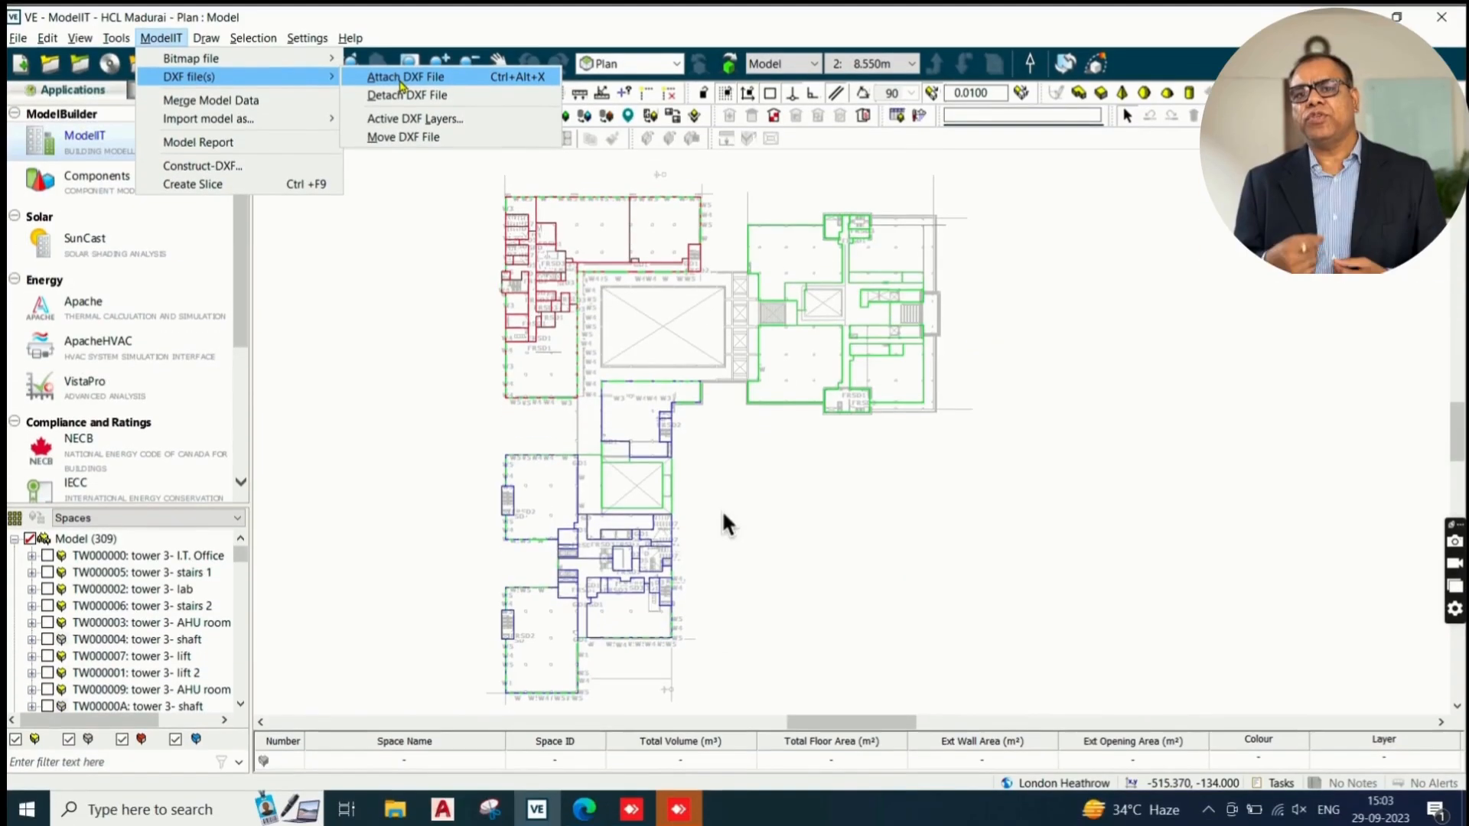
click(409, 72)
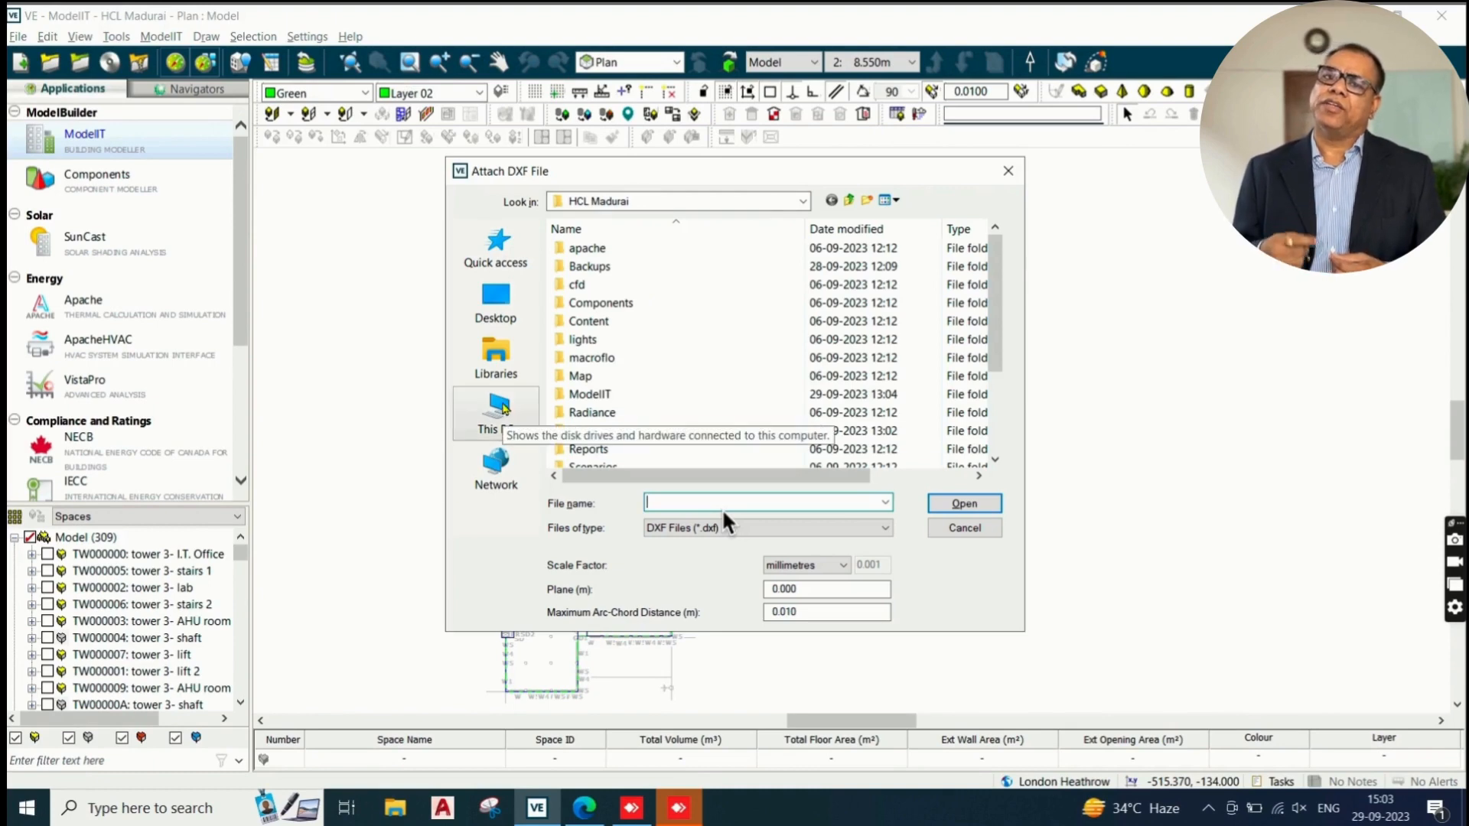
click(498, 467)
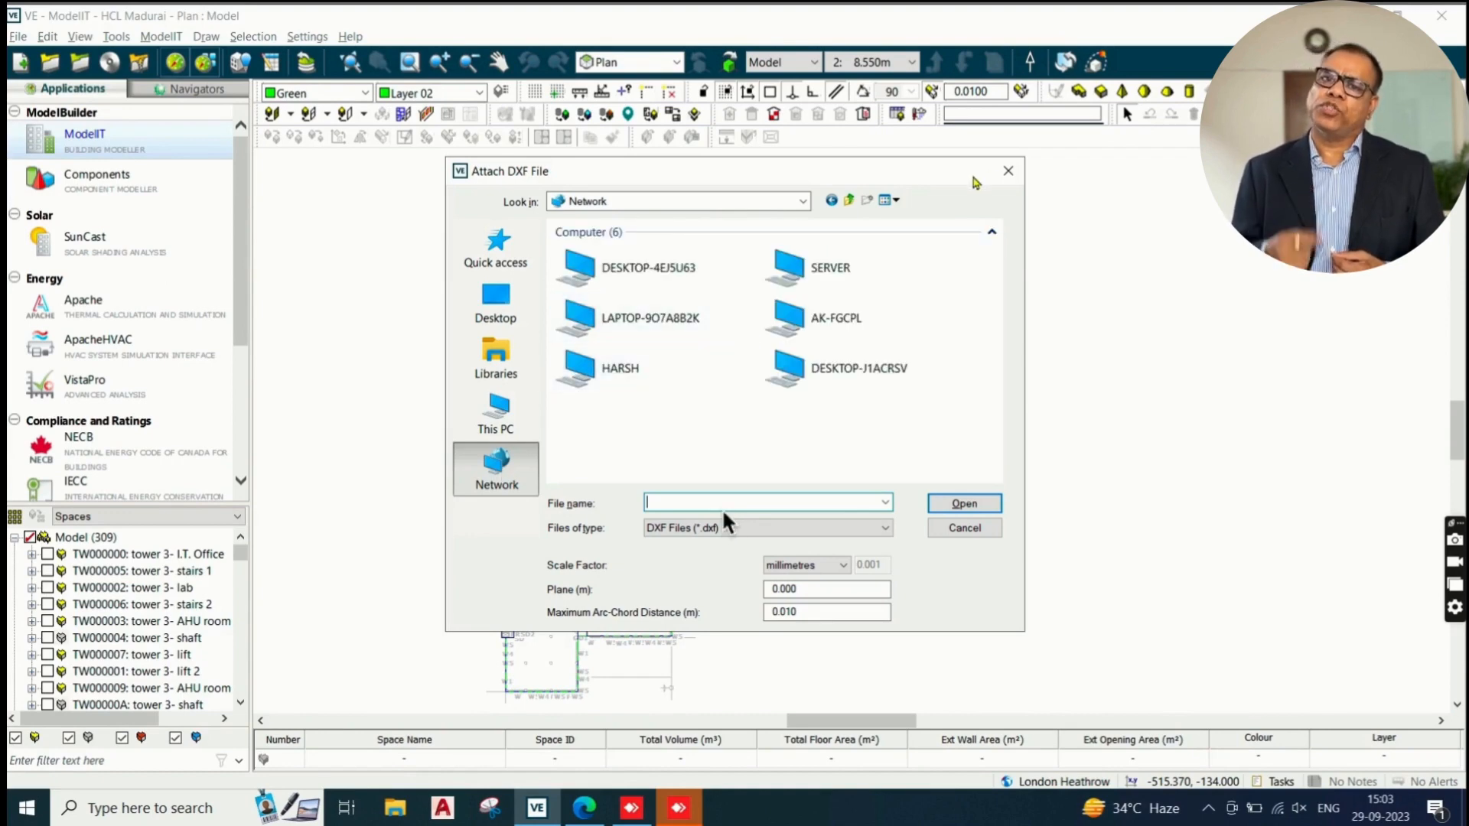
click(1008, 171)
Create a new simplified-HVAC project with the New Delhi Indira Gandhi Intl Airport preset and delete all spaces of its schematic building.
click(15, 34)
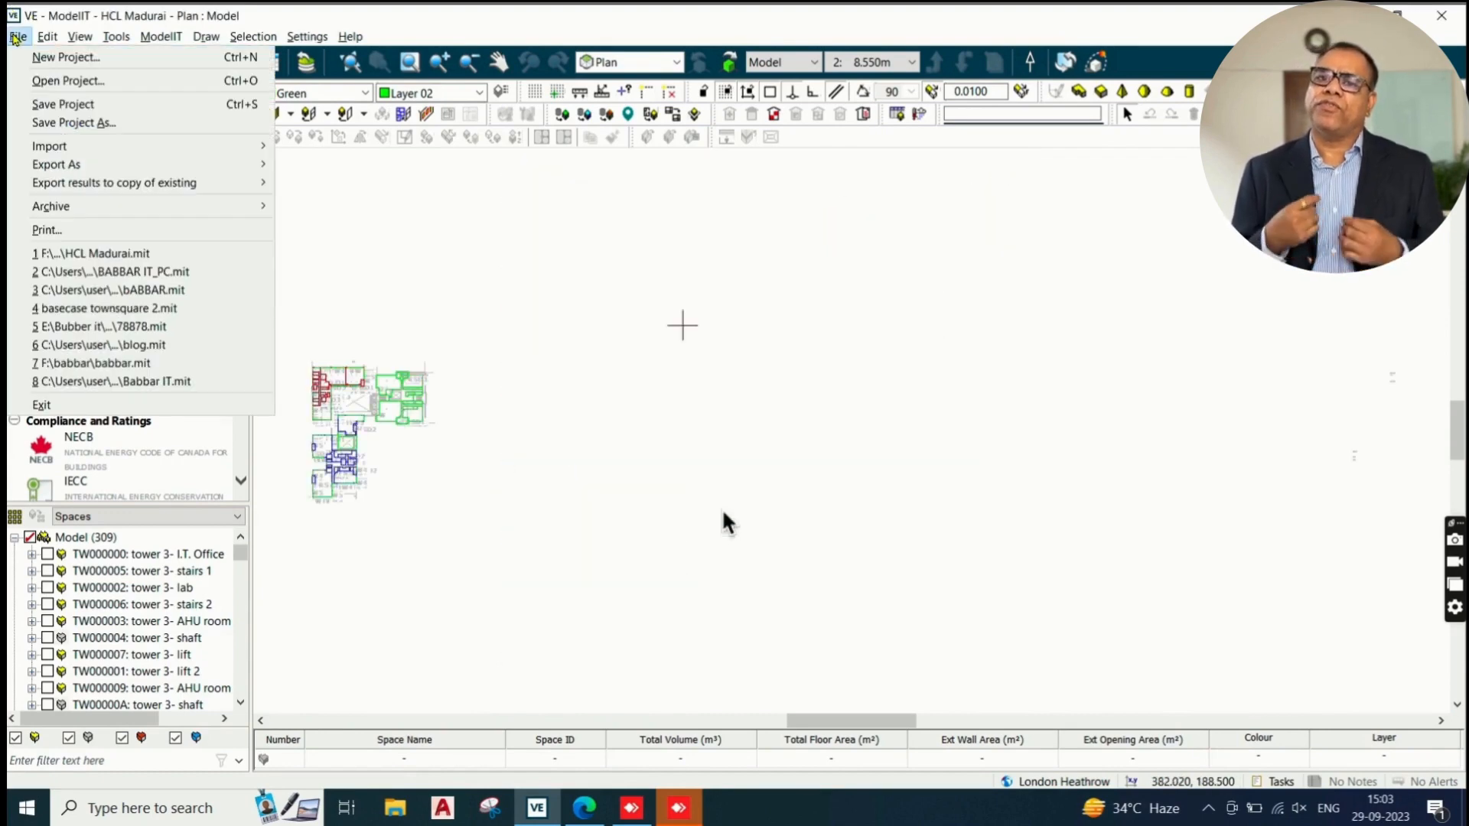
click(37, 56)
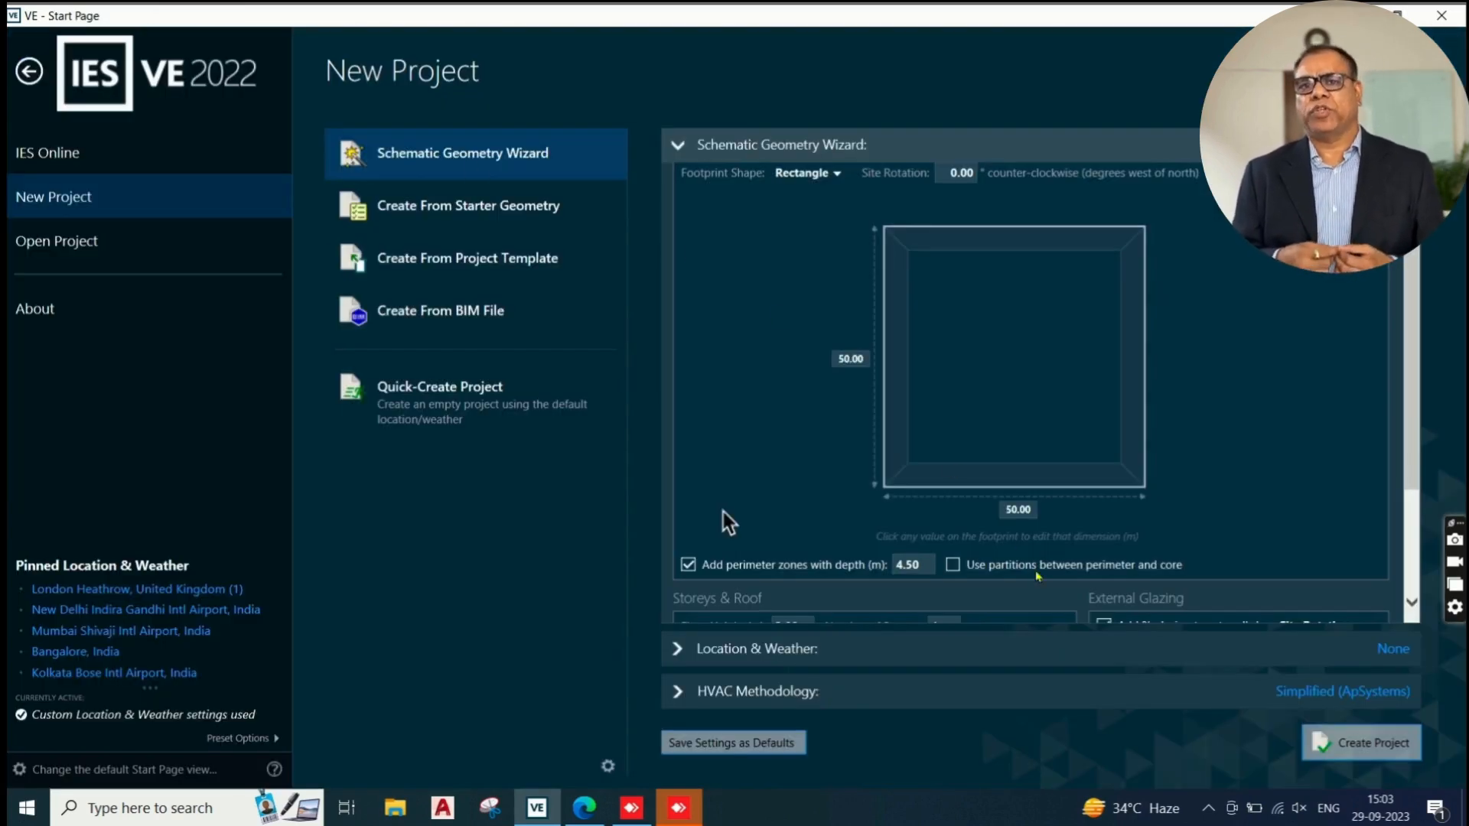
click(1397, 659)
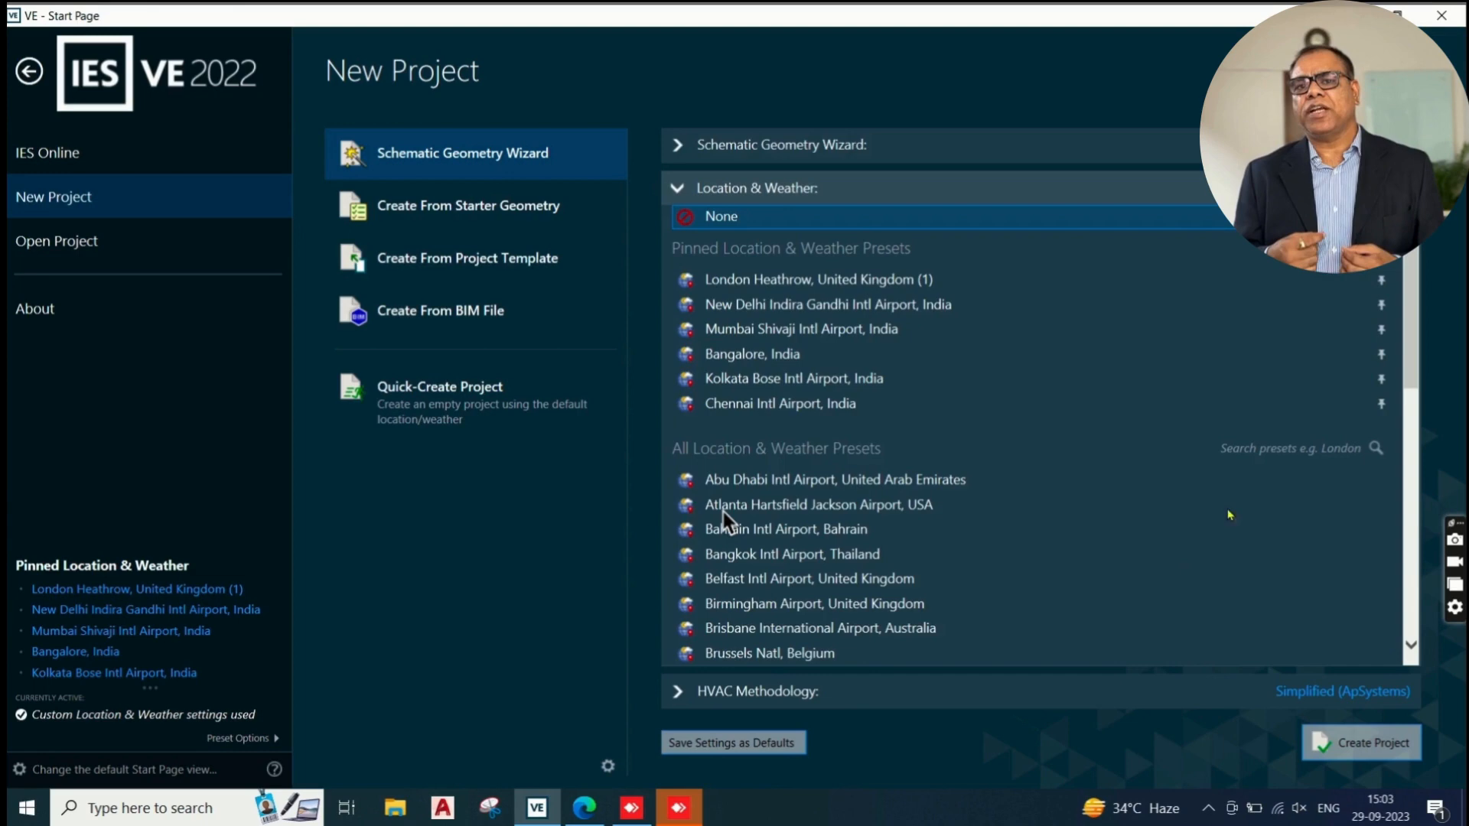
click(857, 304)
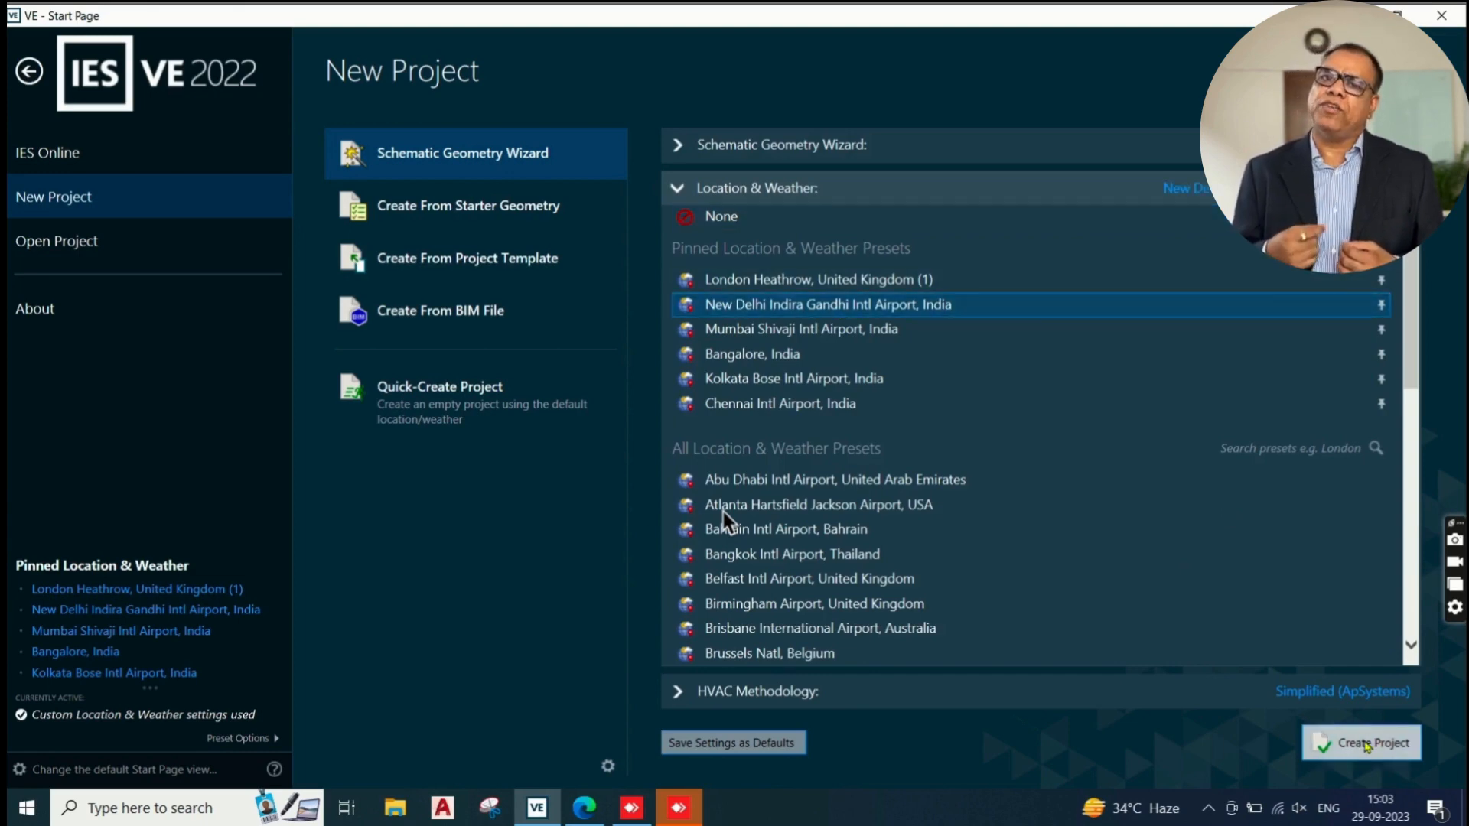
click(1362, 691)
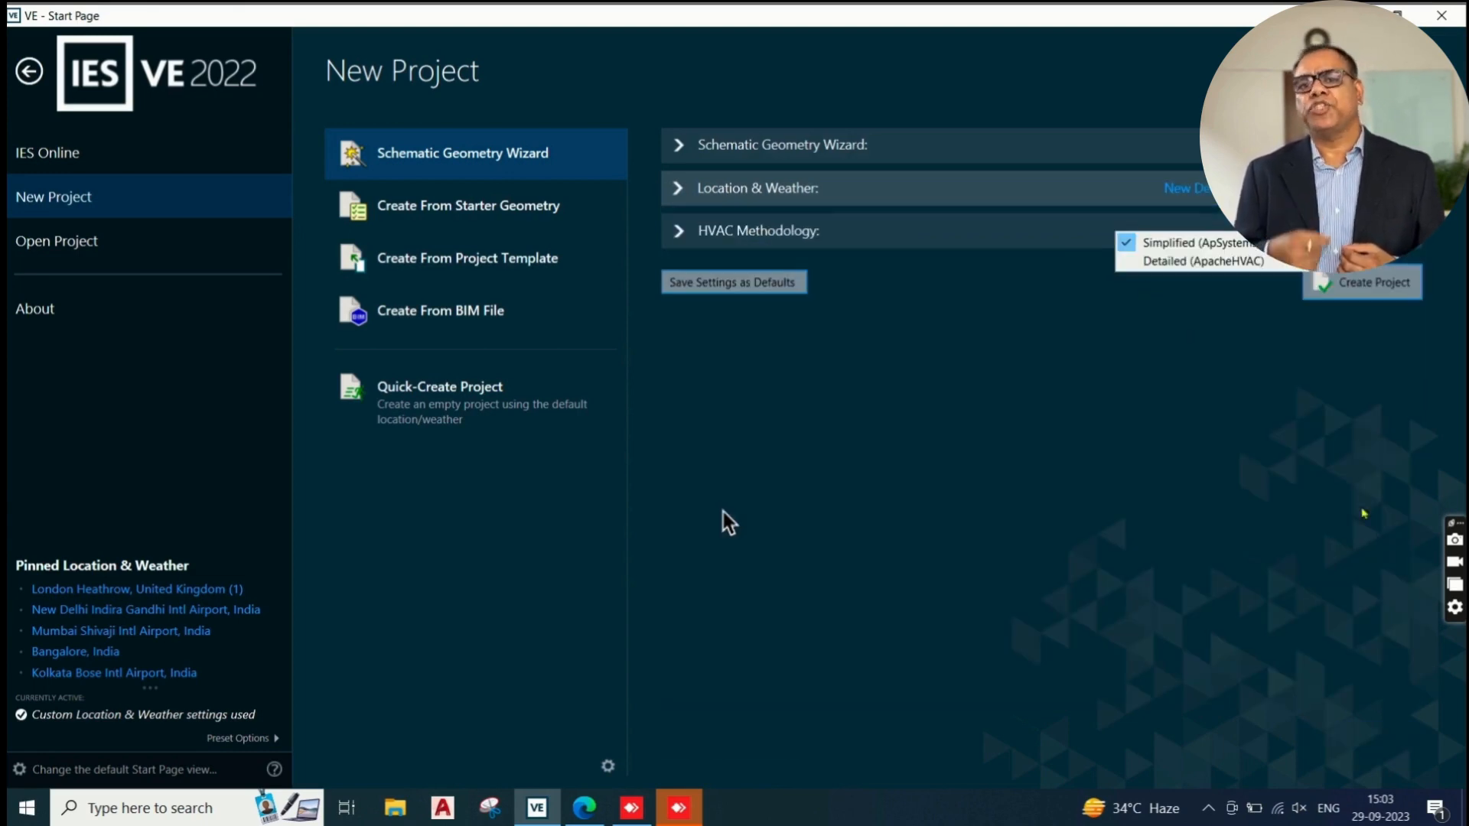
click(1353, 284)
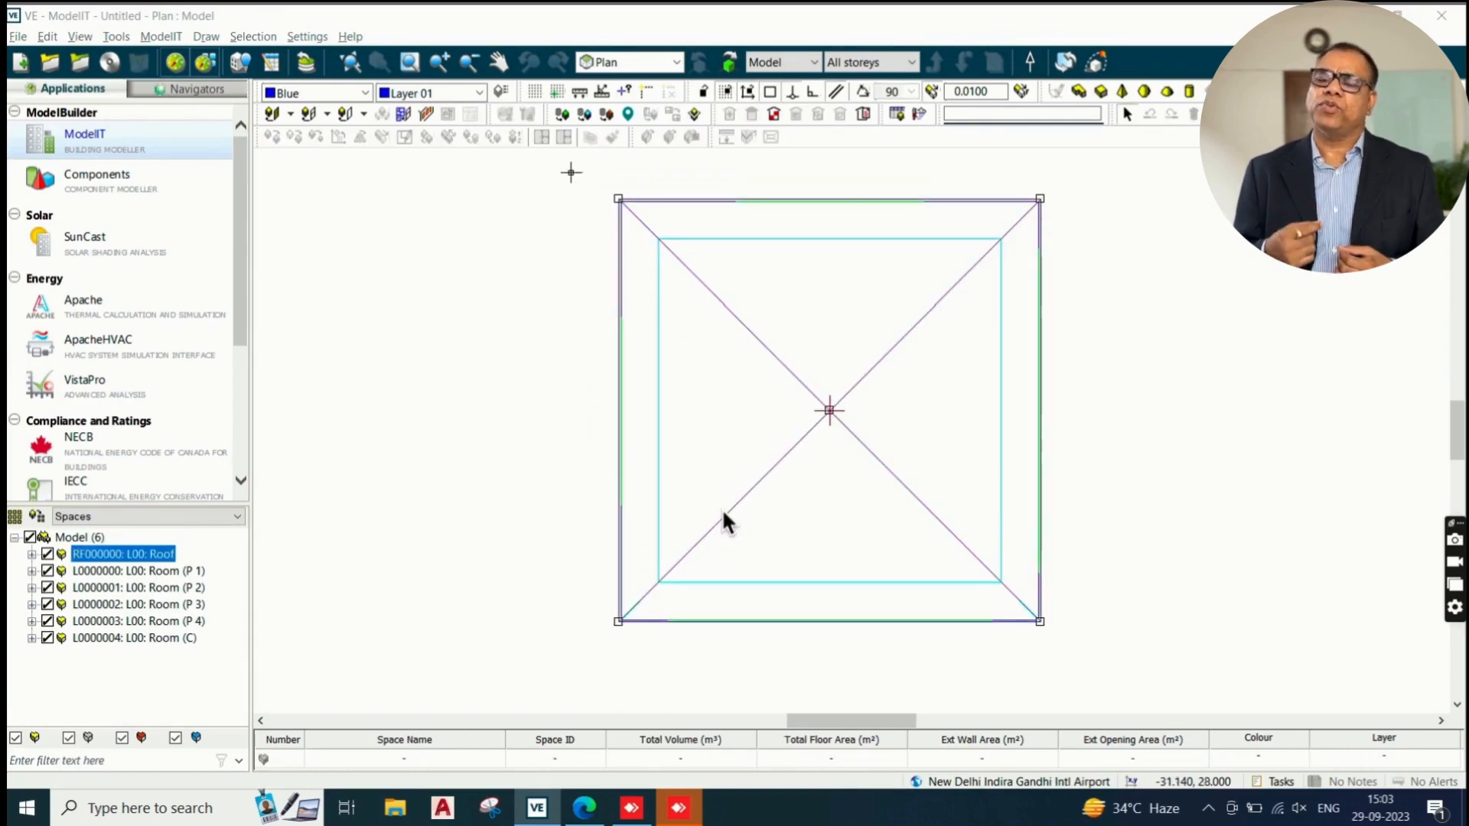
drag(571, 157, 1123, 684)
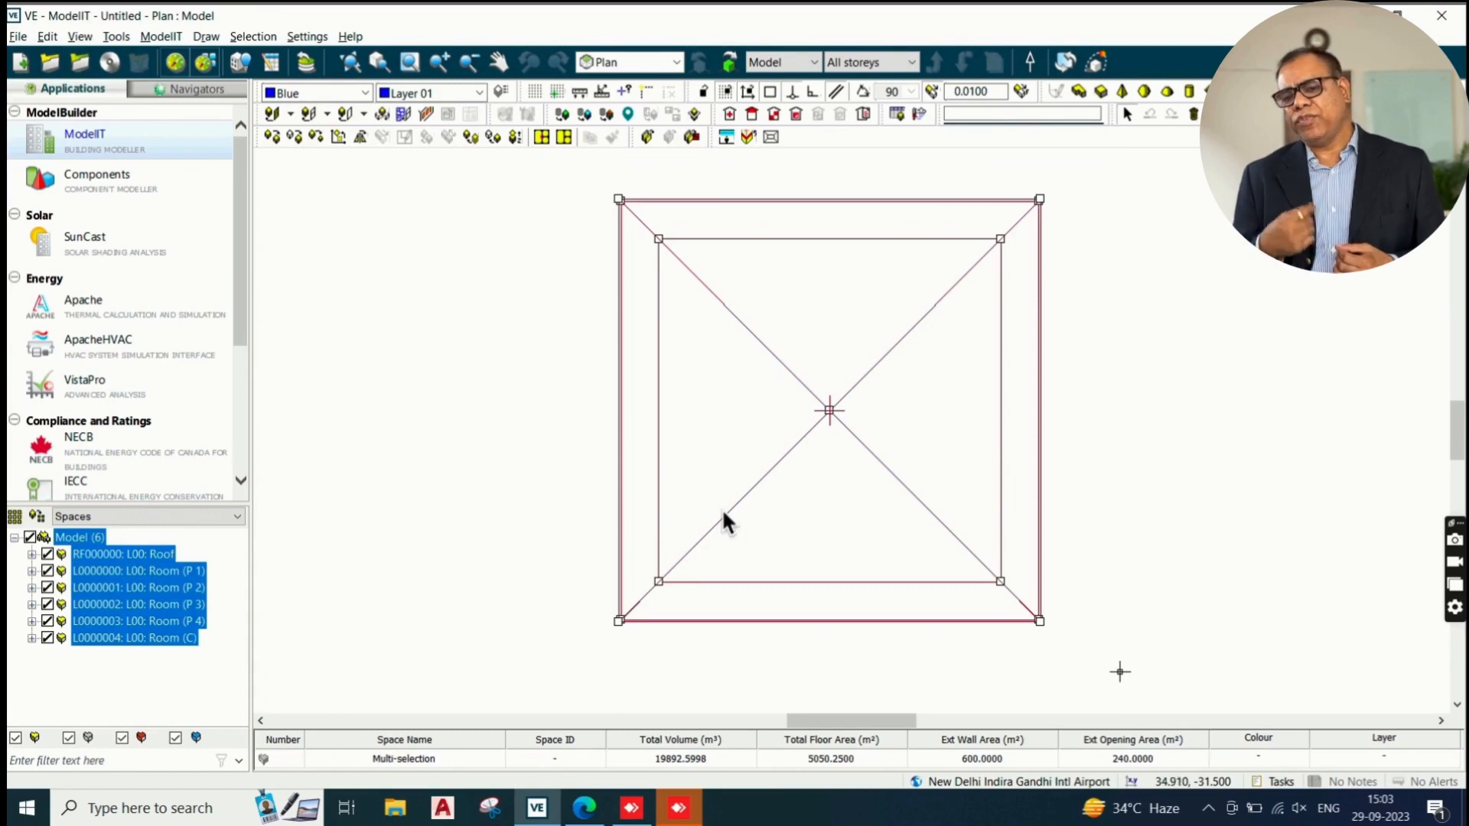
key(Delete)
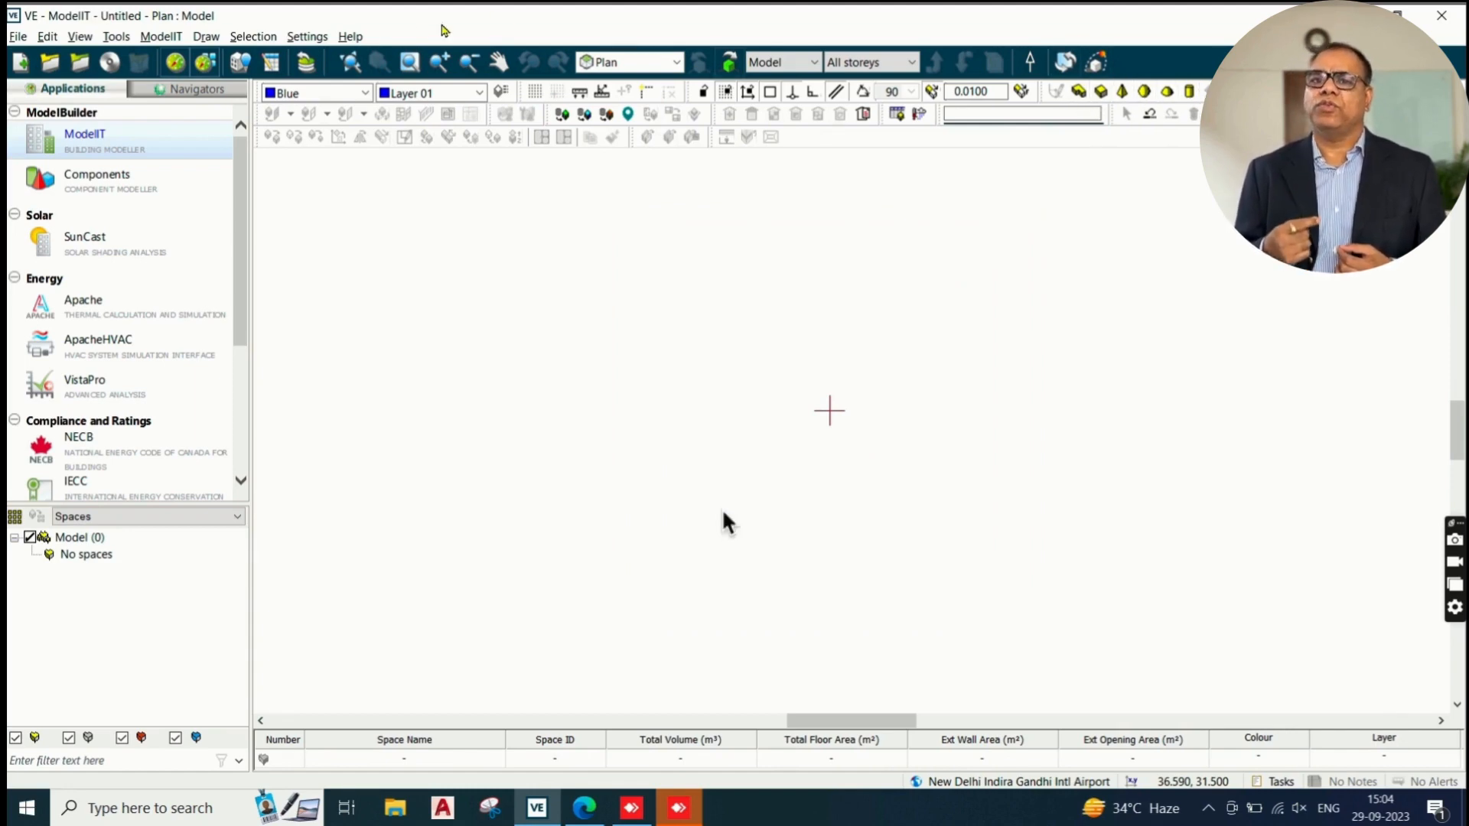
Review the grid display options and axis dimensions in the grid settings.
click(301, 38)
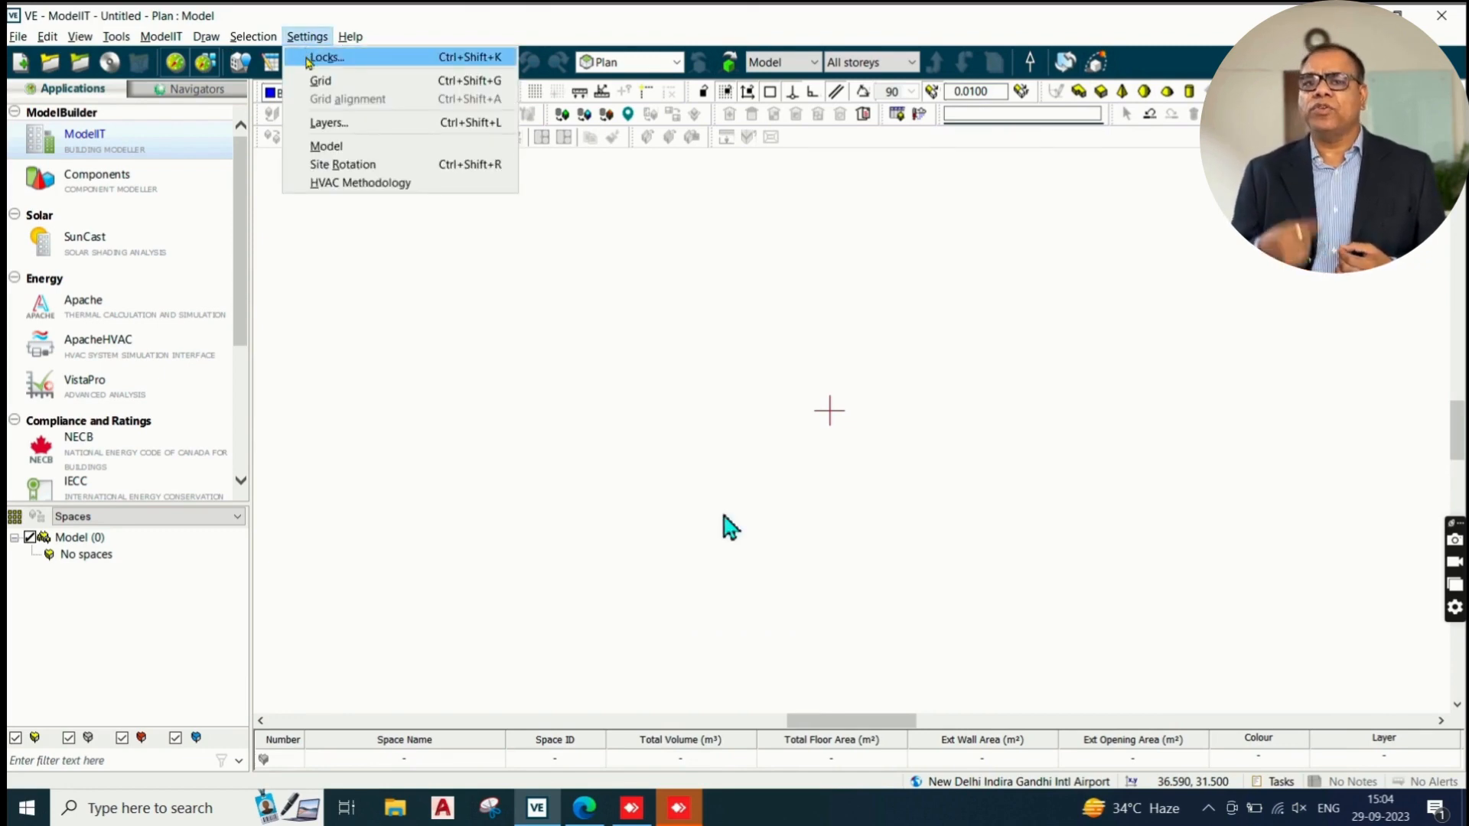
click(320, 81)
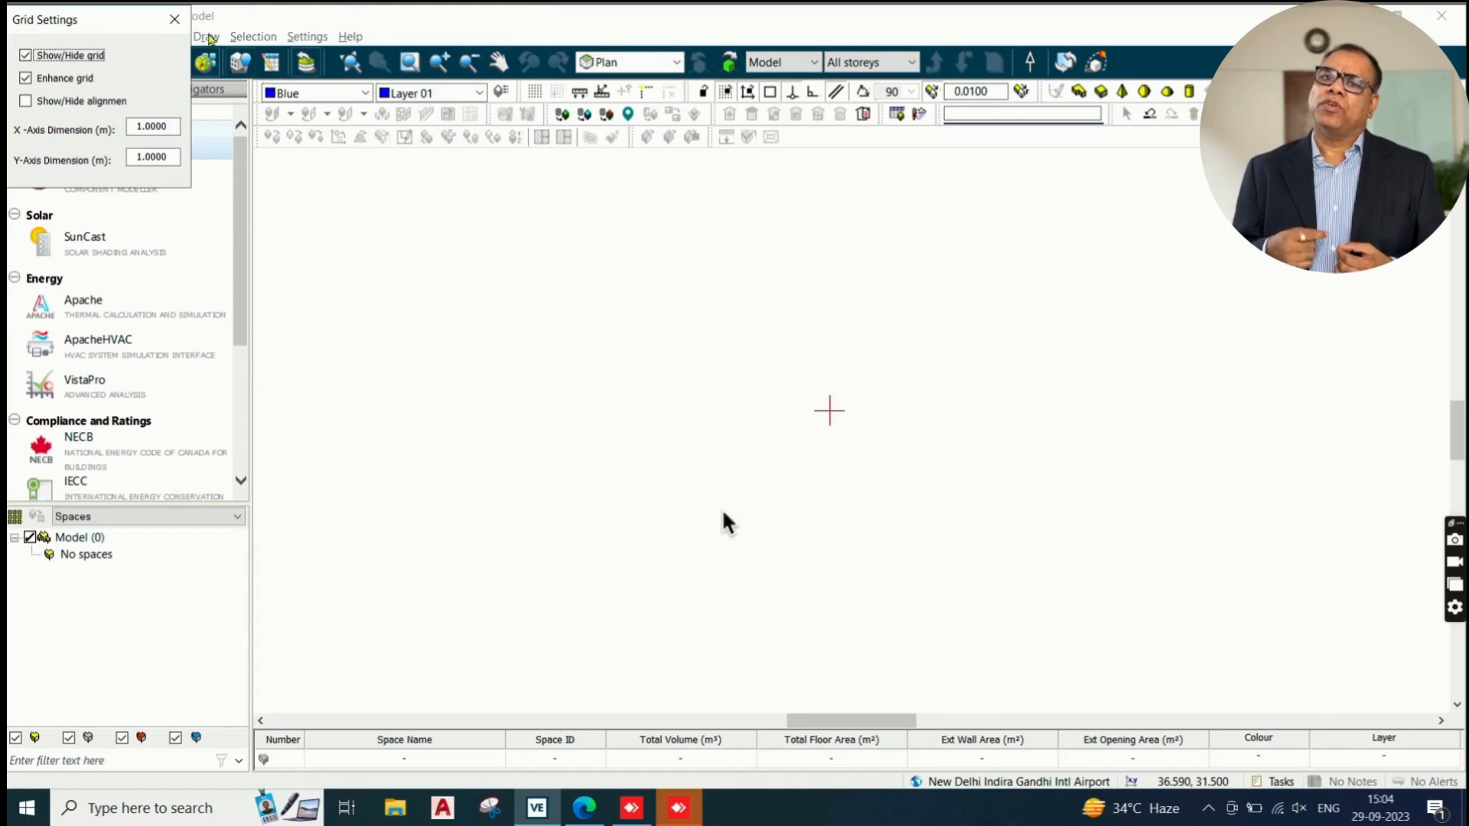
click(175, 21)
Turn off the Construction Line Endpoint, Parallel and Construction Line Intersection locks.
click(309, 37)
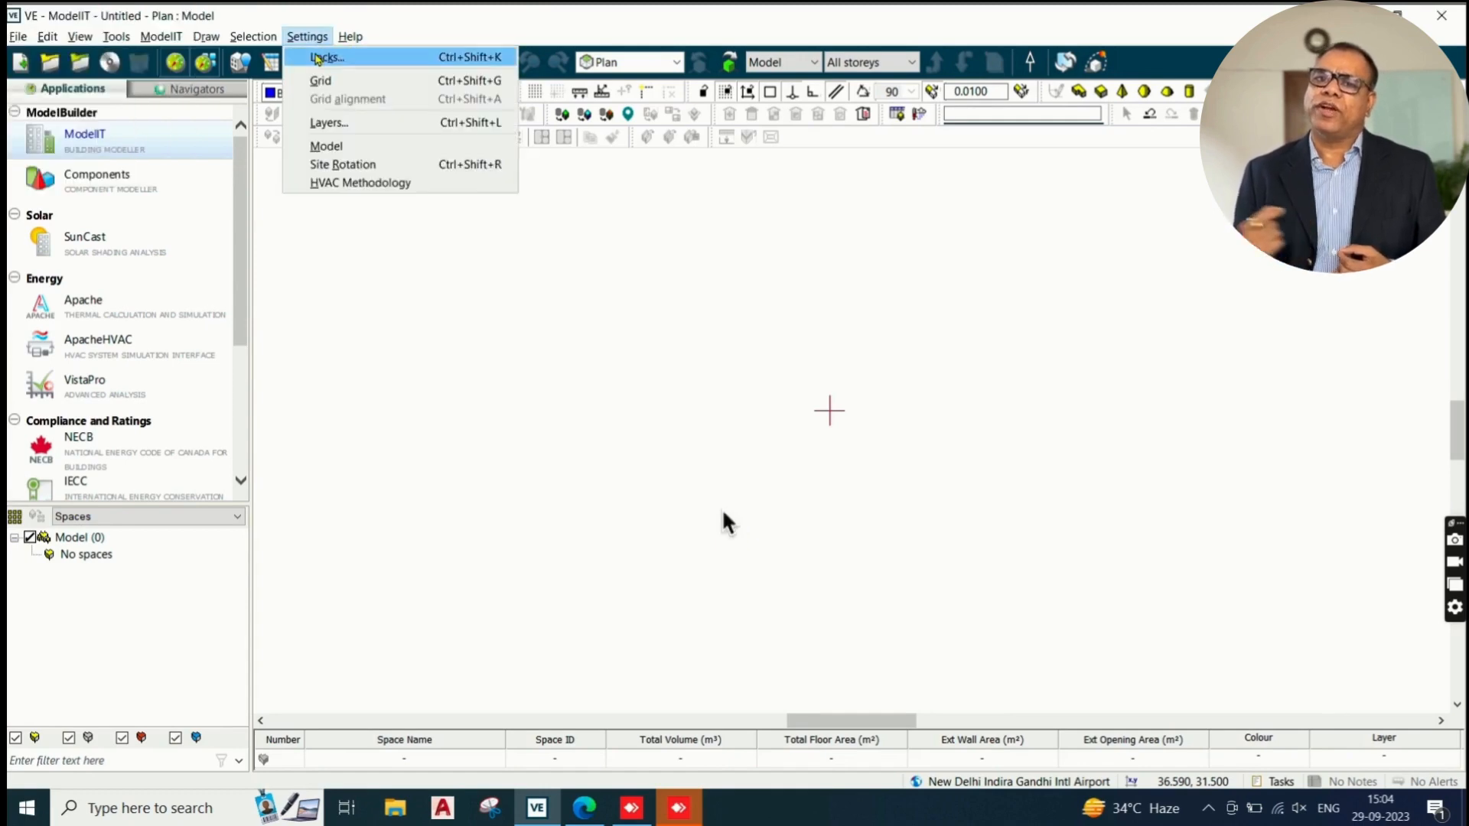
click(316, 58)
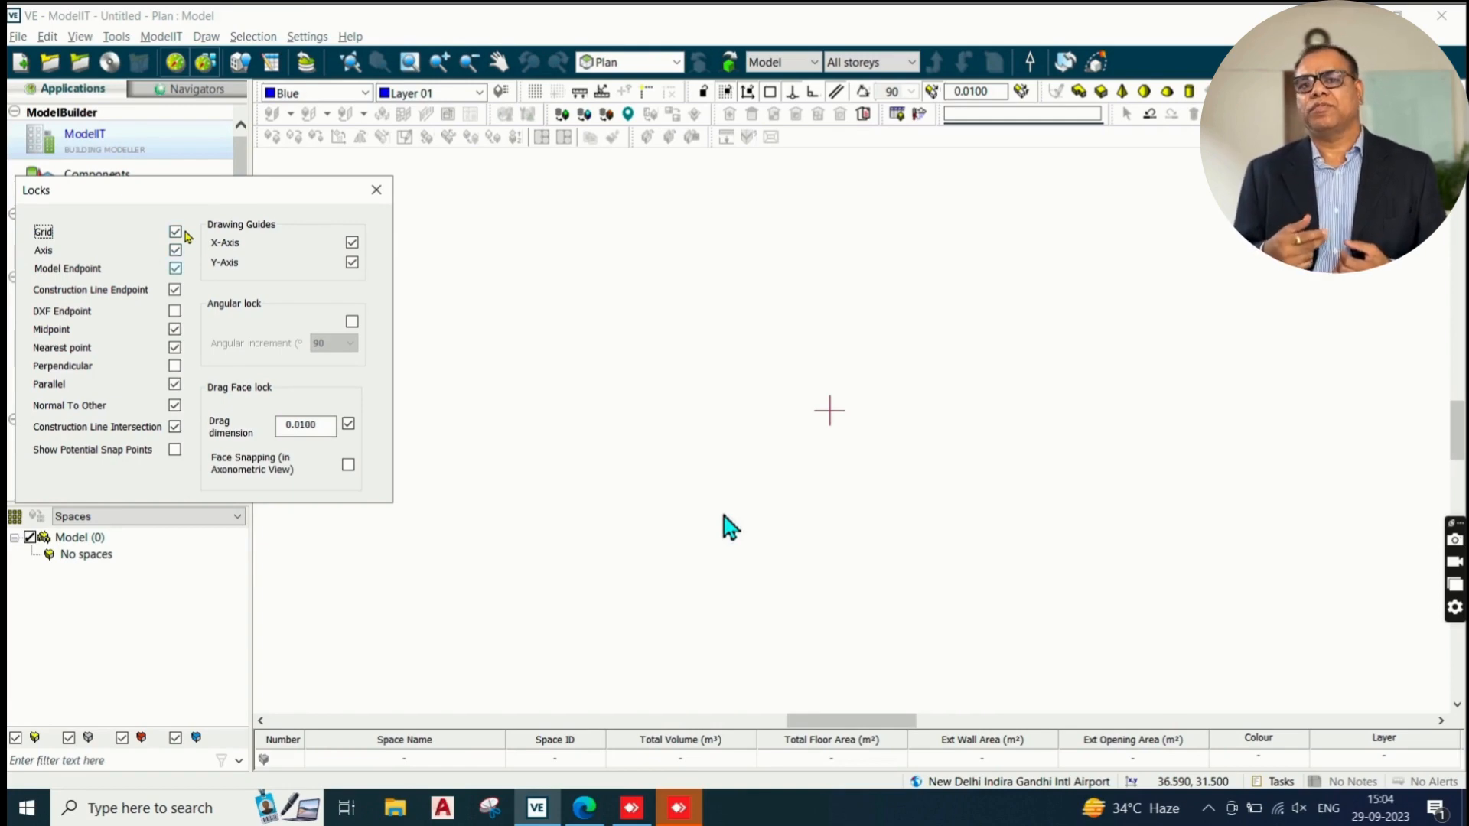
click(175, 289)
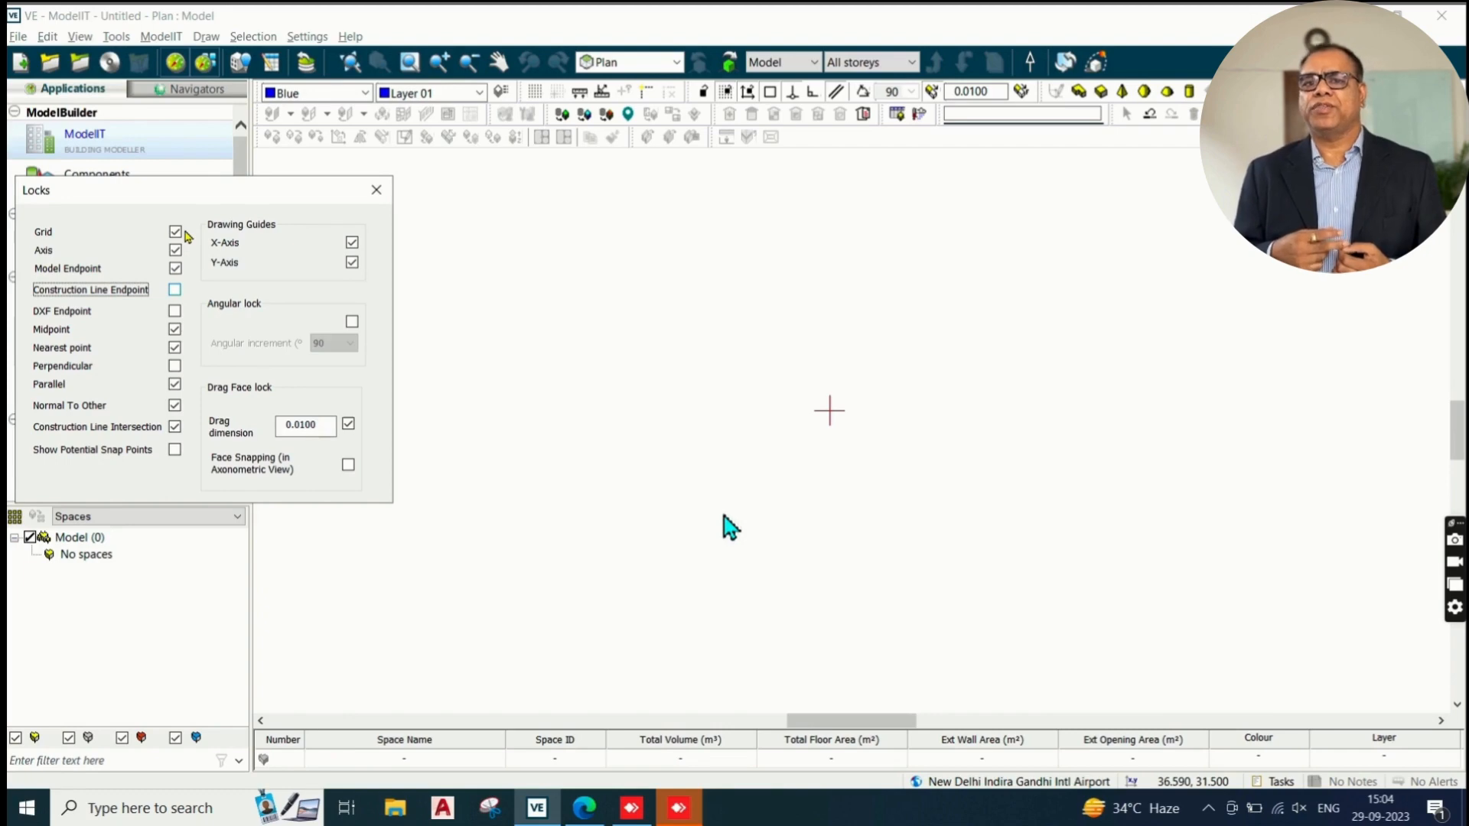
click(179, 384)
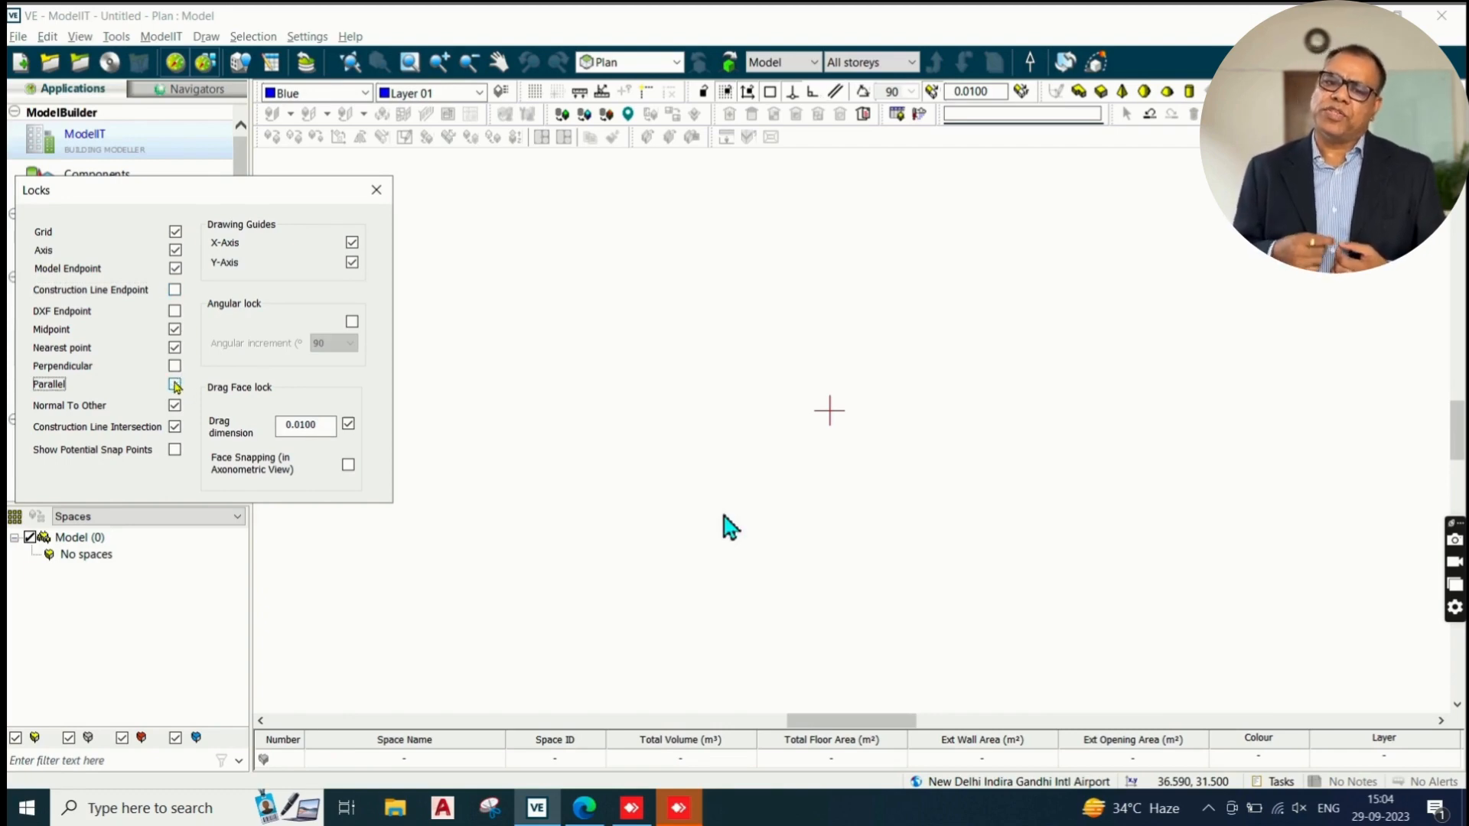
click(175, 426)
click(375, 189)
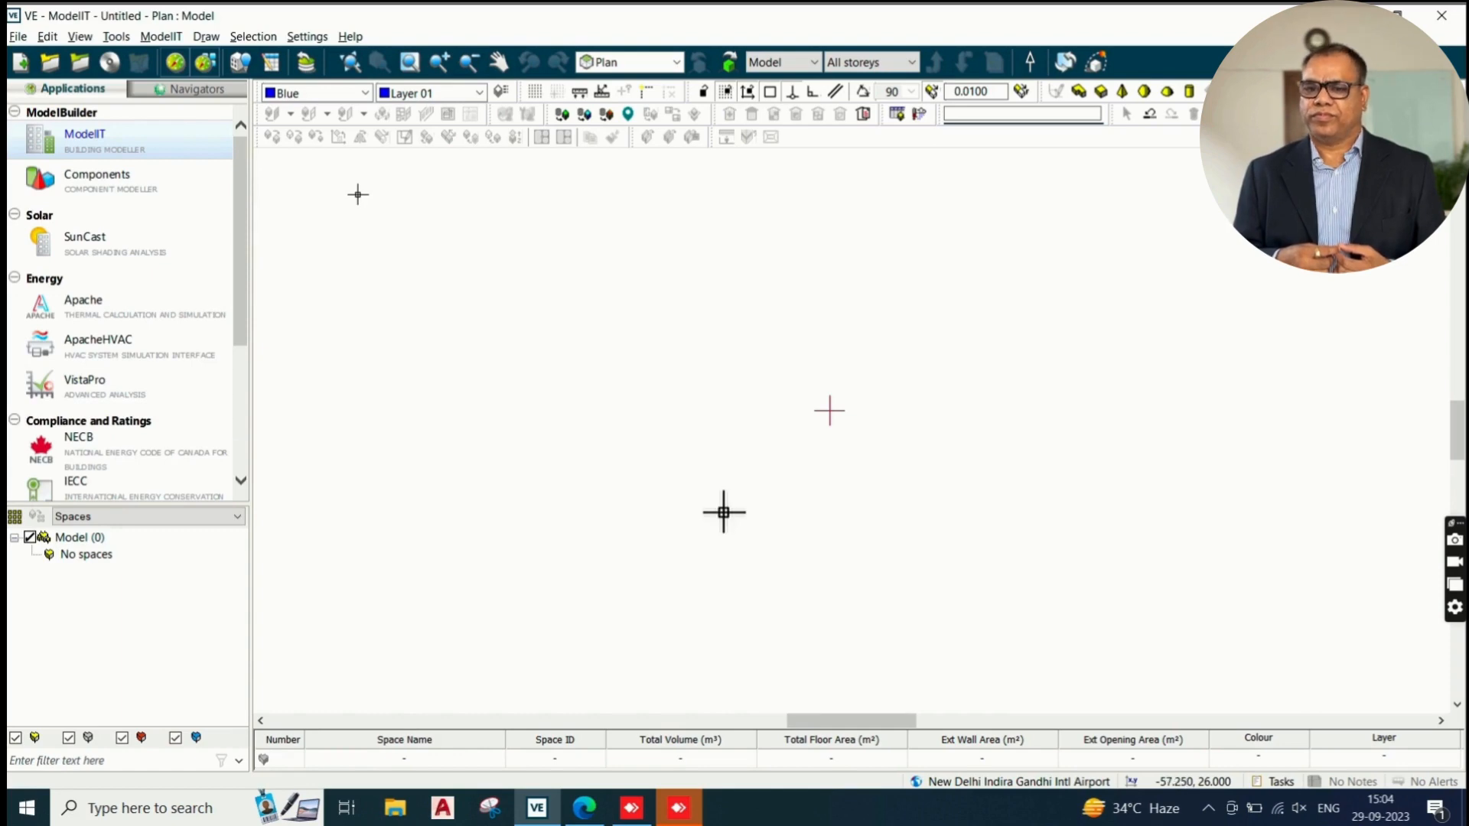
Draw a rectangular room named zone 1, about 32 by 13.5 m, at plane 0 m with a height of 4.5 m.
click(1100, 93)
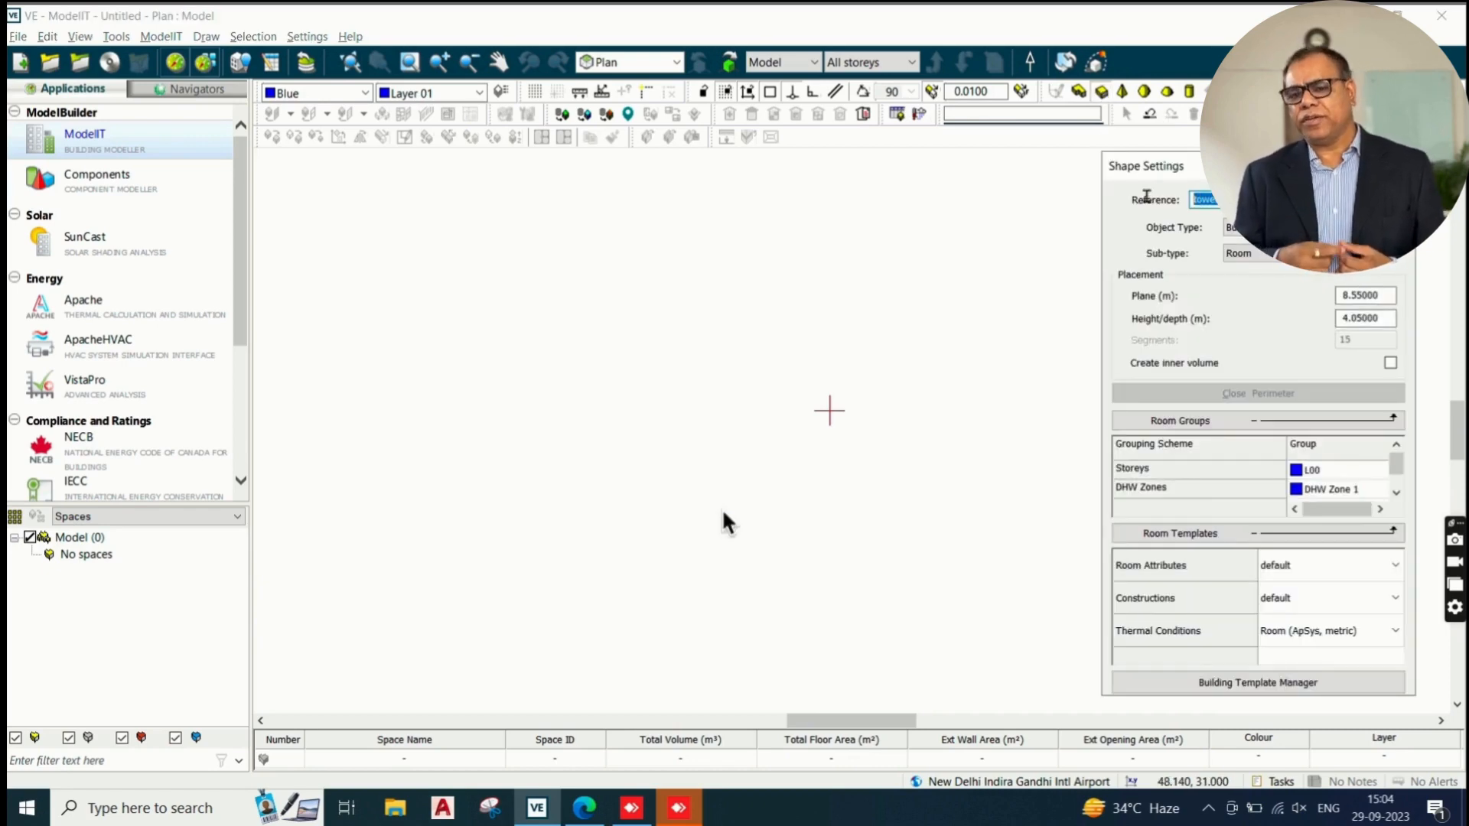
text(zo)
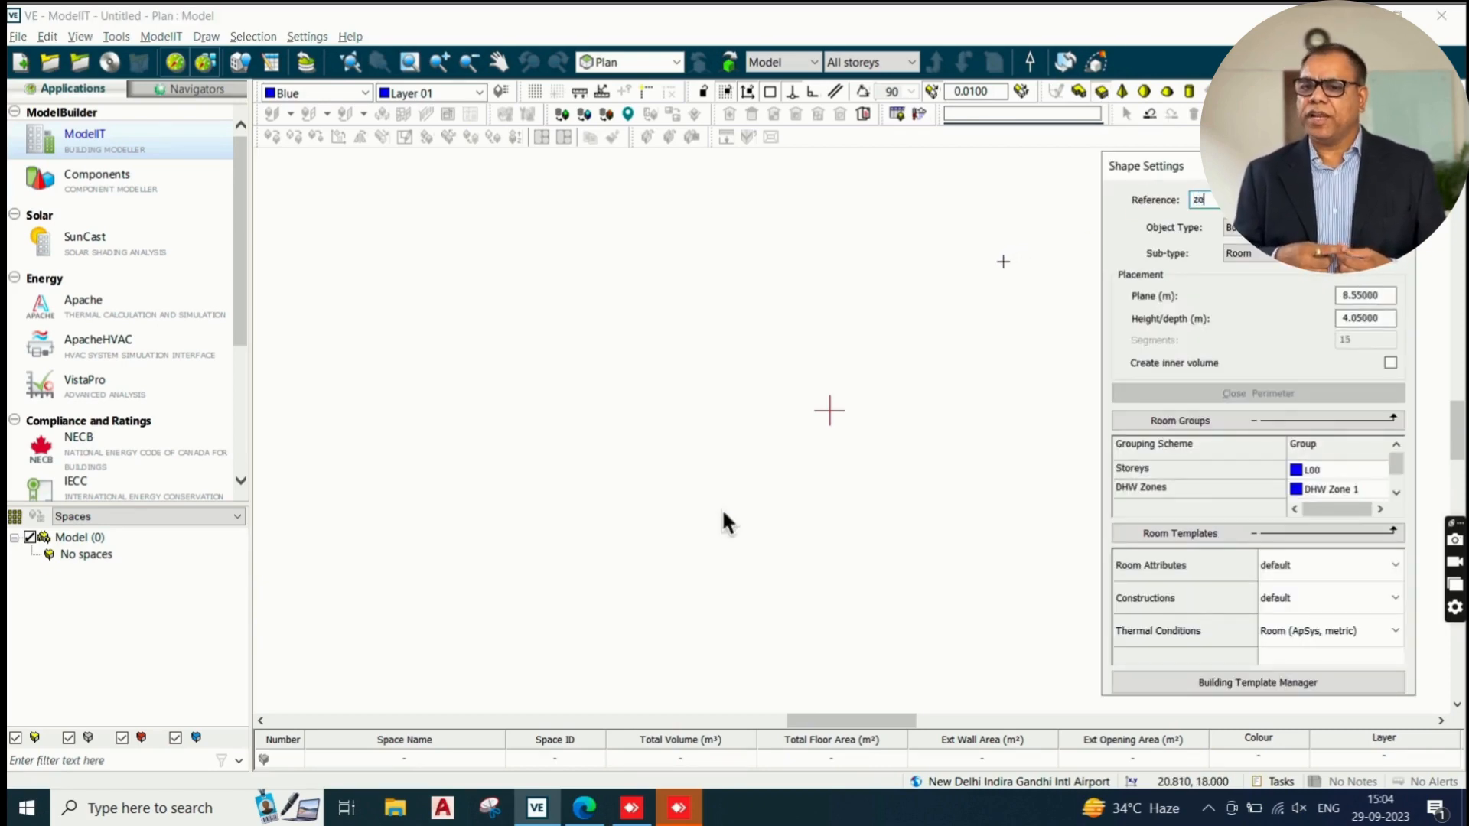
text(ne)
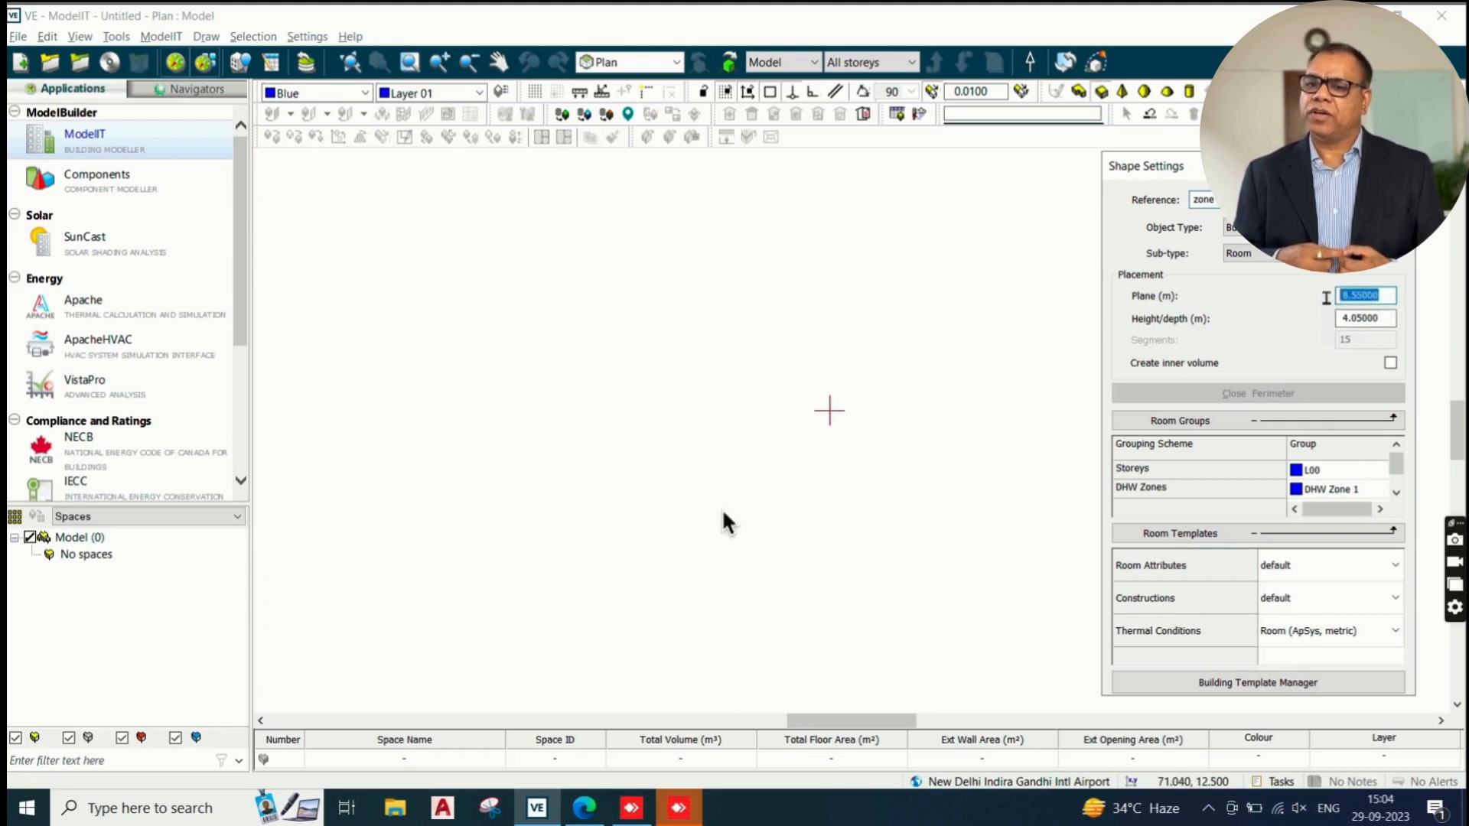
click(1385, 317)
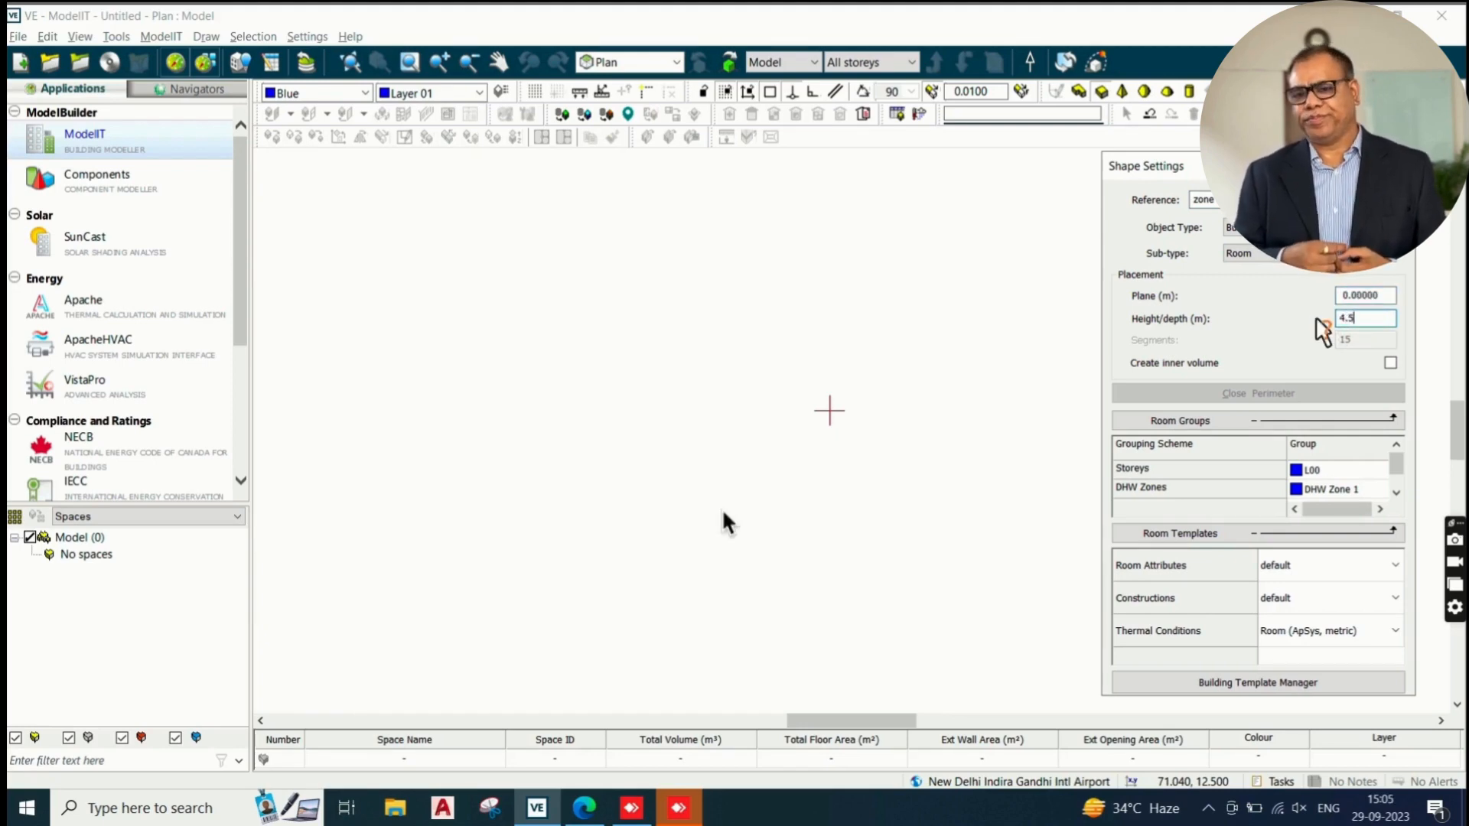
click(454, 260)
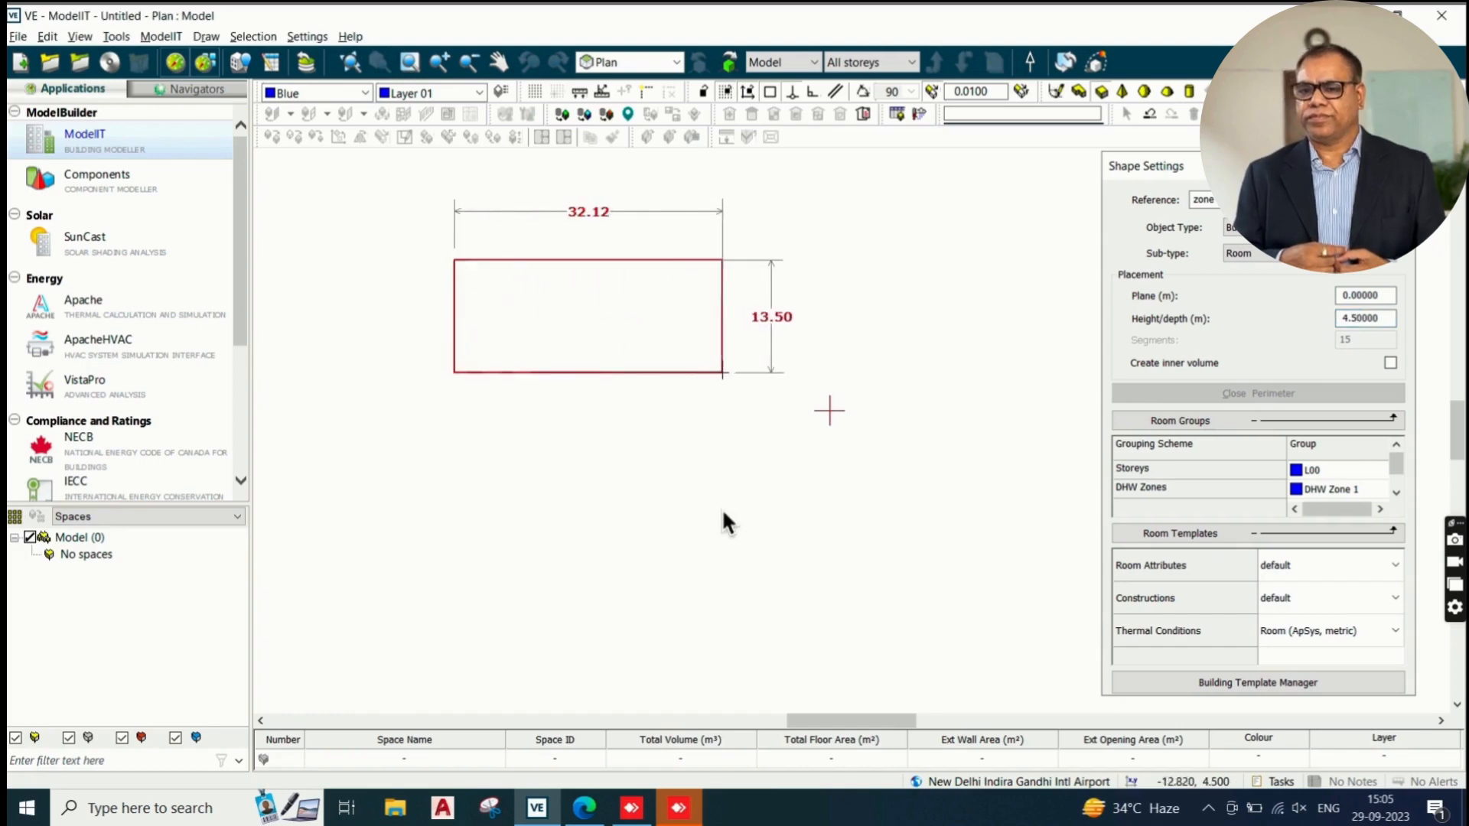
click(723, 373)
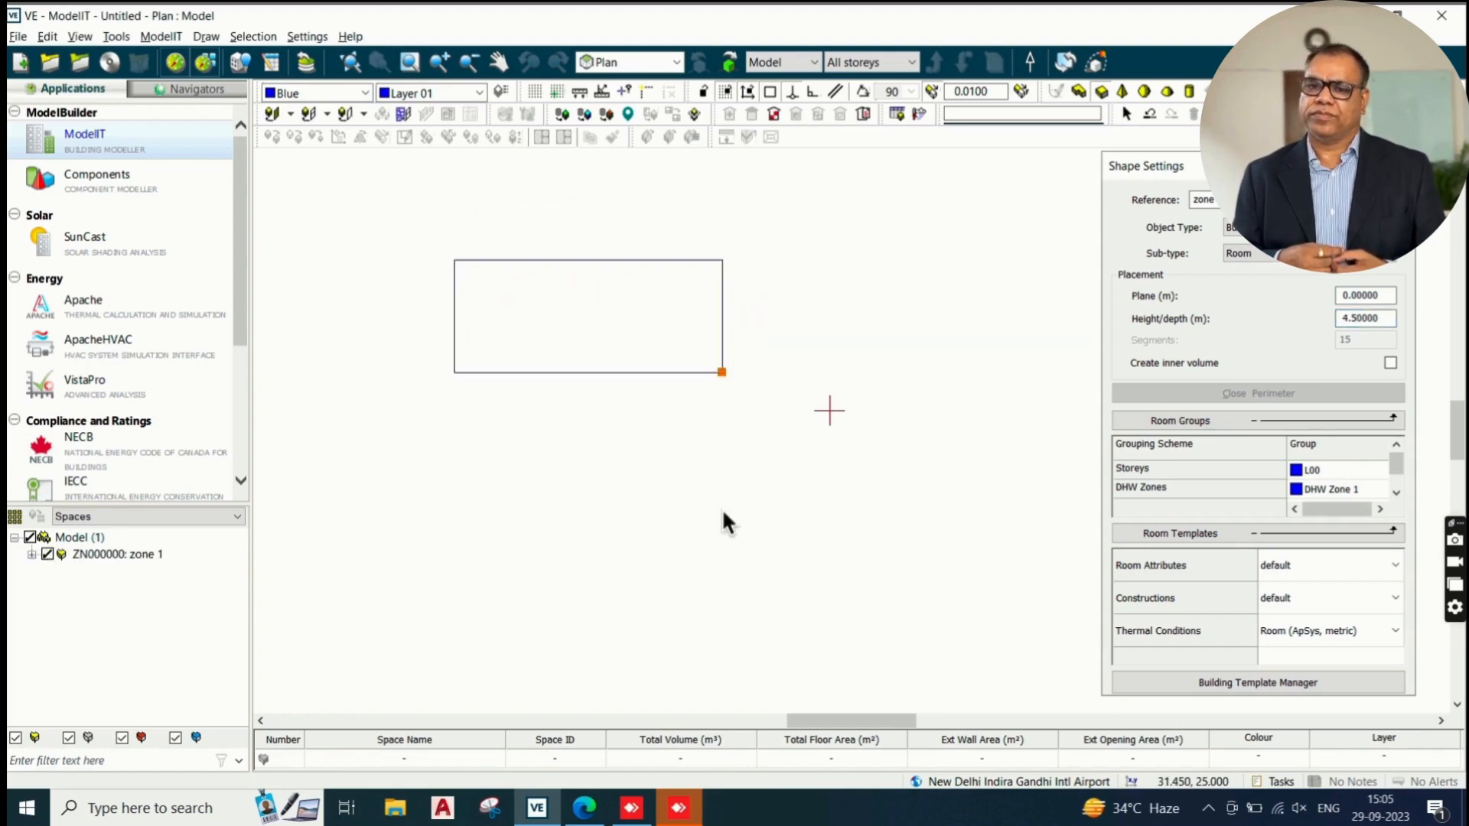
key(Escape)
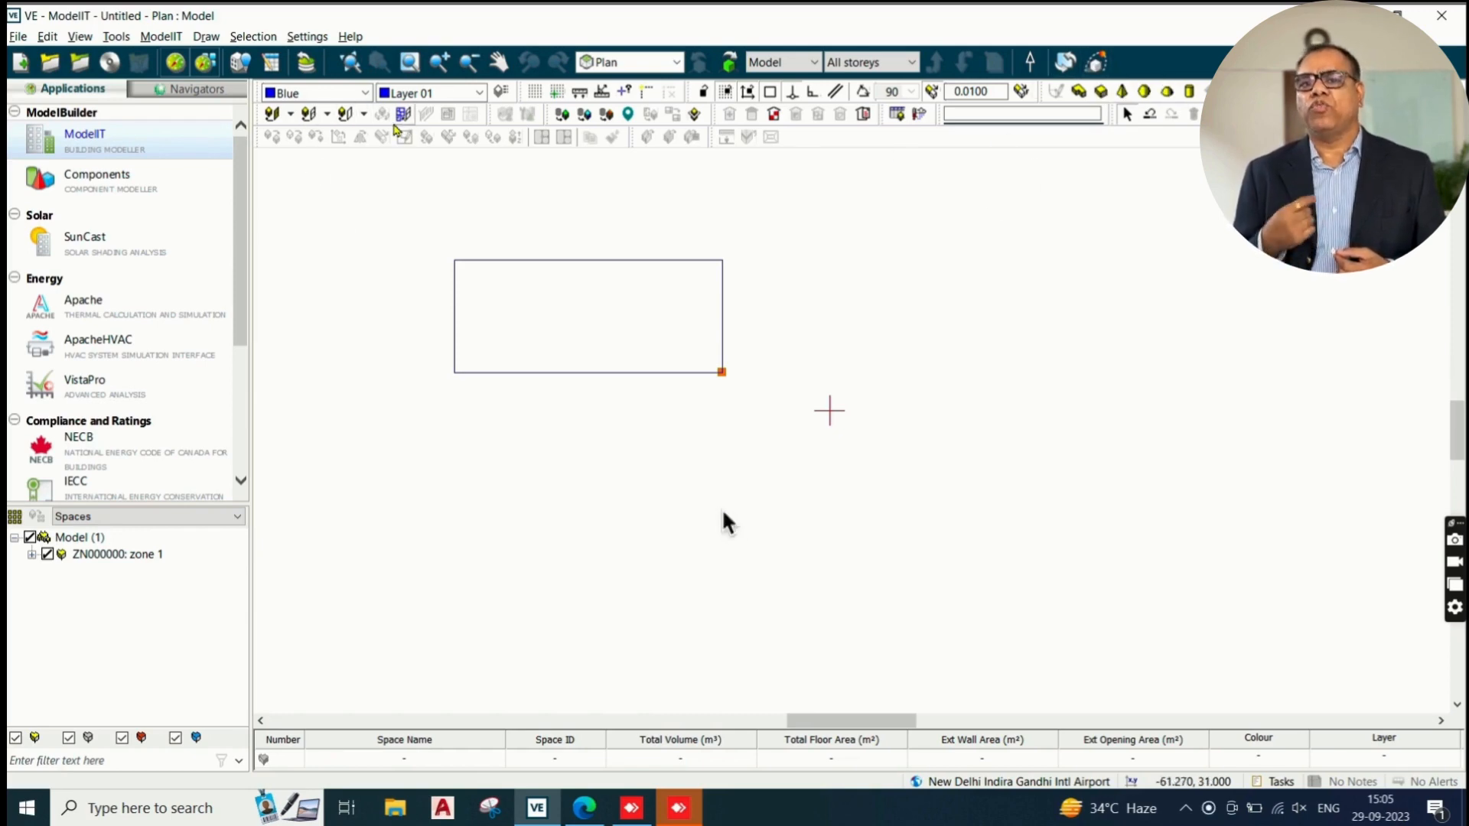
Add glazing covering 40% of the wall area to zone 1, with removal of existing glazing enabled.
click(520, 260)
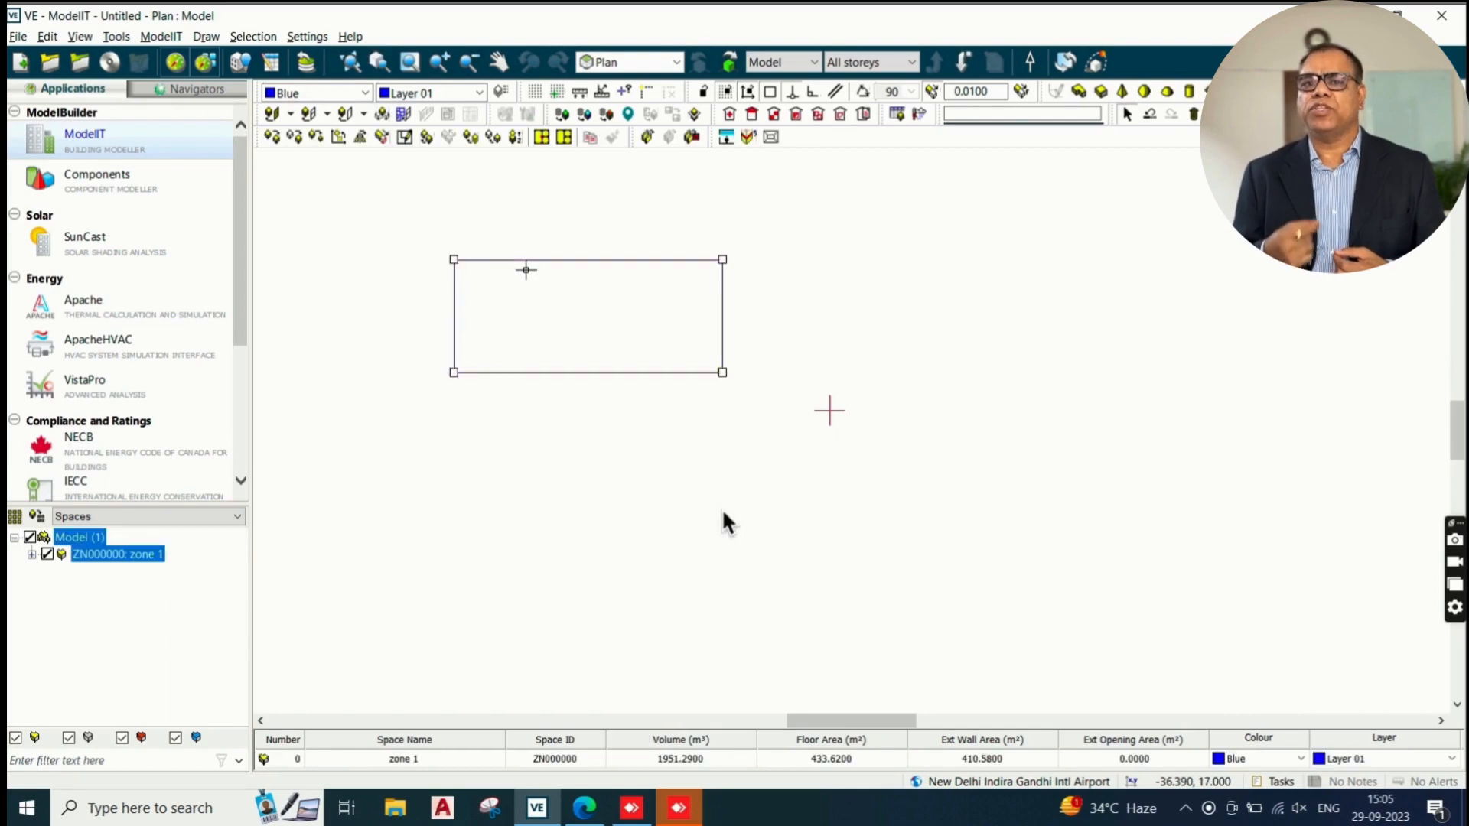
click(385, 115)
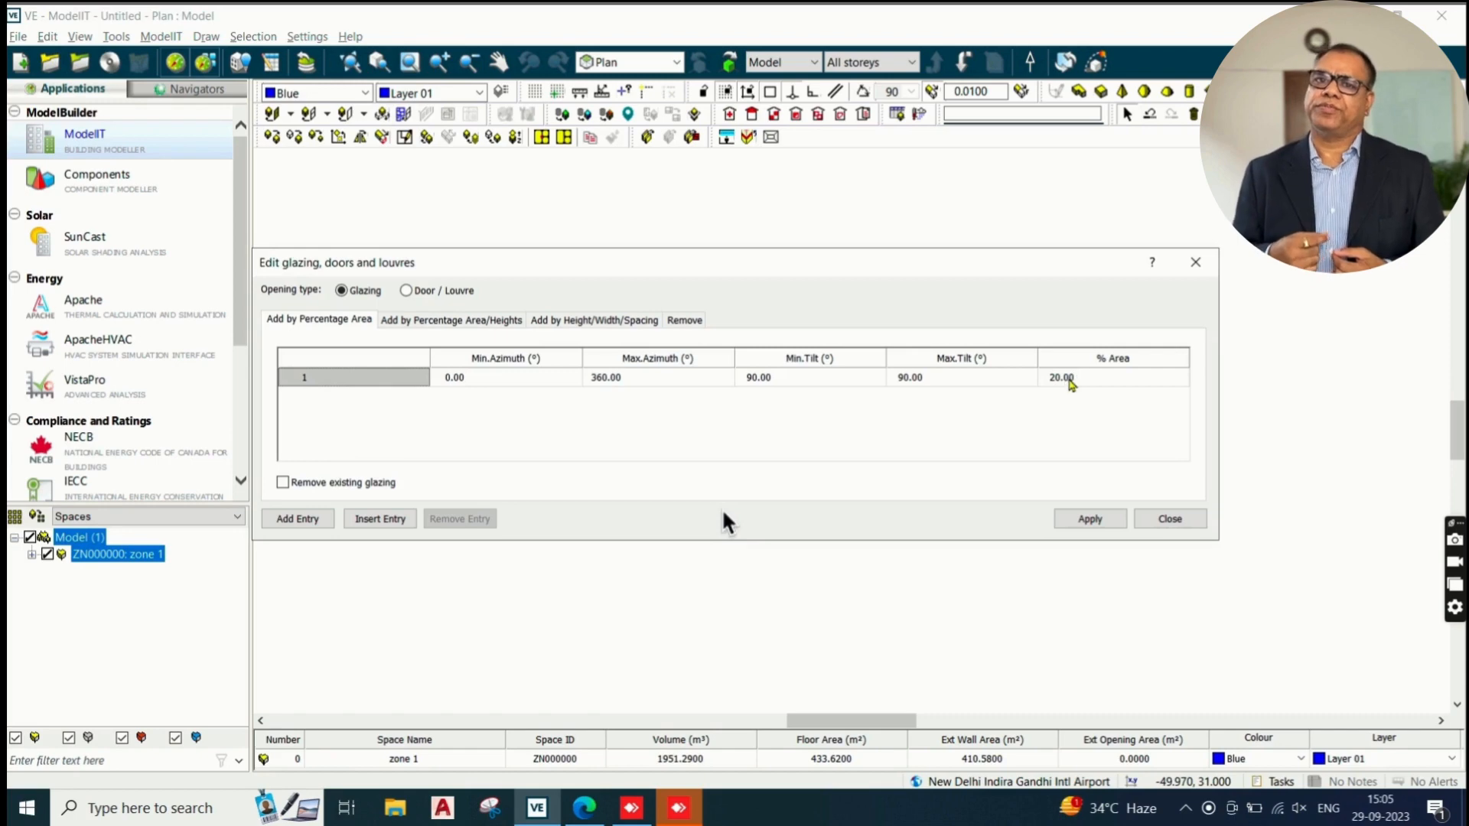
click(1069, 383)
click(1068, 383)
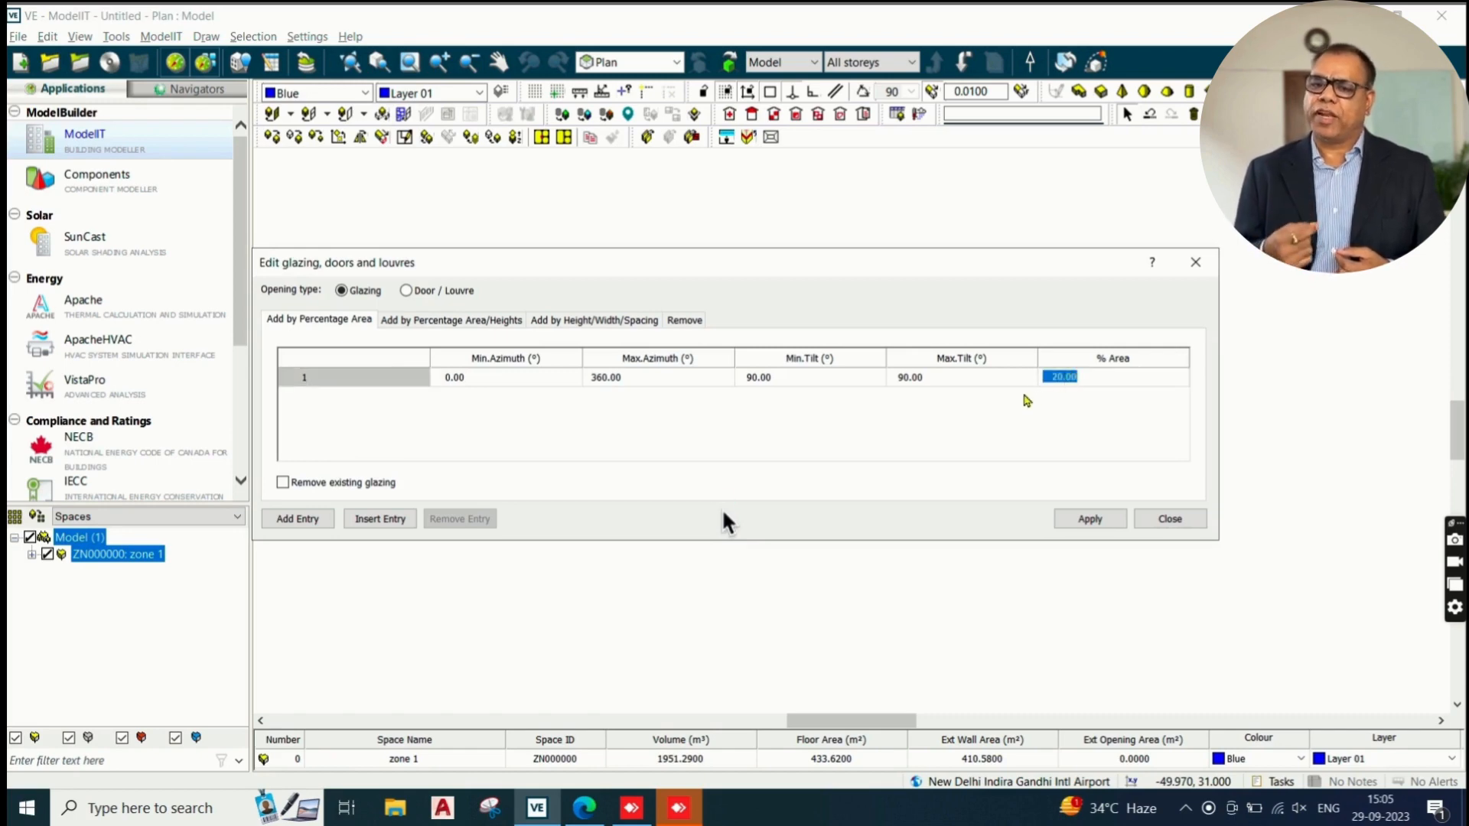
text(40)
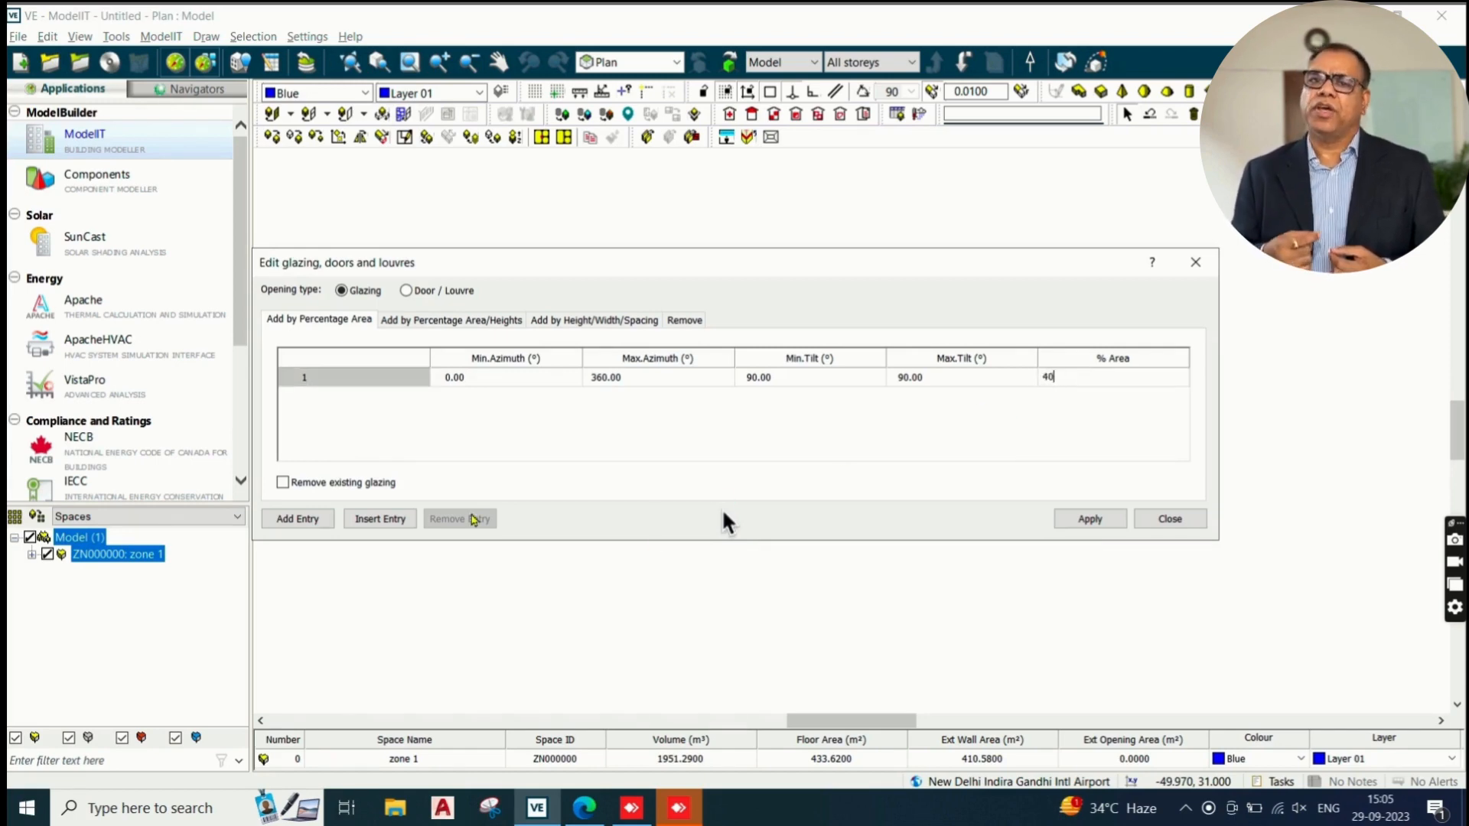
click(284, 485)
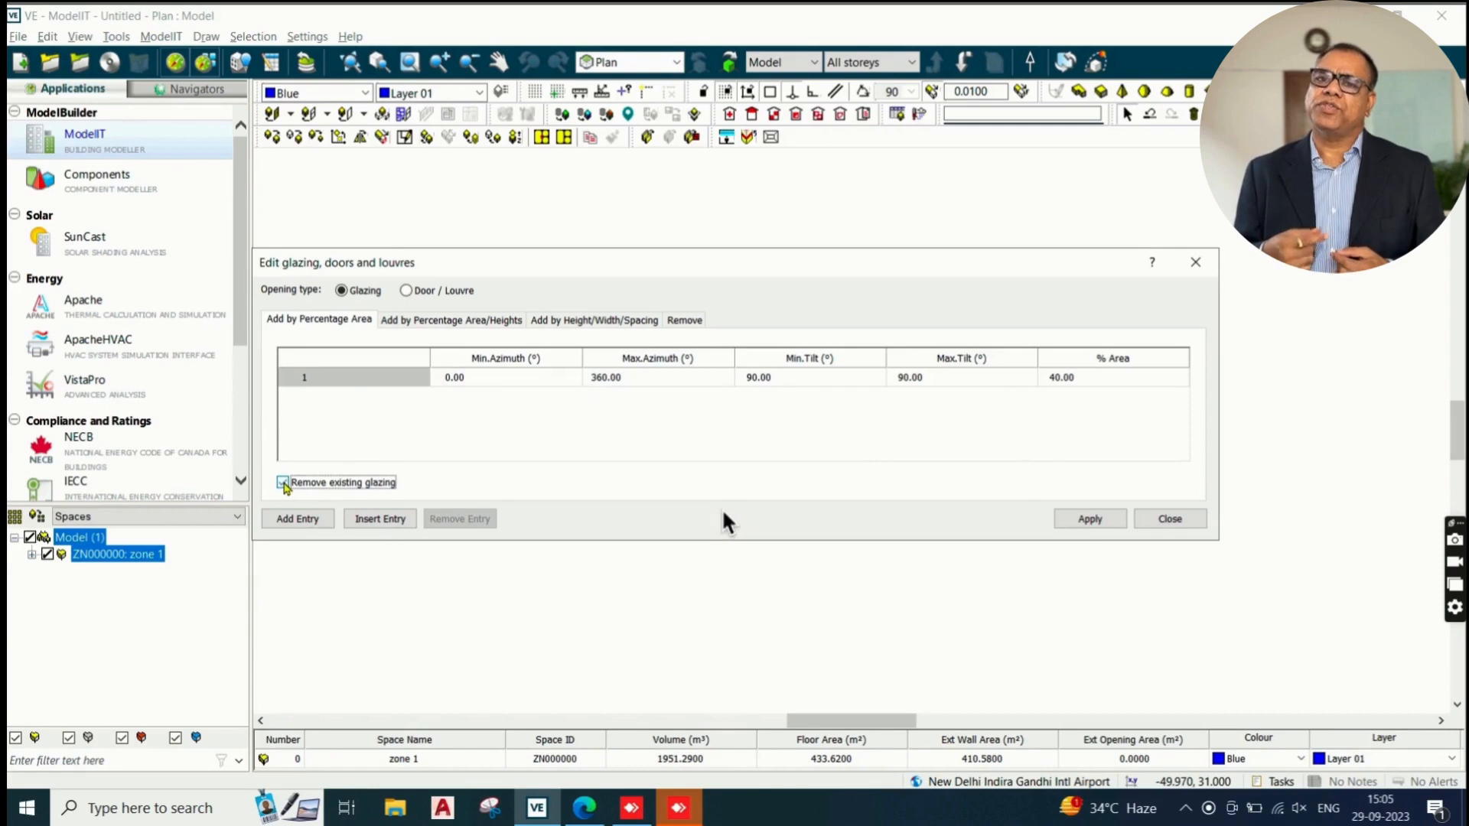
click(1090, 521)
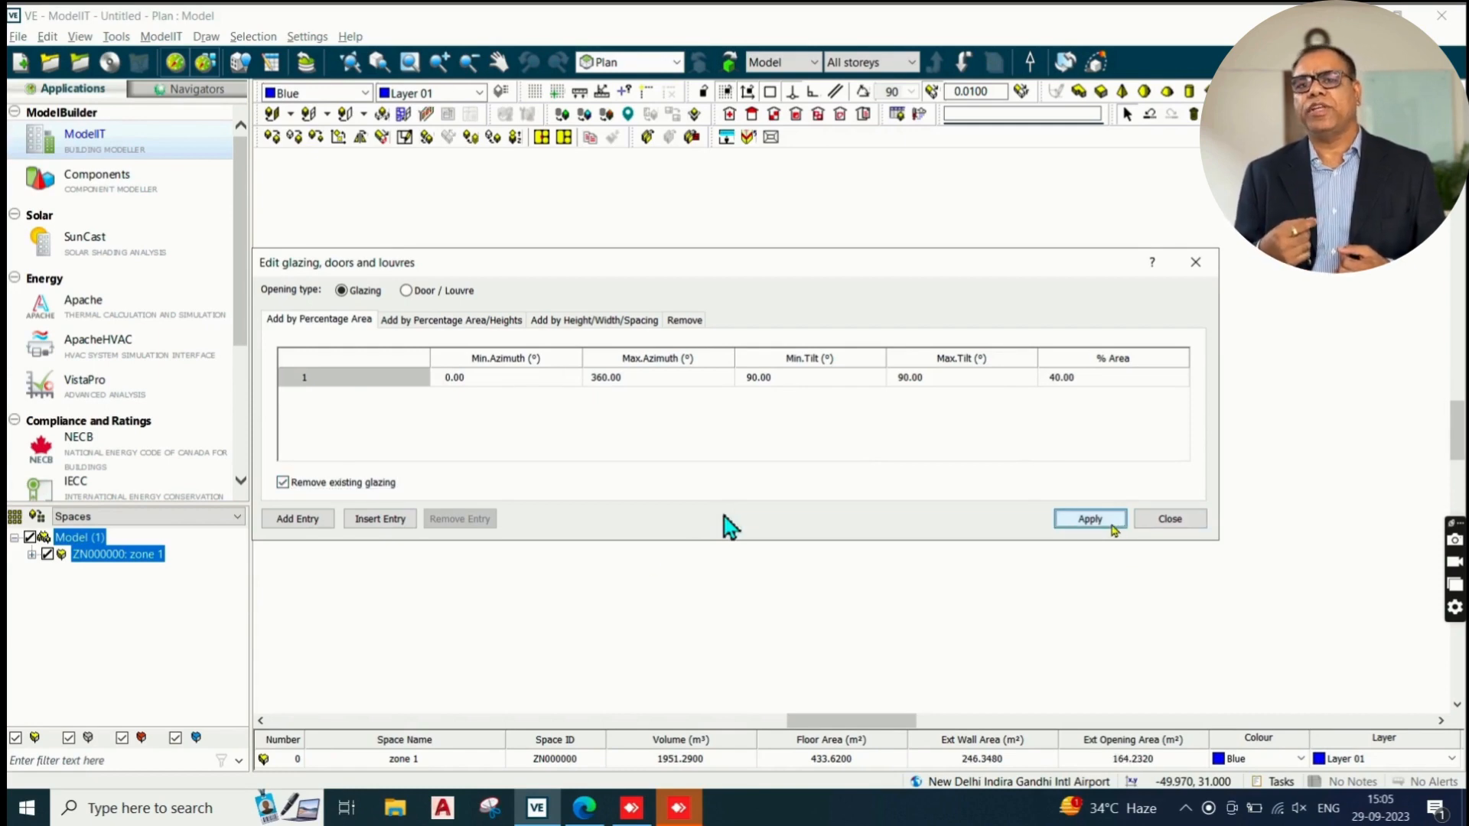
click(1169, 518)
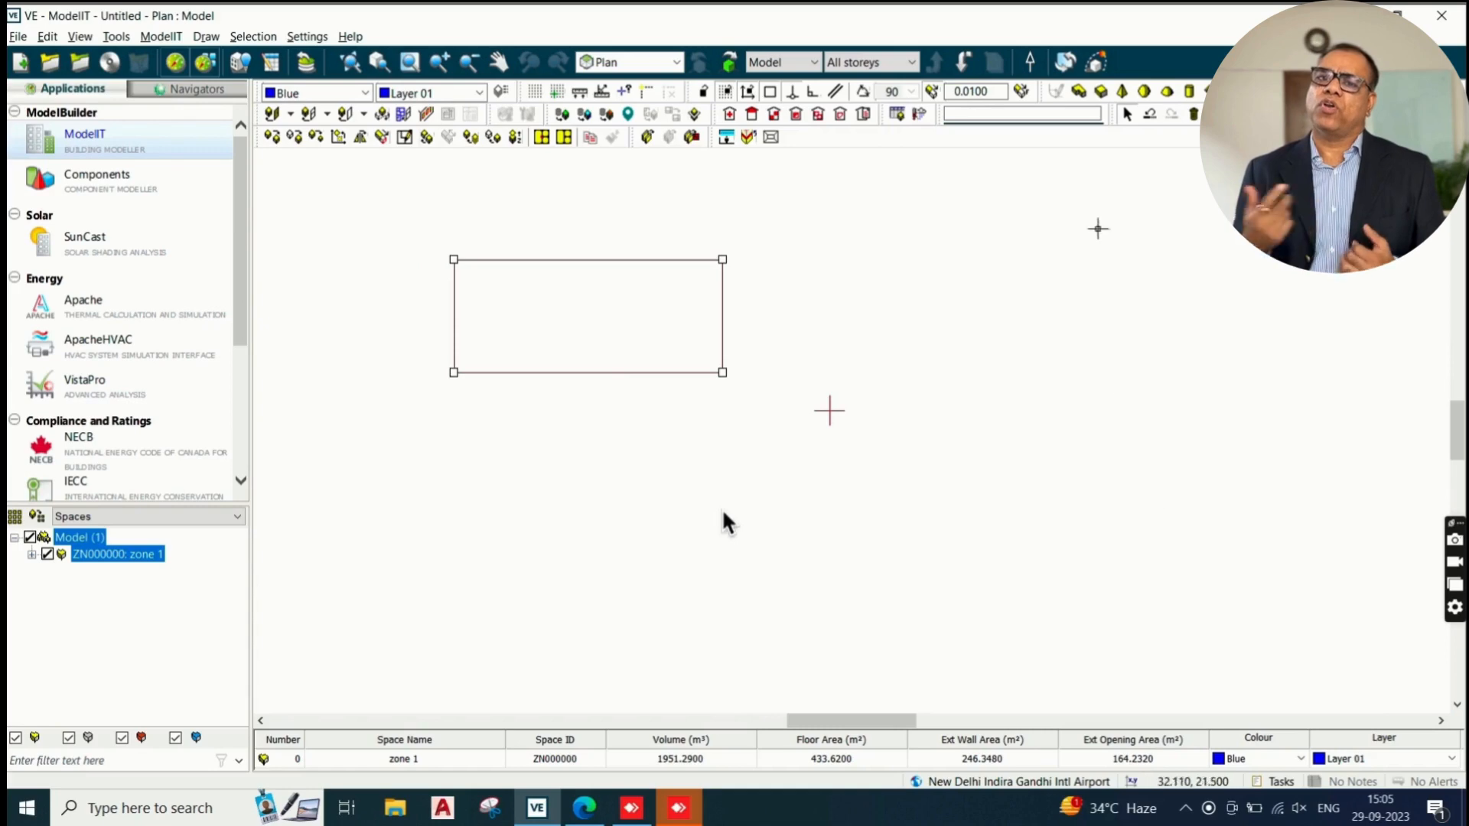
Inspect the glazing on the walls of zone 1 from several sides in the 3D model viewer.
click(1095, 62)
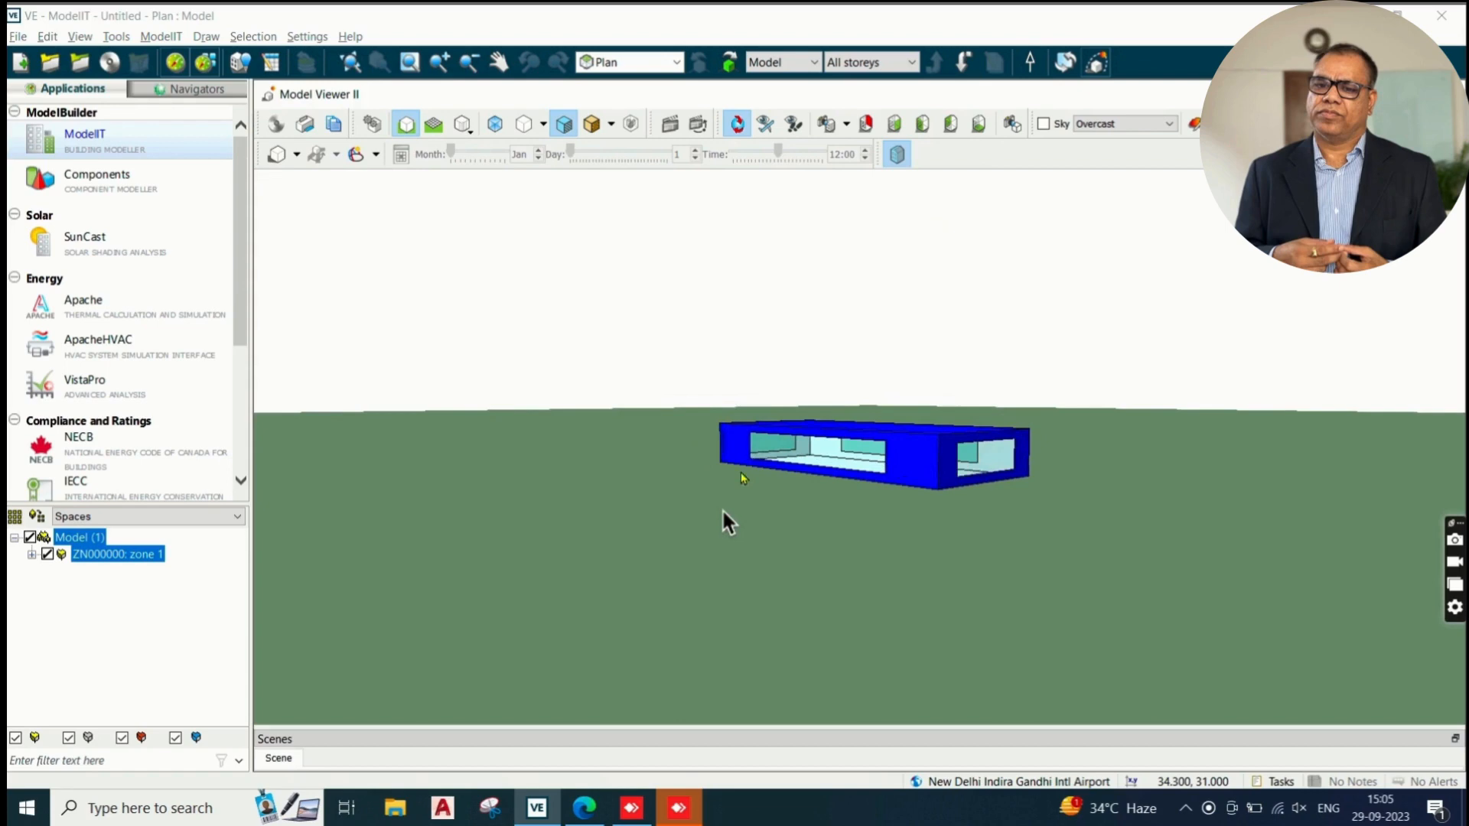
drag(740, 472, 731, 474)
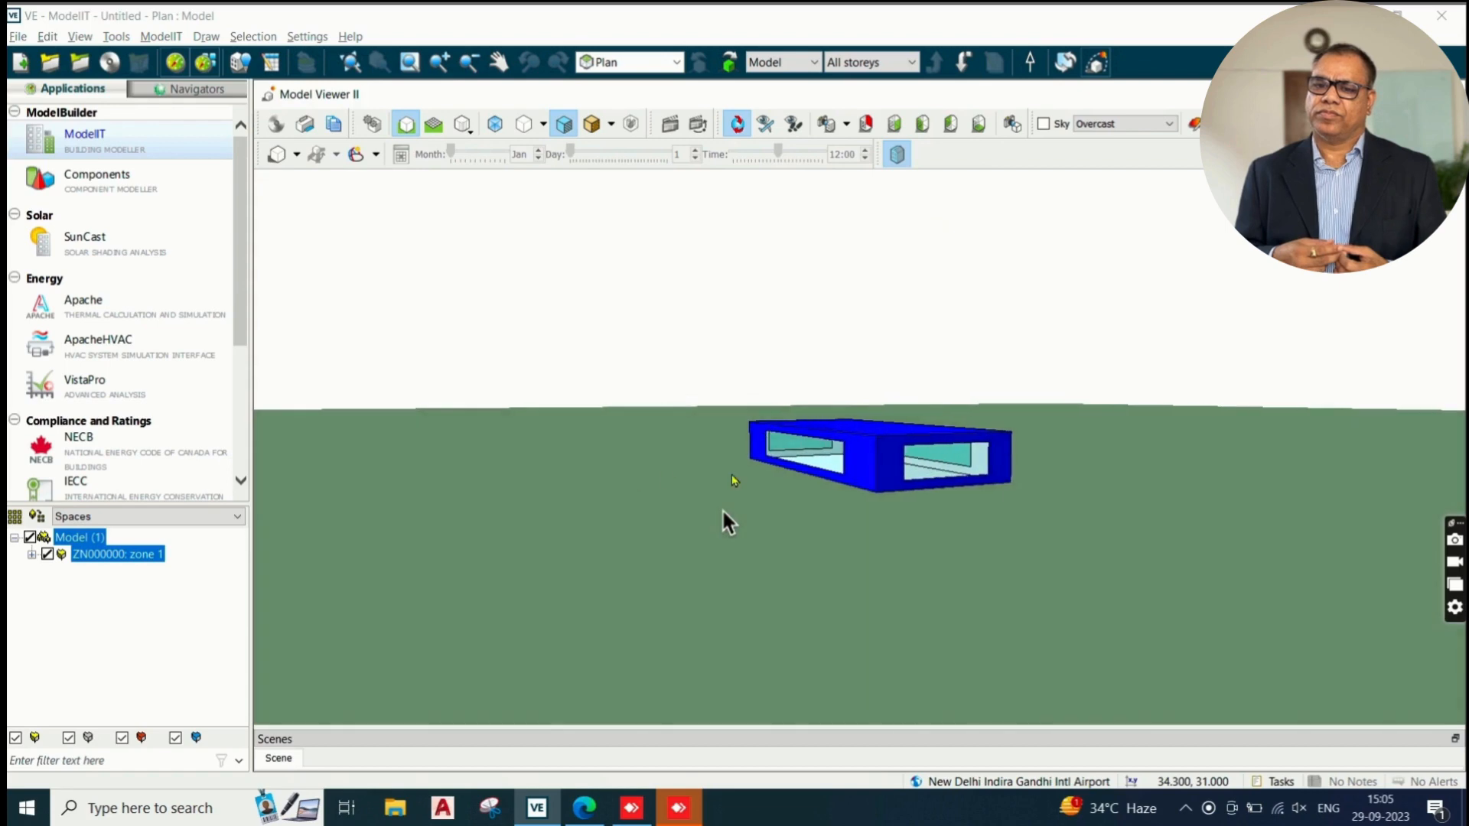
drag(968, 463, 838, 492)
scroll(727, 522, up, 2)
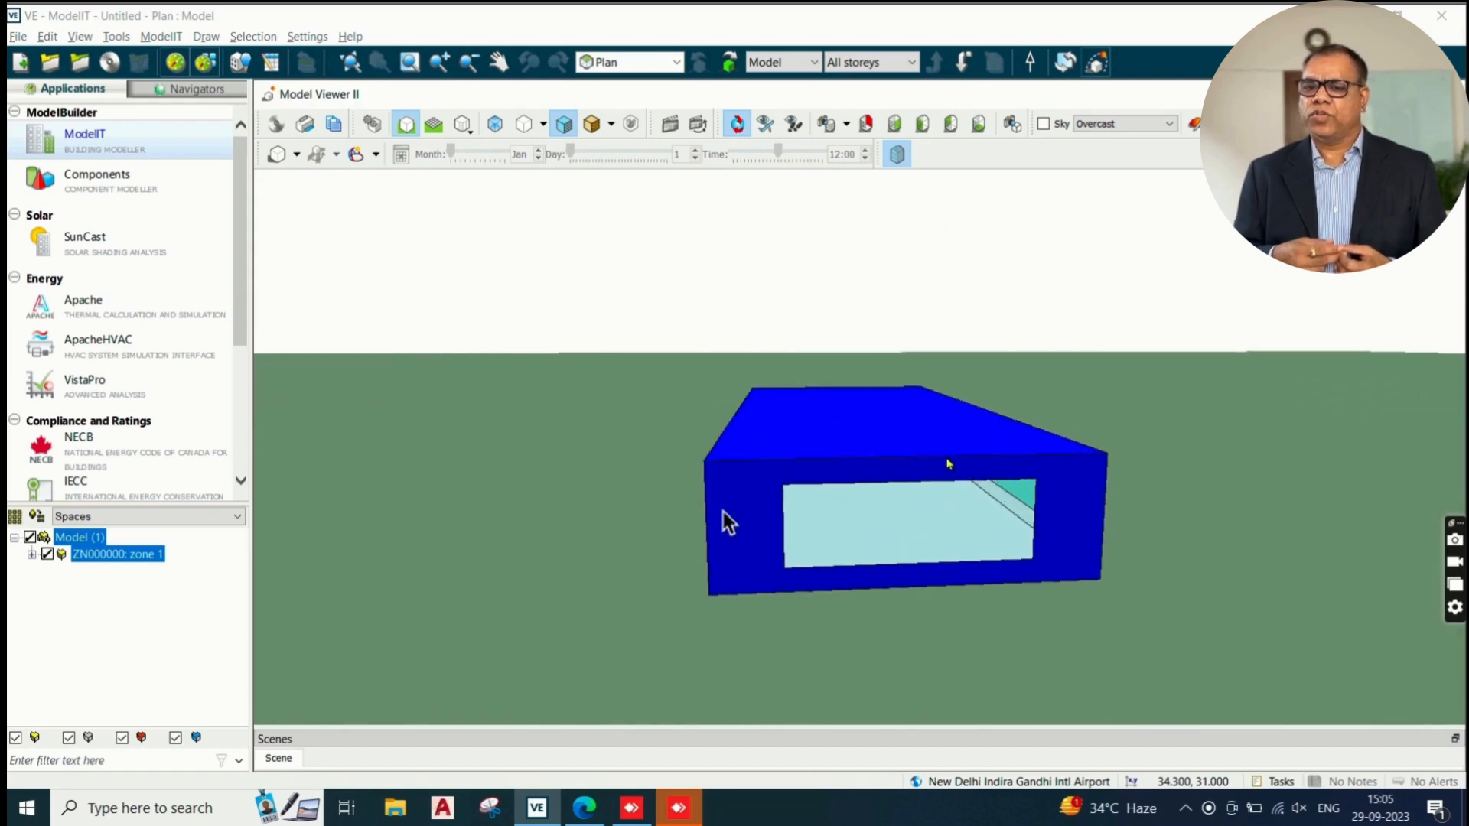
drag(1079, 554, 1023, 494)
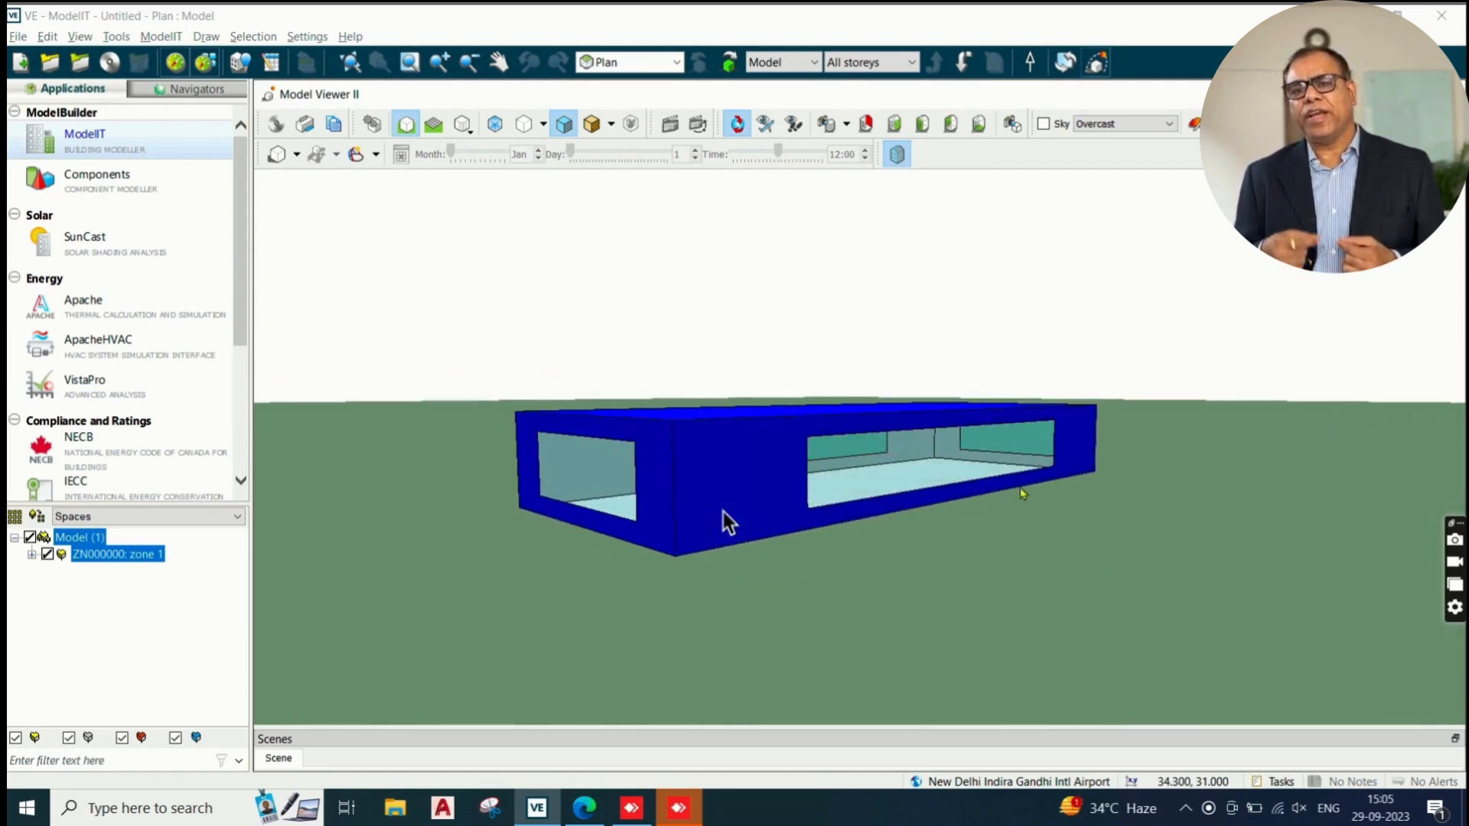
Draw four prisms of object type Local Shade as overhangs around the sides of zone 1, at a plane of 4.0 m.
drag(1166, 462, 834, 468)
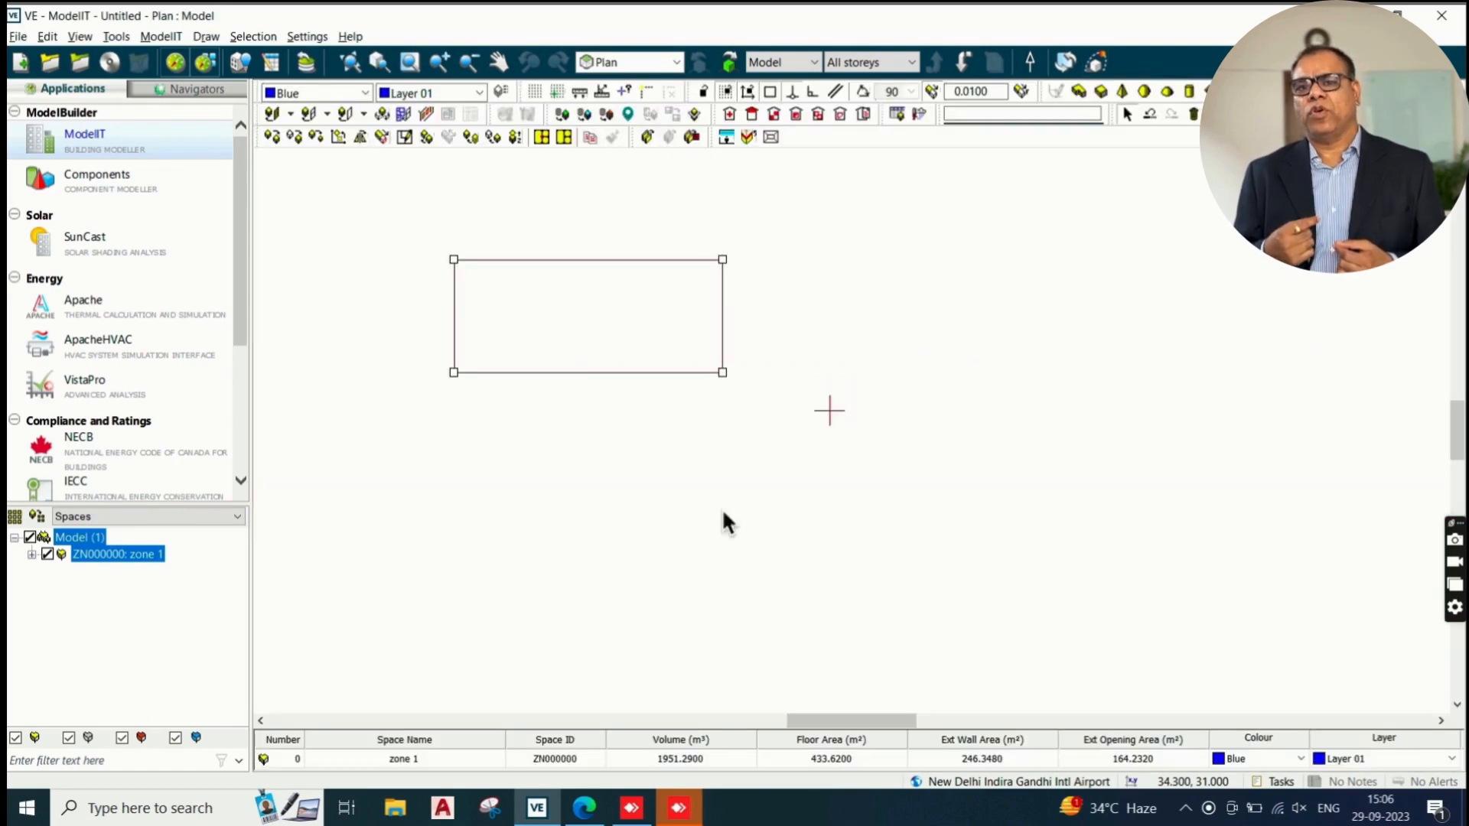
scroll(329, 255, up, 2)
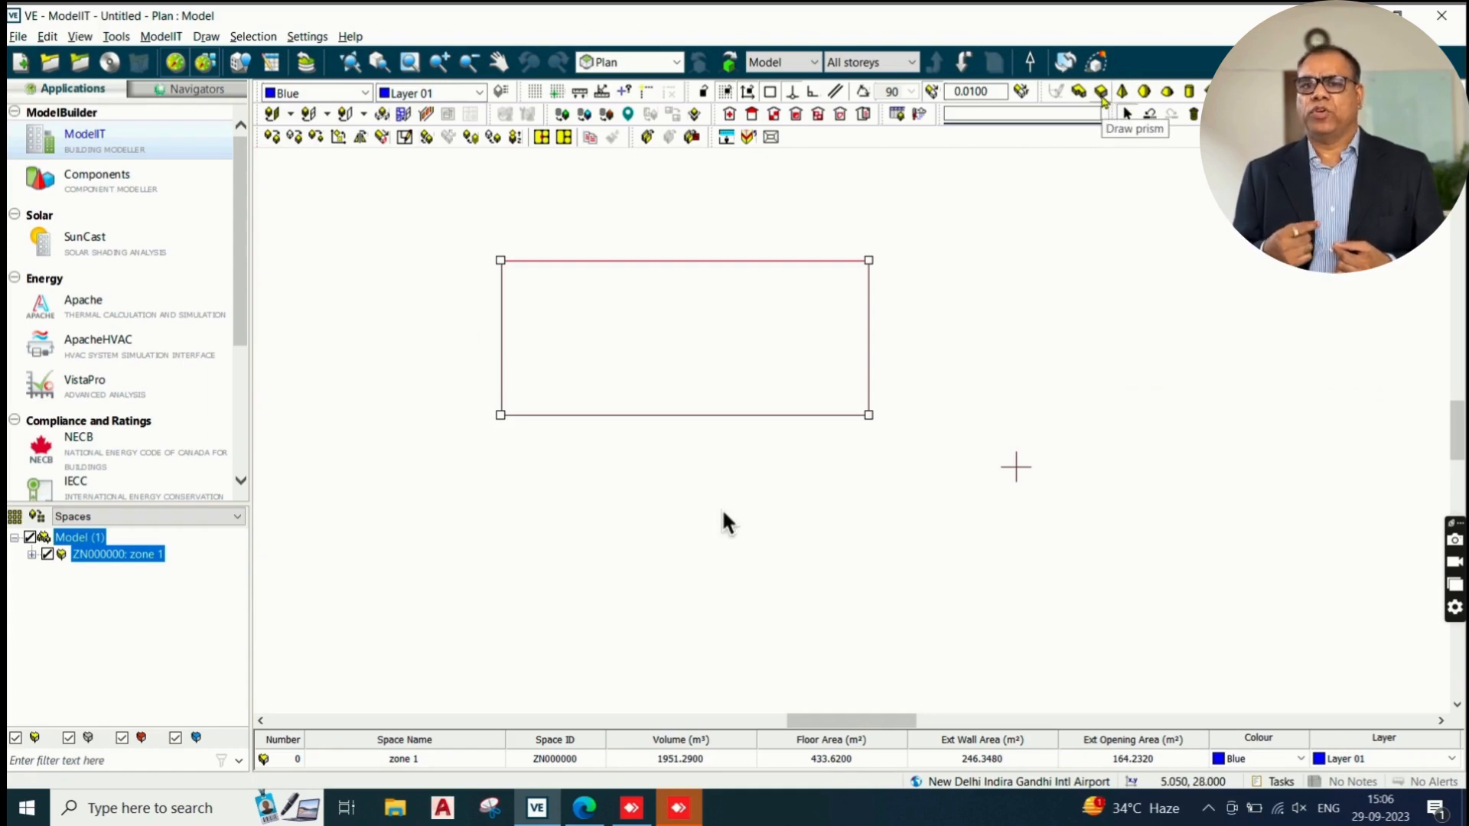
click(1102, 92)
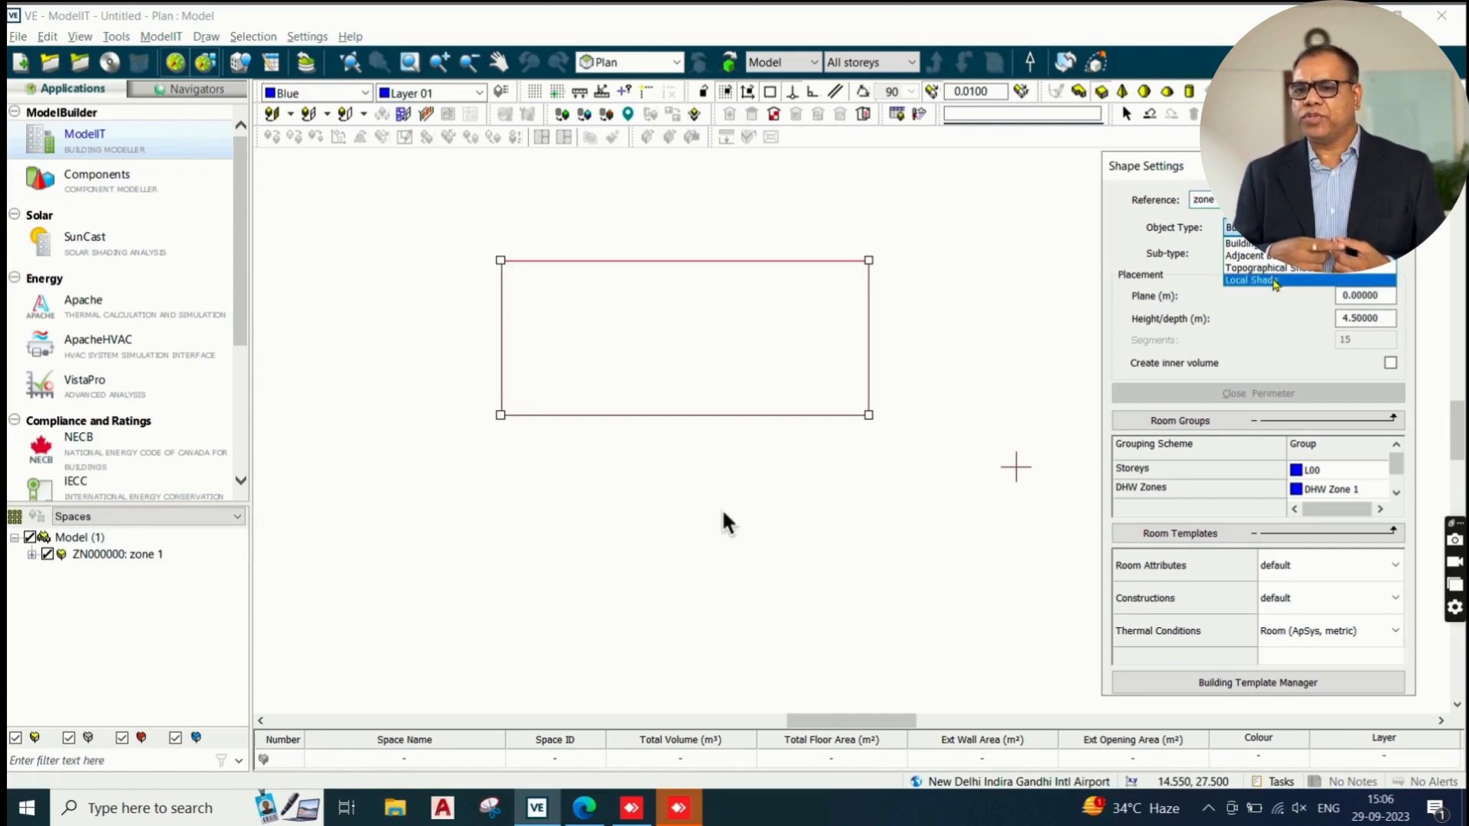
click(1274, 280)
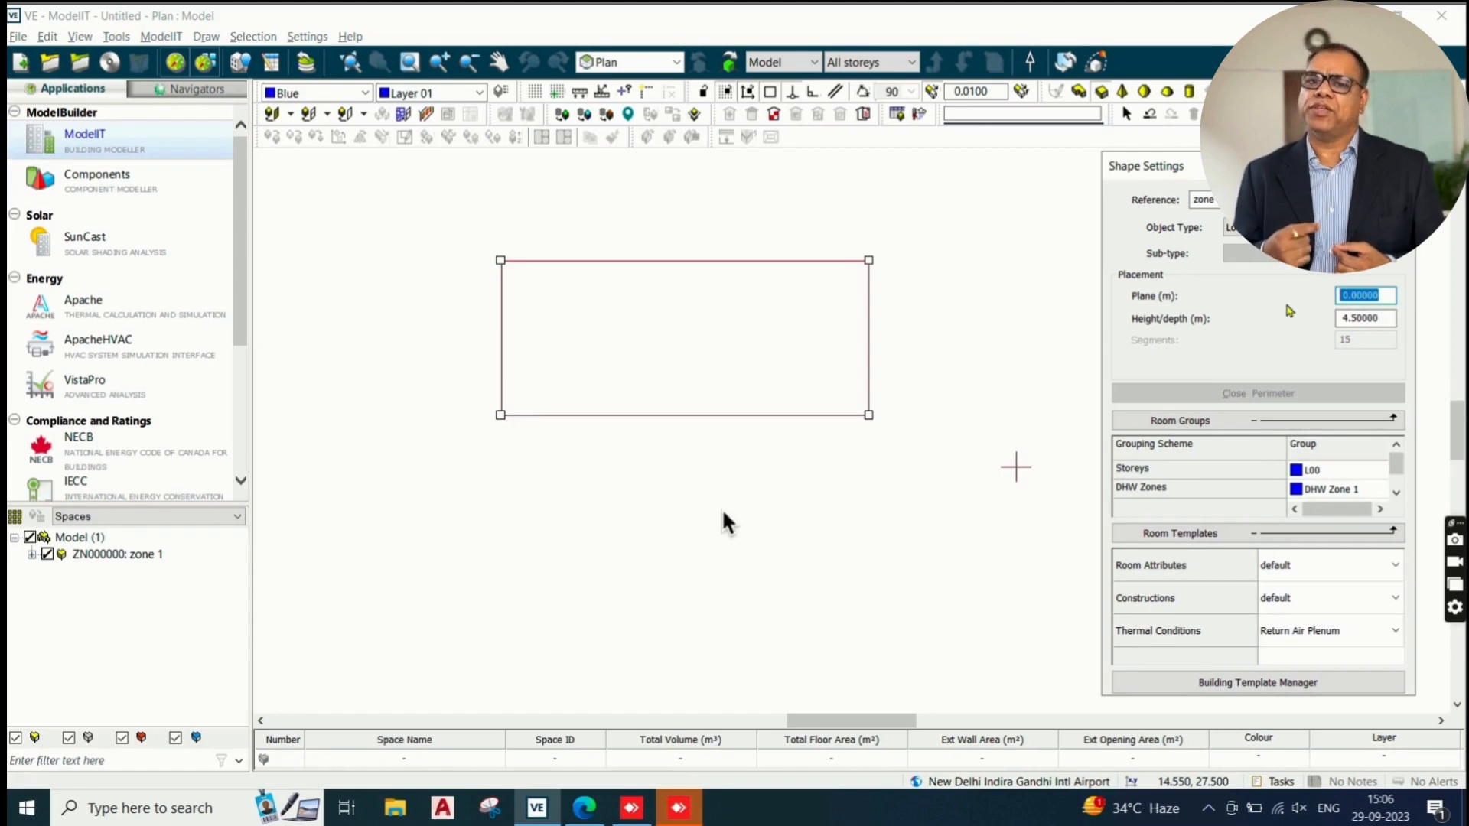
text(4.0)
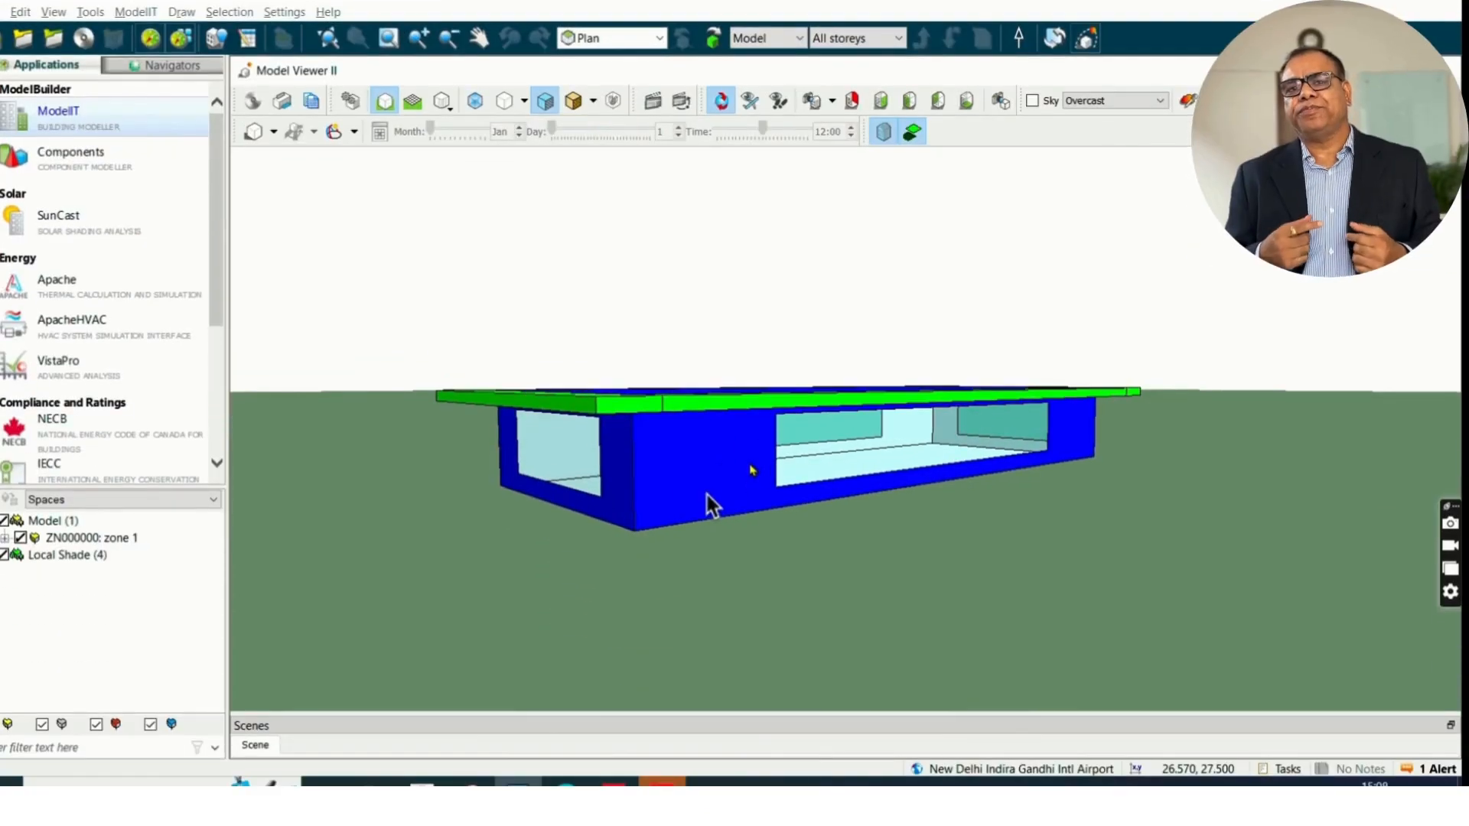
Inspect the local shades around zone 1 from several sides in the 3D model viewer.
drag(688, 473, 602, 449)
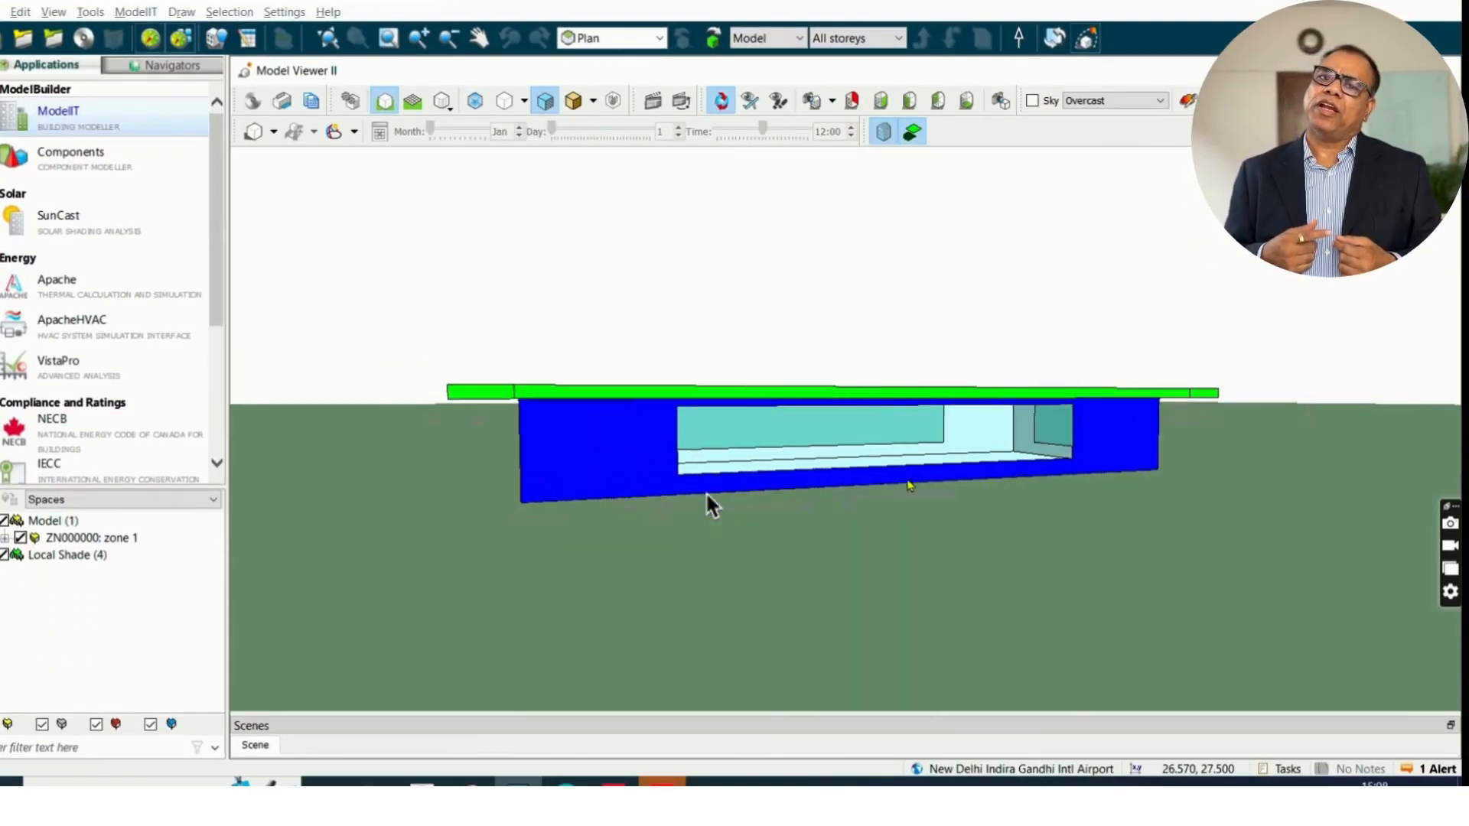
drag(1183, 500, 760, 505)
drag(1204, 441, 892, 361)
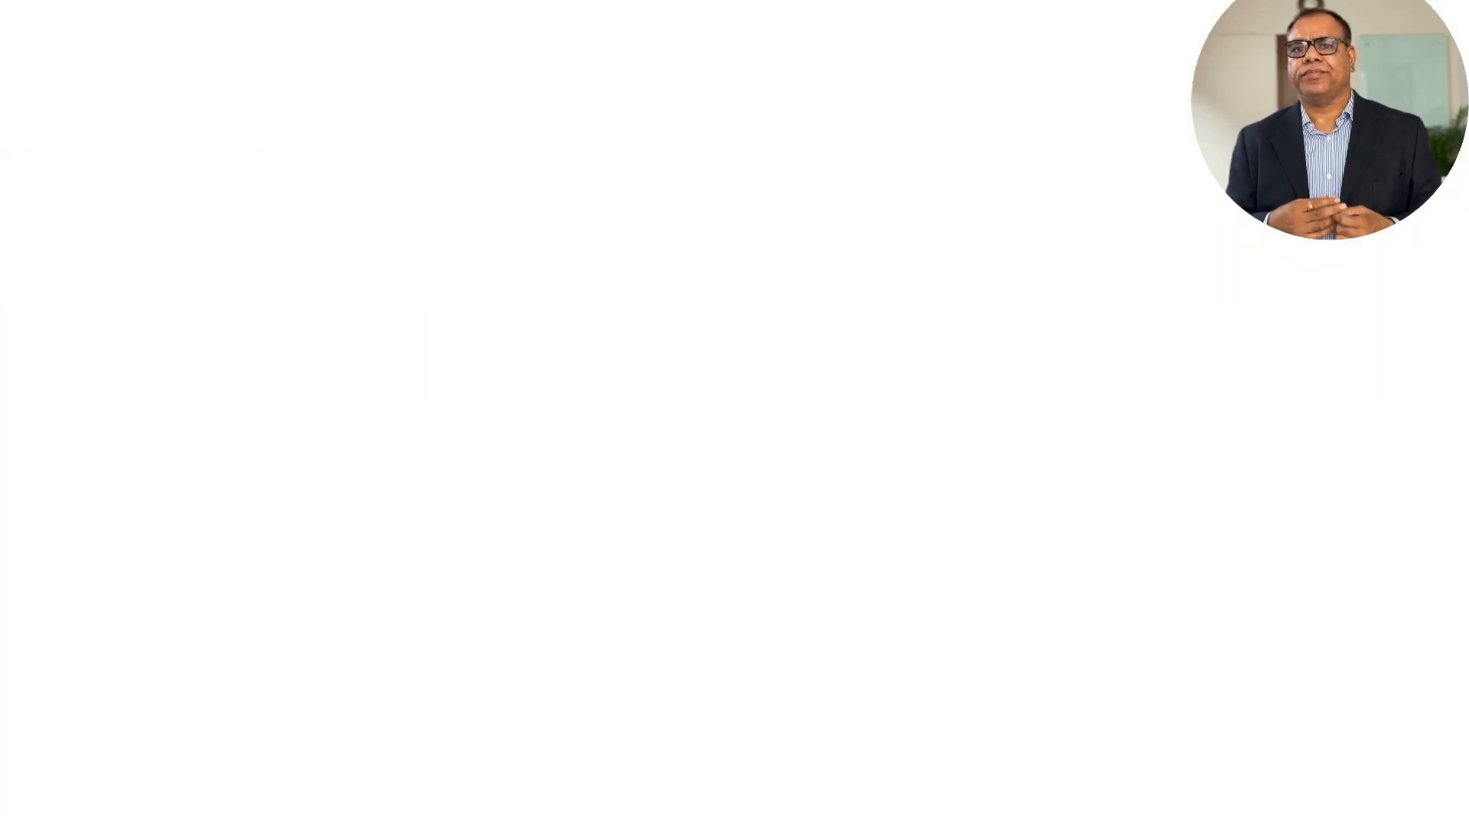
scroll(419, 148, up, 3)
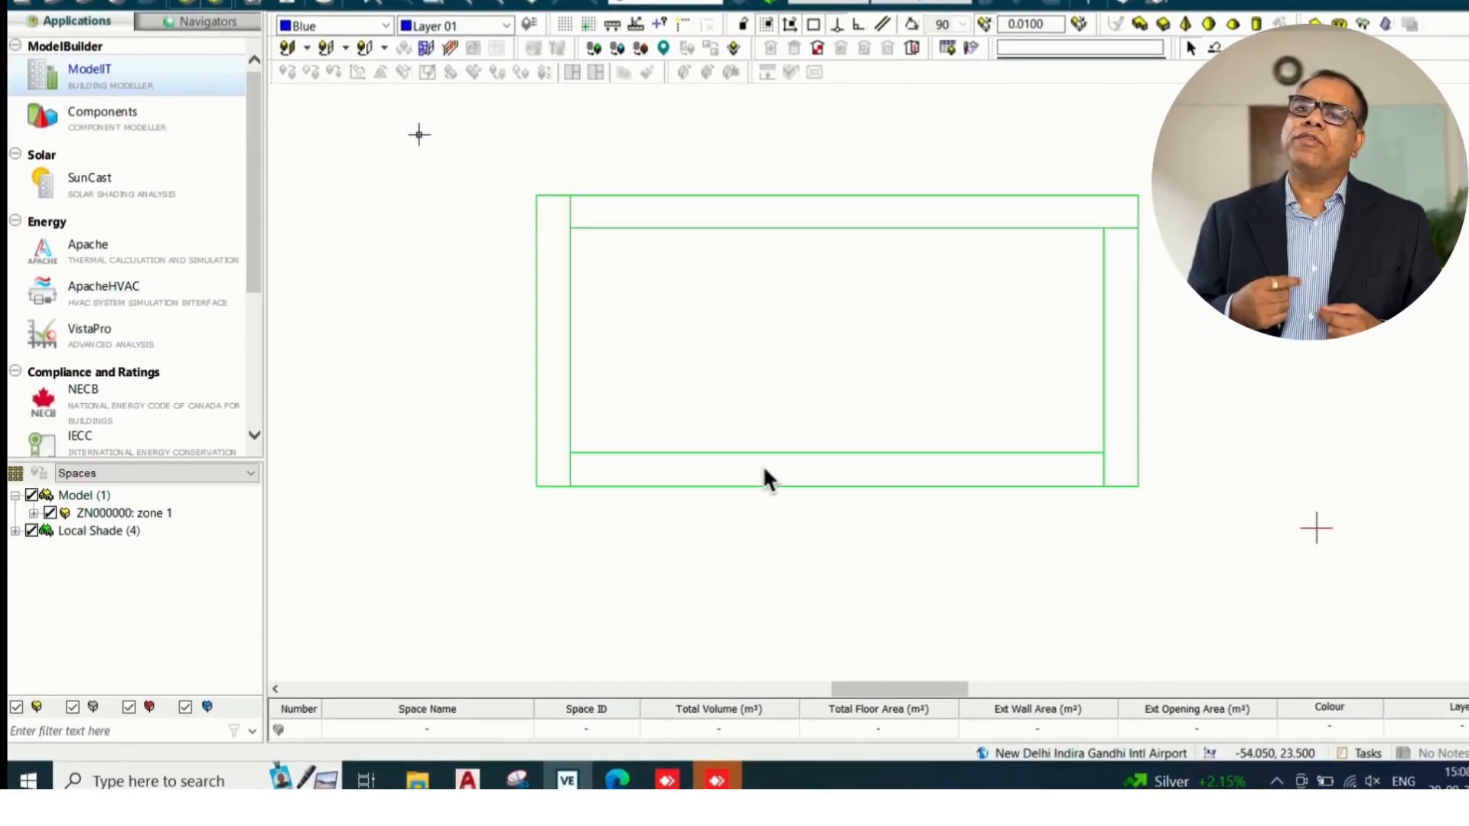
click(764, 468)
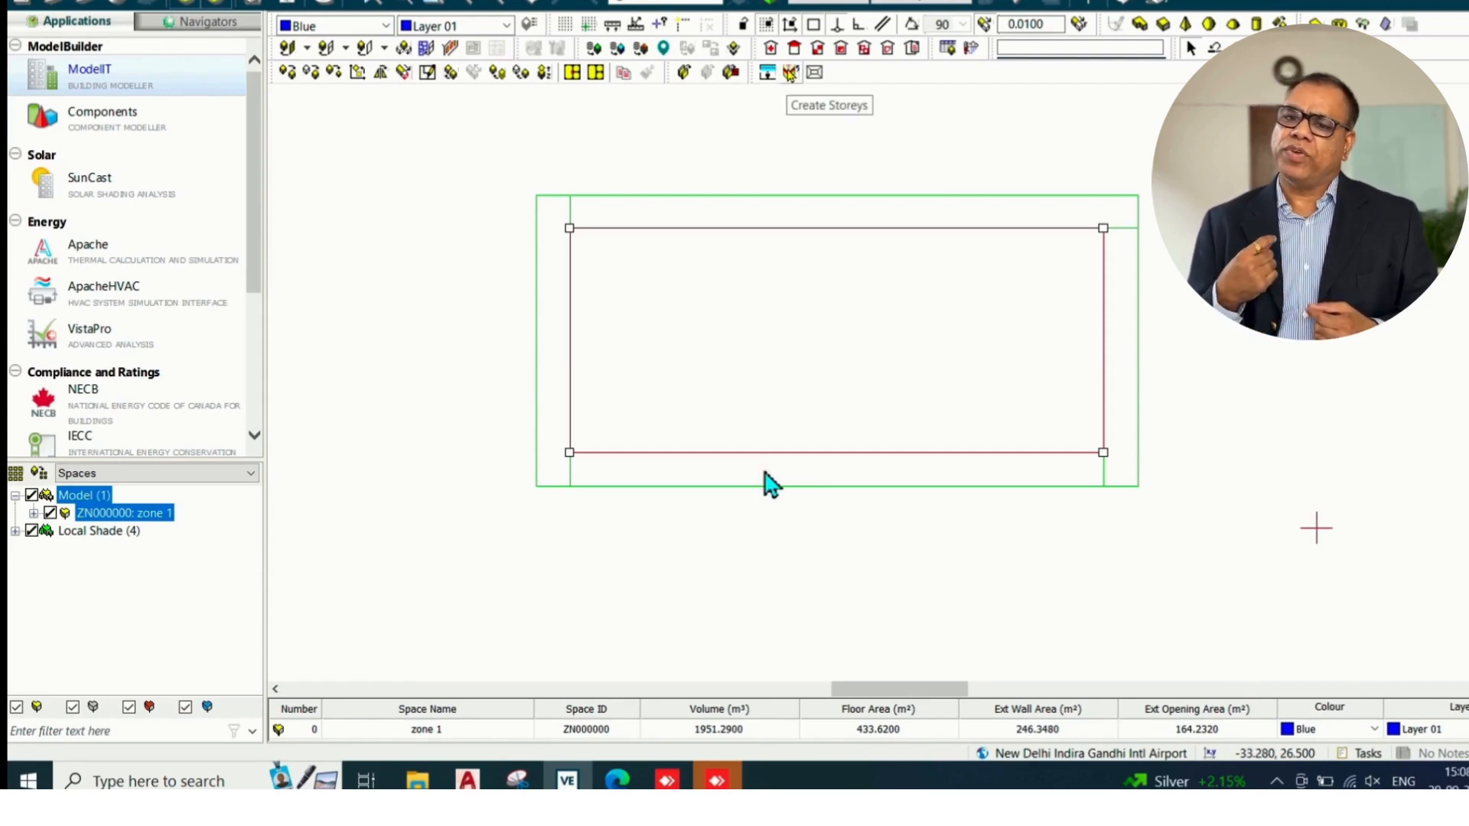
click(791, 72)
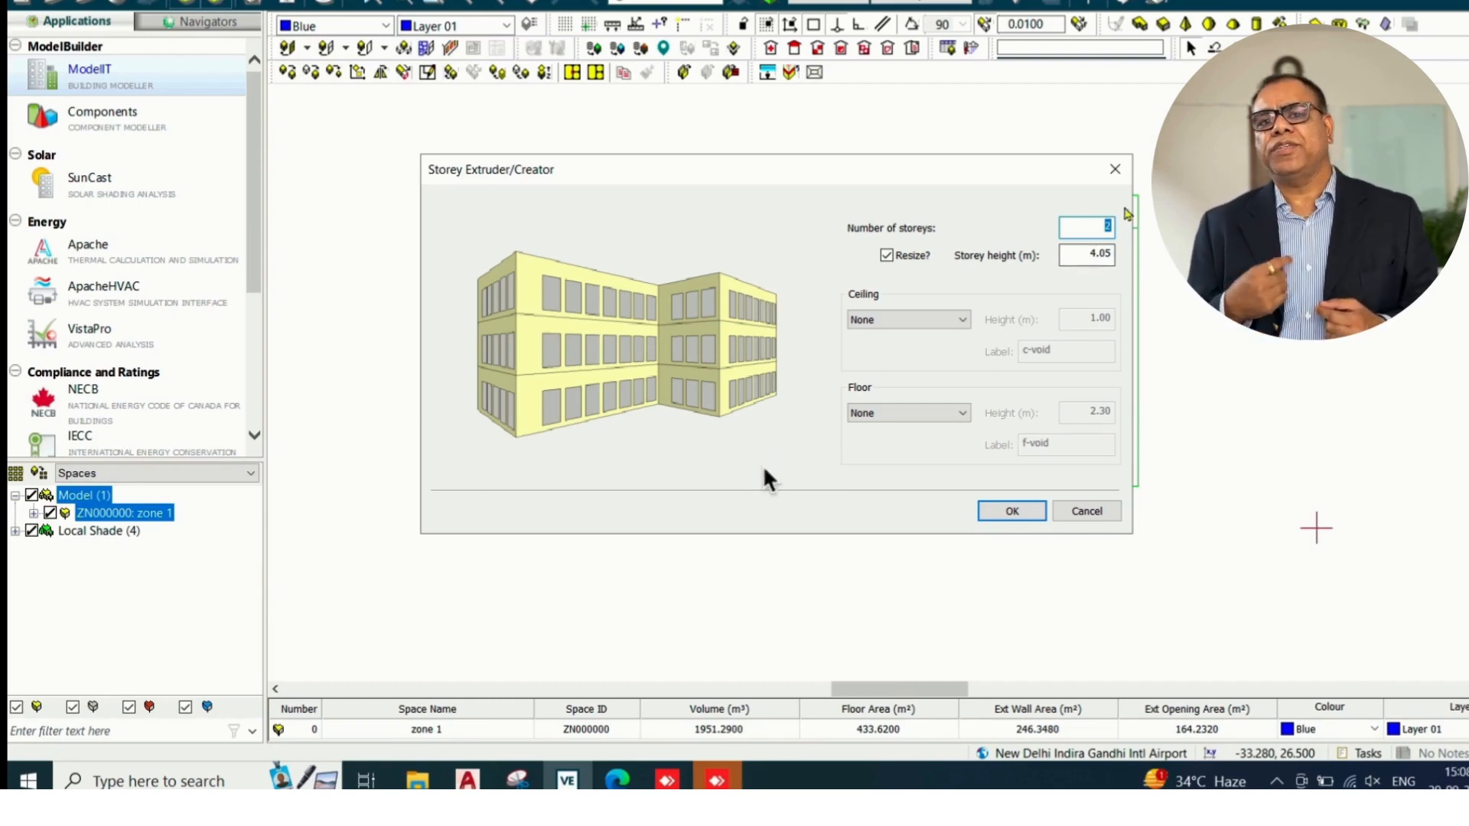
click(1114, 169)
key(Escape)
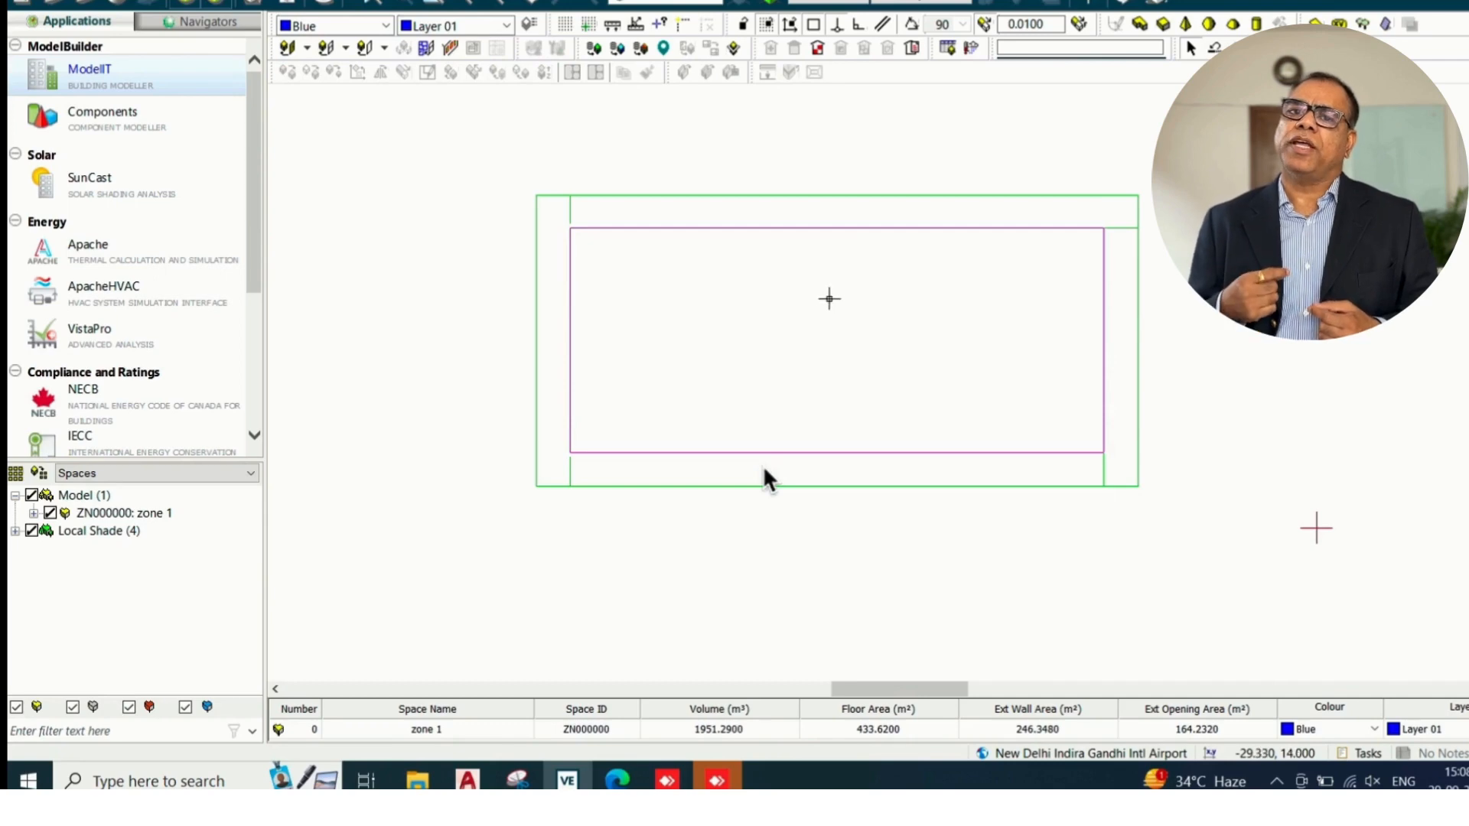
Extrude zone 1 into a six-storey building with Create Storeys, using a storey height of 4.05 m with resizing enabled.
click(1254, 366)
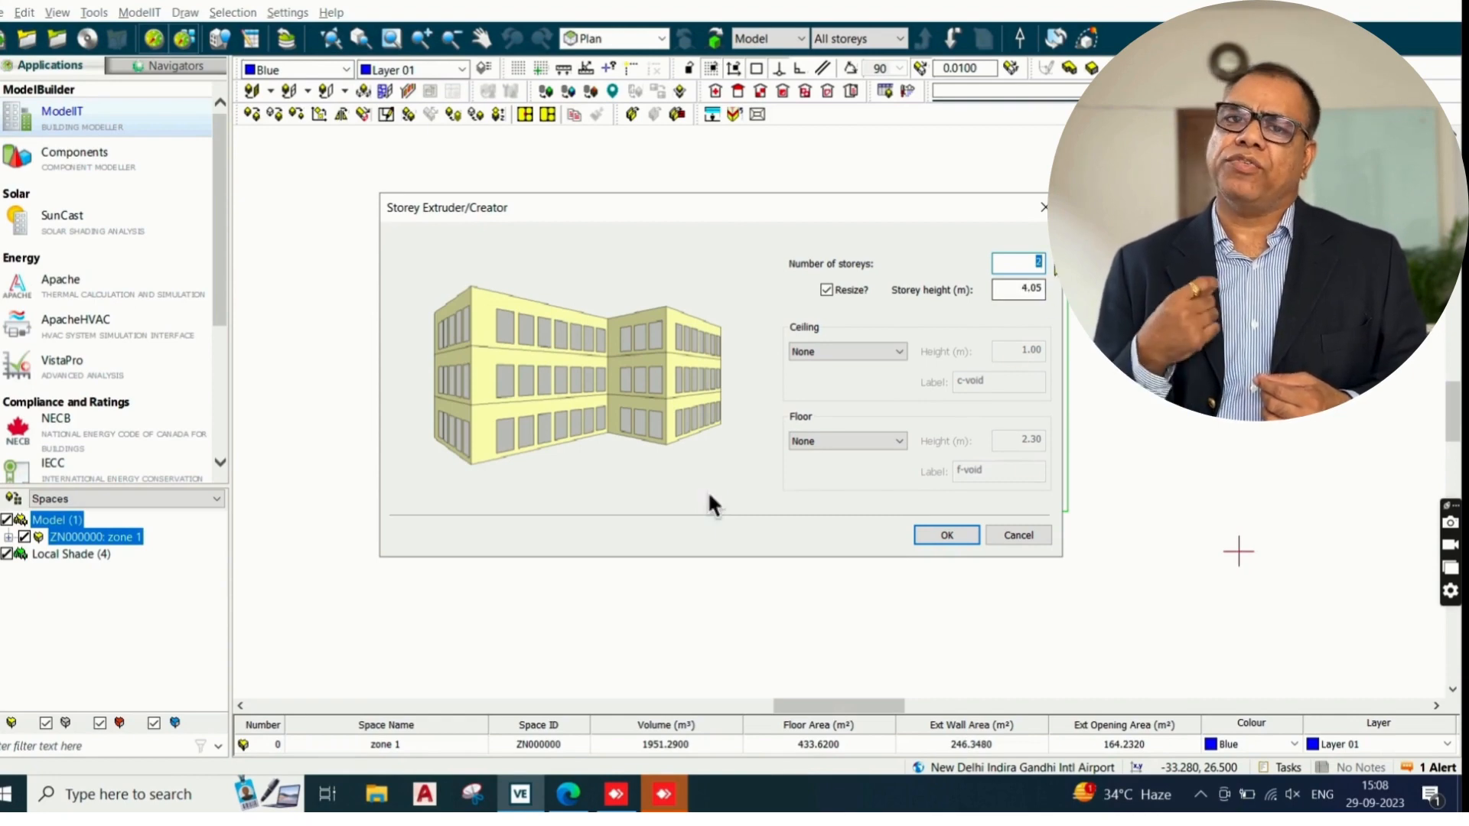
key(Return)
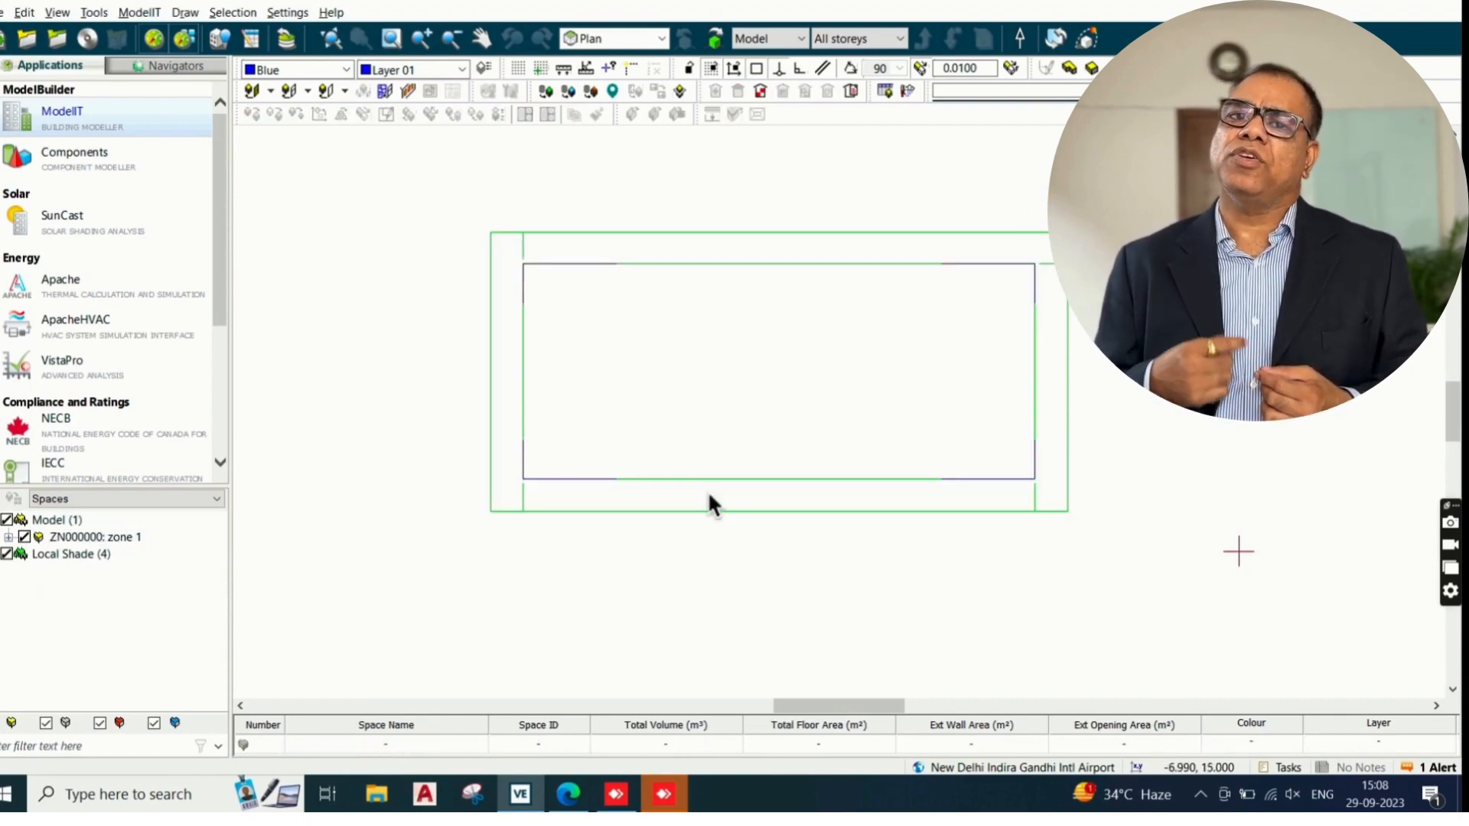
click(850, 348)
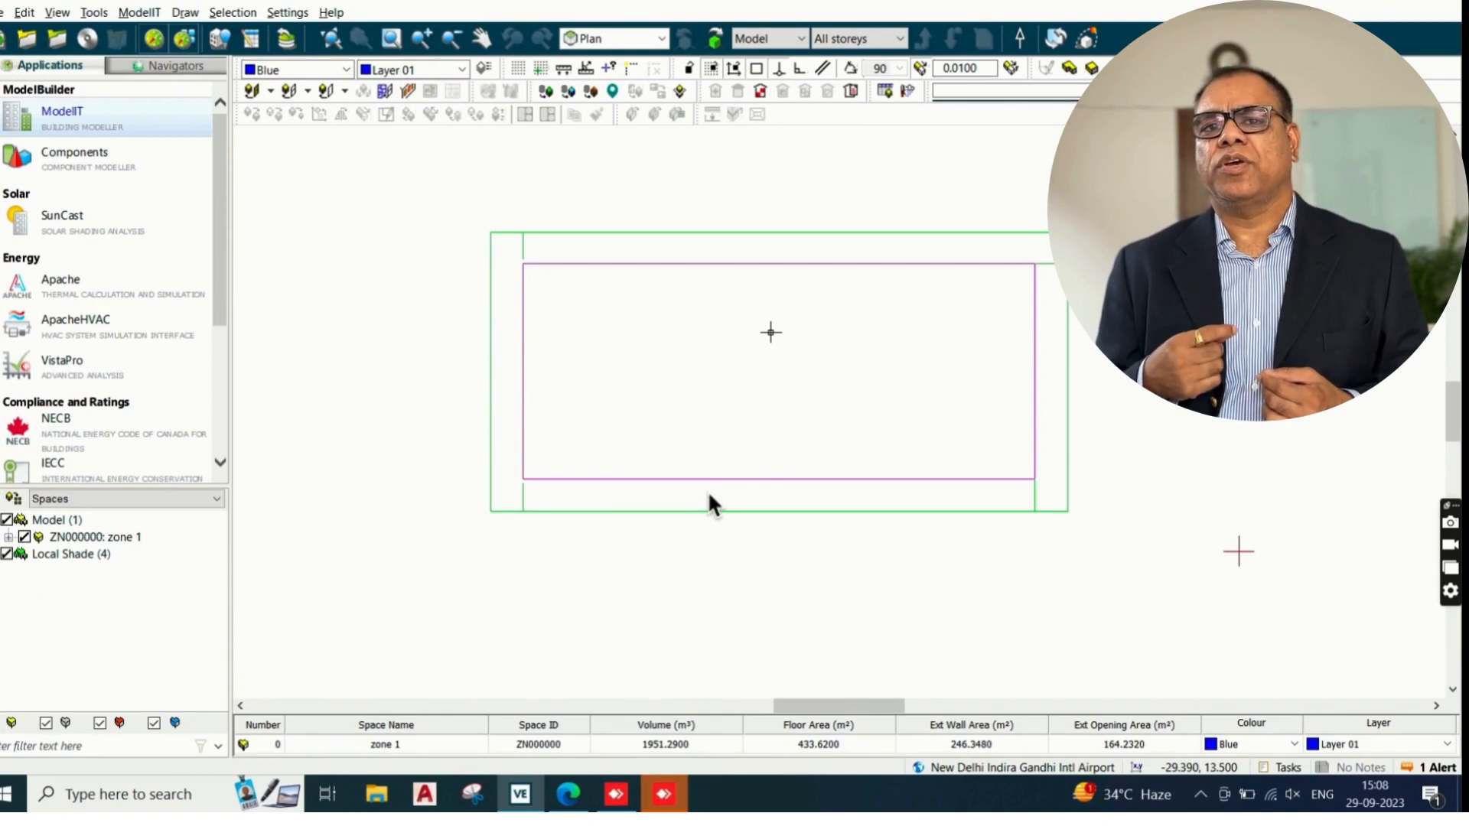
key(Escape)
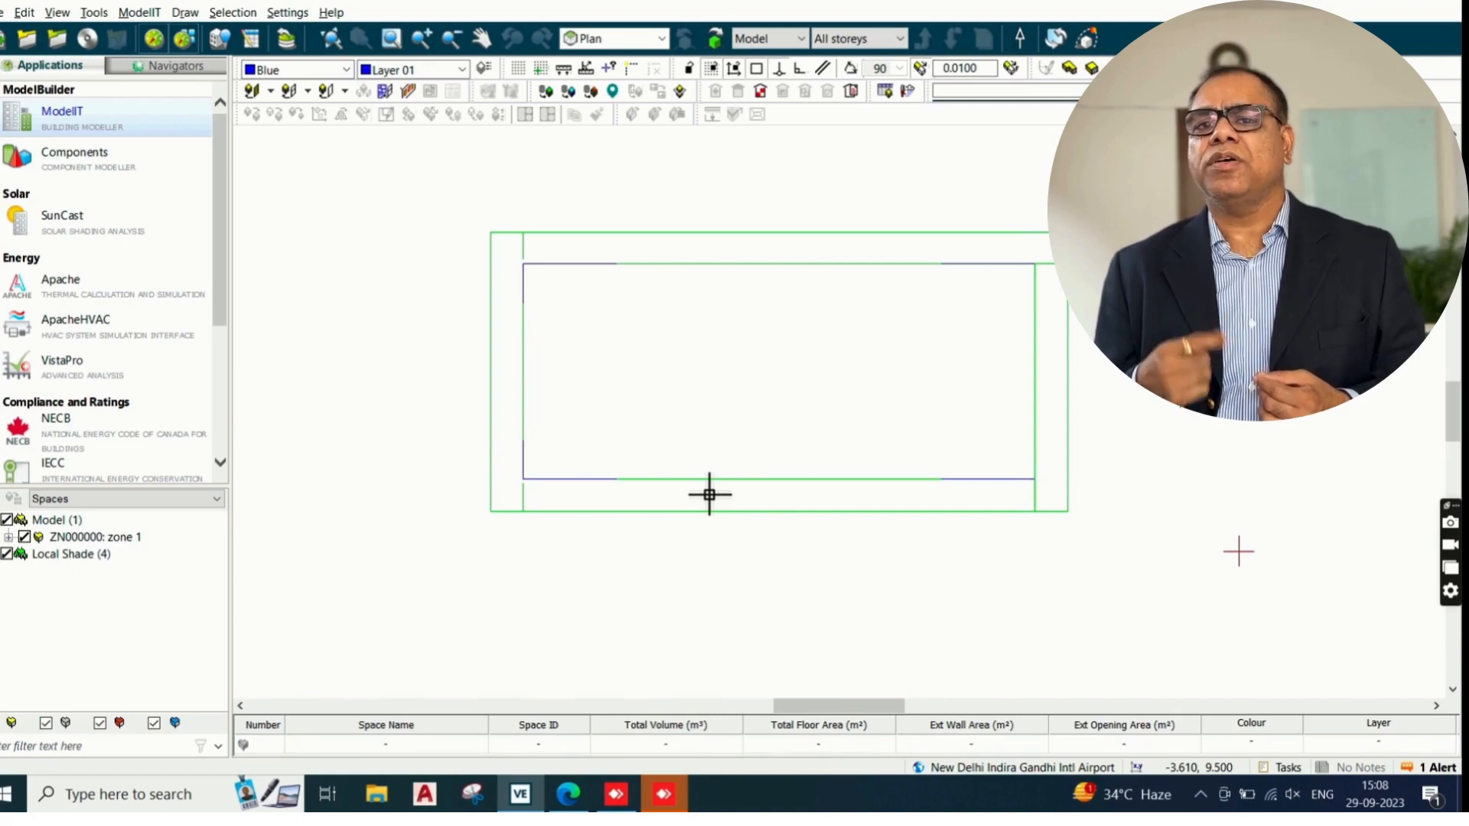
click(709, 494)
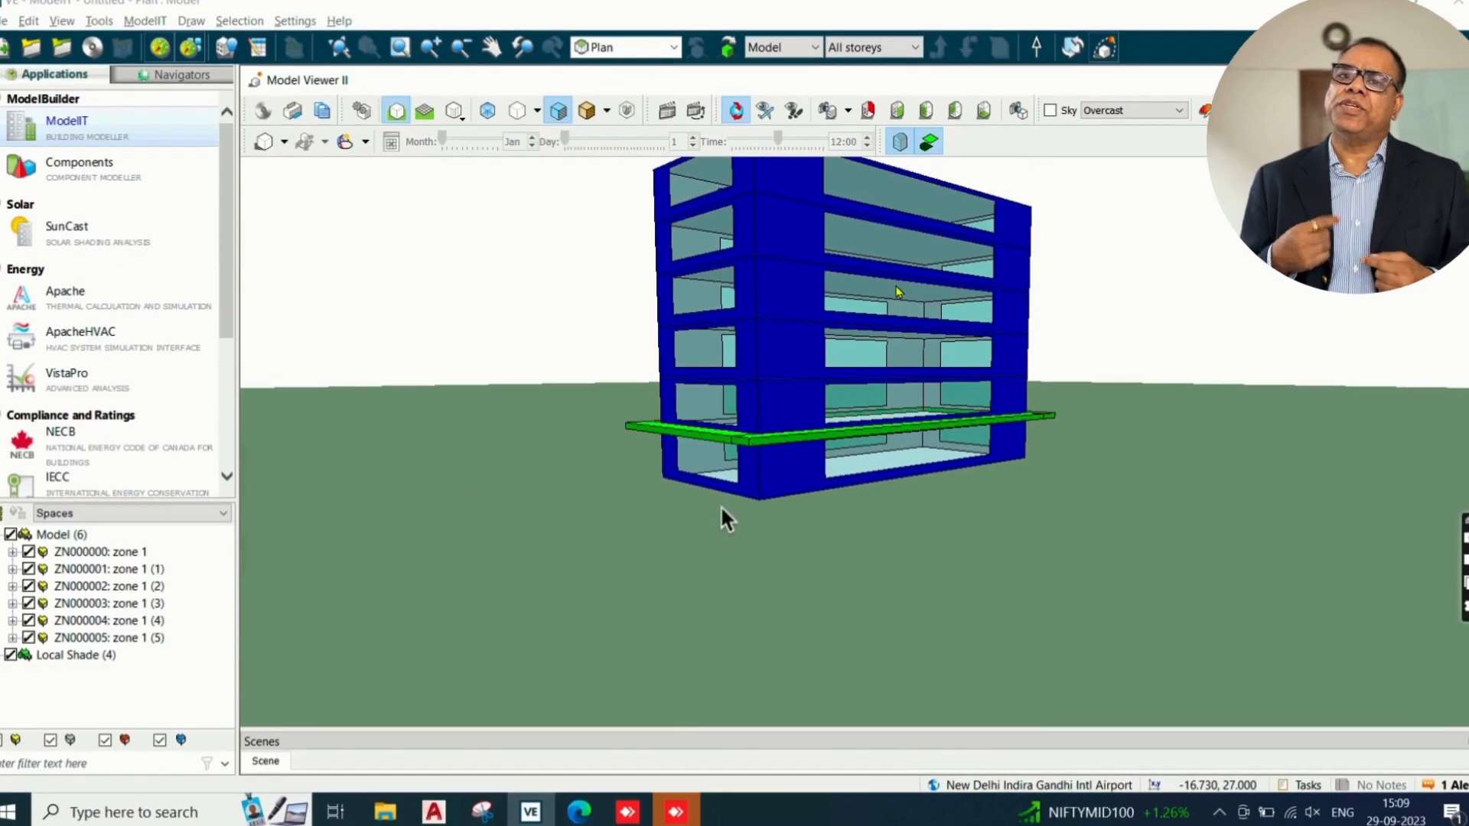
Examine the stacked storeys and the shade ring around the building in the 3D model viewer.
scroll(898, 292, down, 3)
middle_drag(923, 249, 802, 545)
scroll(927, 274, up, 4)
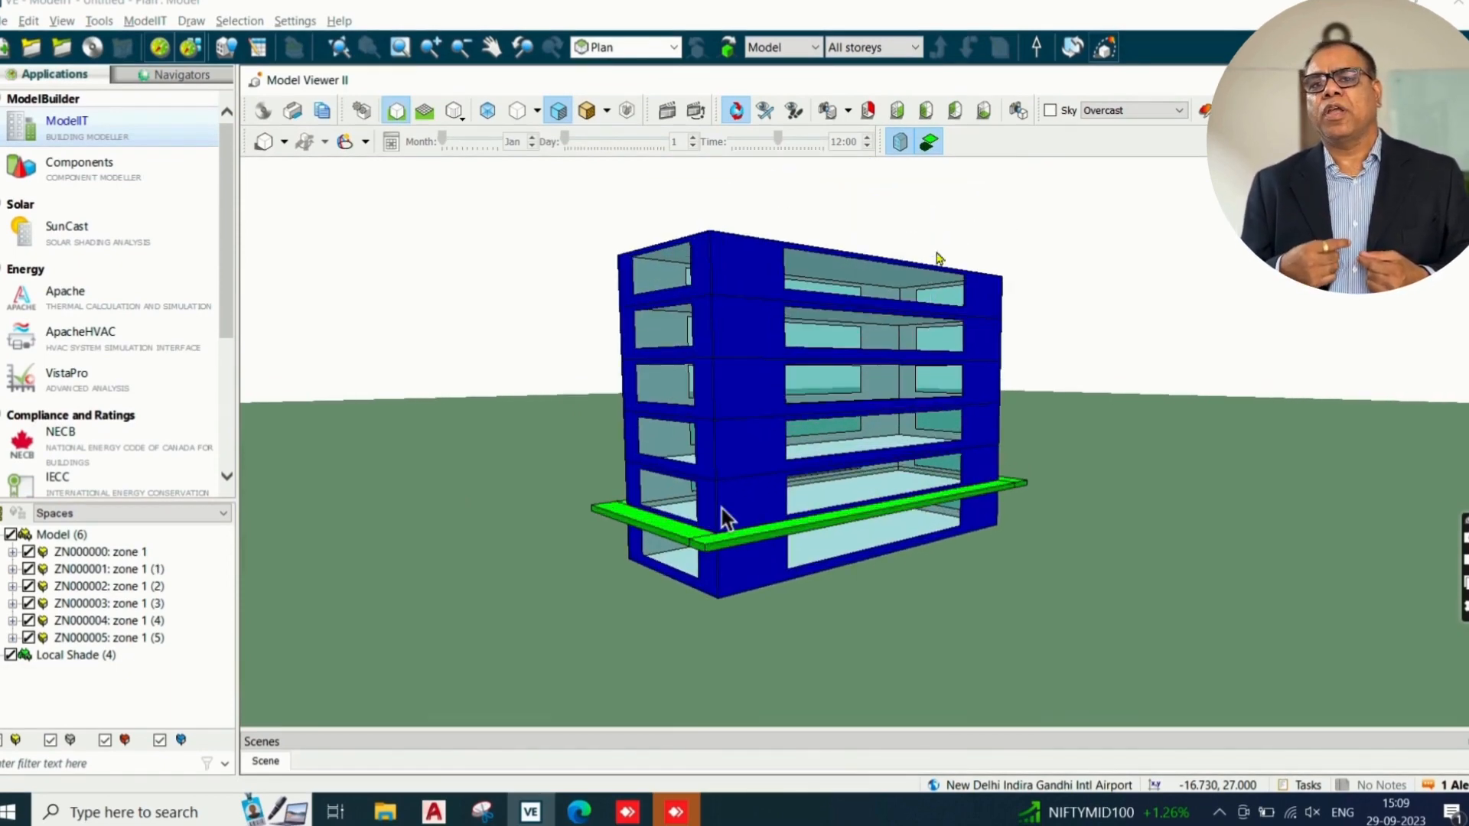
scroll(939, 258, up, 2)
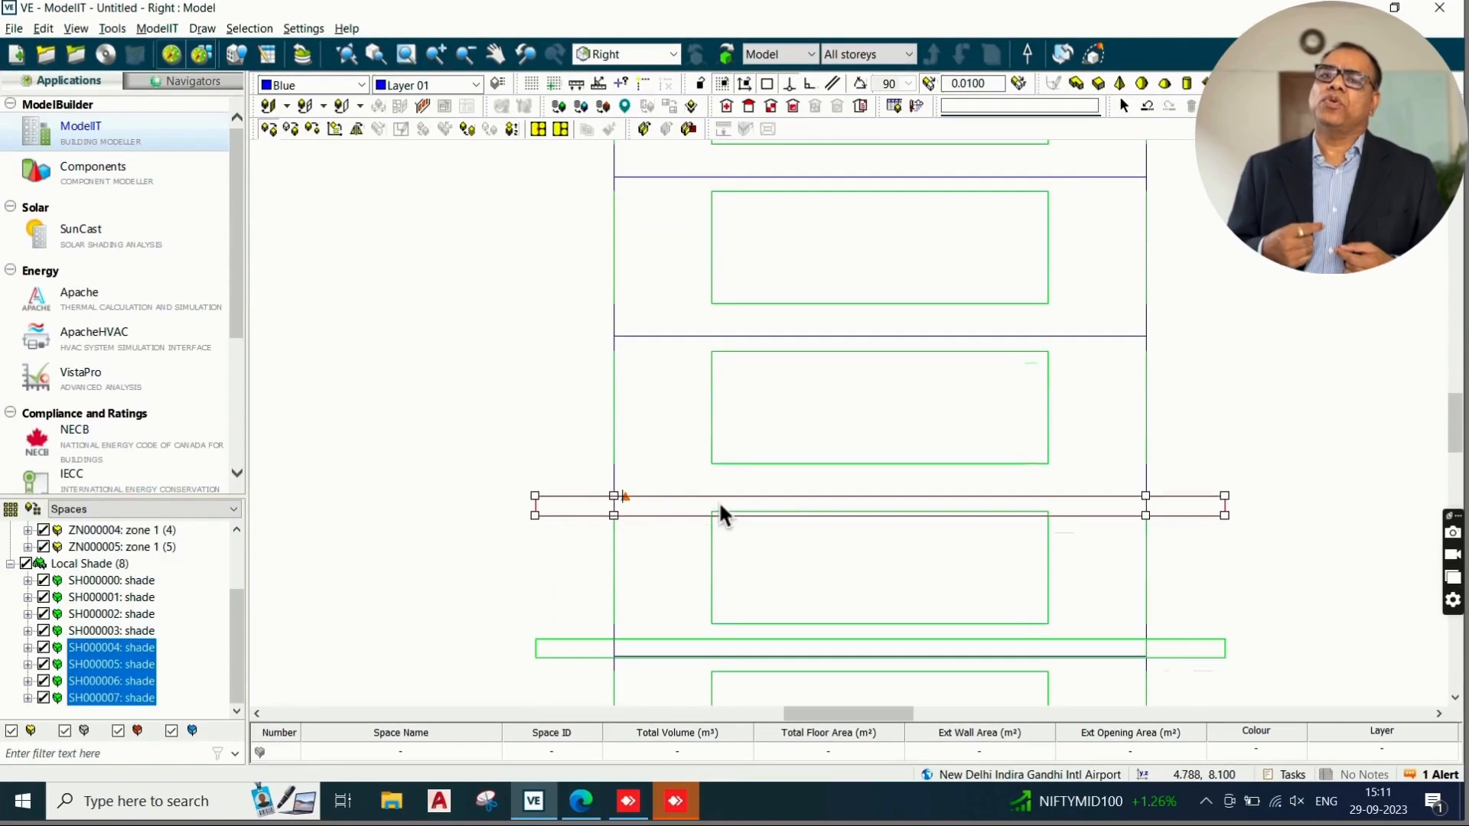
Copy the four-shade ring upward in the right elevation, from the second storey's top corner to the tops of the third and fourth storeys.
click(613, 496)
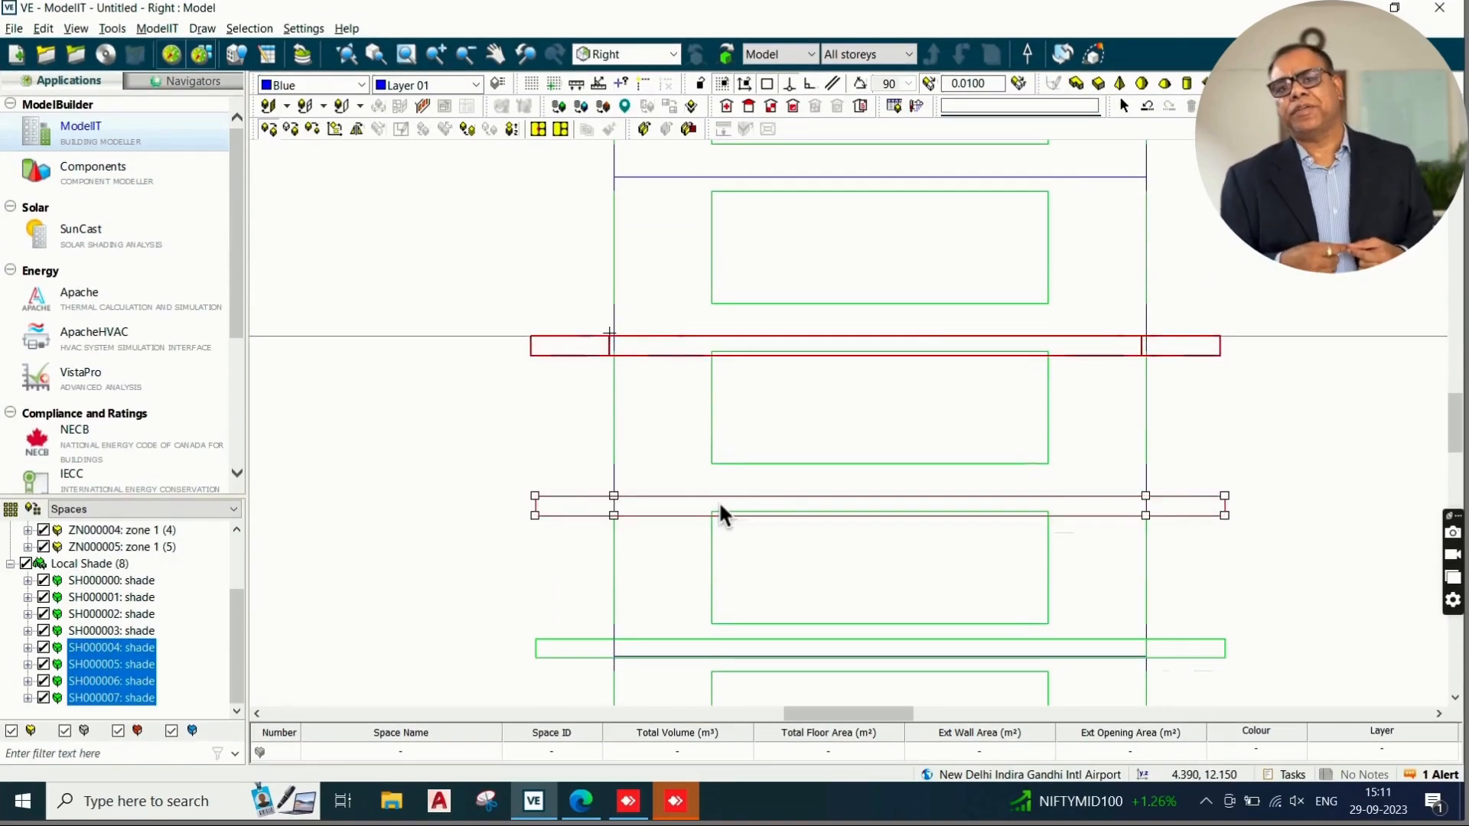
click(613, 334)
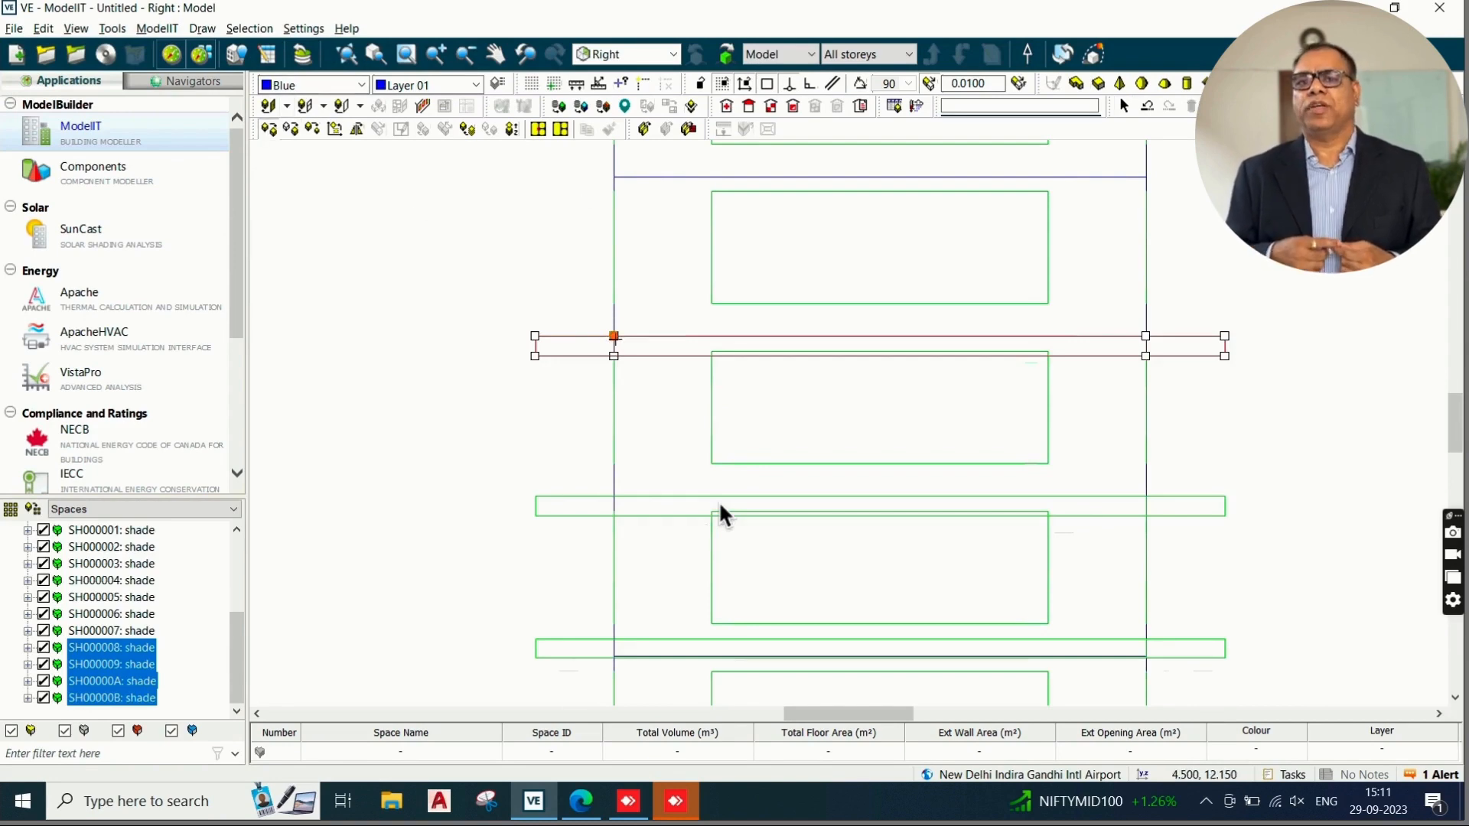
click(614, 177)
scroll(602, 543, down, 2)
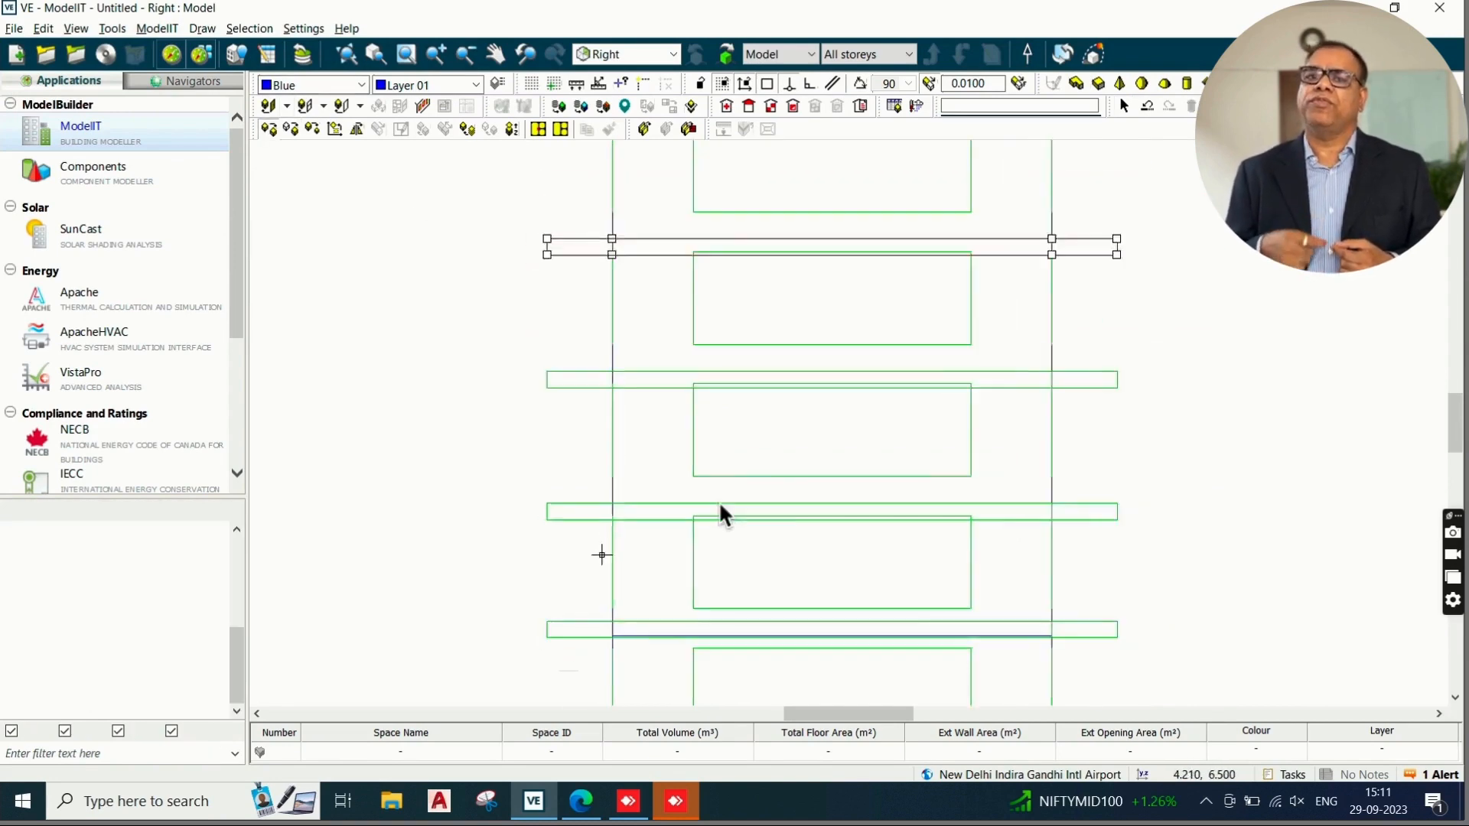
Copy the shade ring to the tops of the fifth and sixth storeys, and open the model in the 3D viewer.
scroll(602, 569, down, 3)
scroll(656, 286, up, 4)
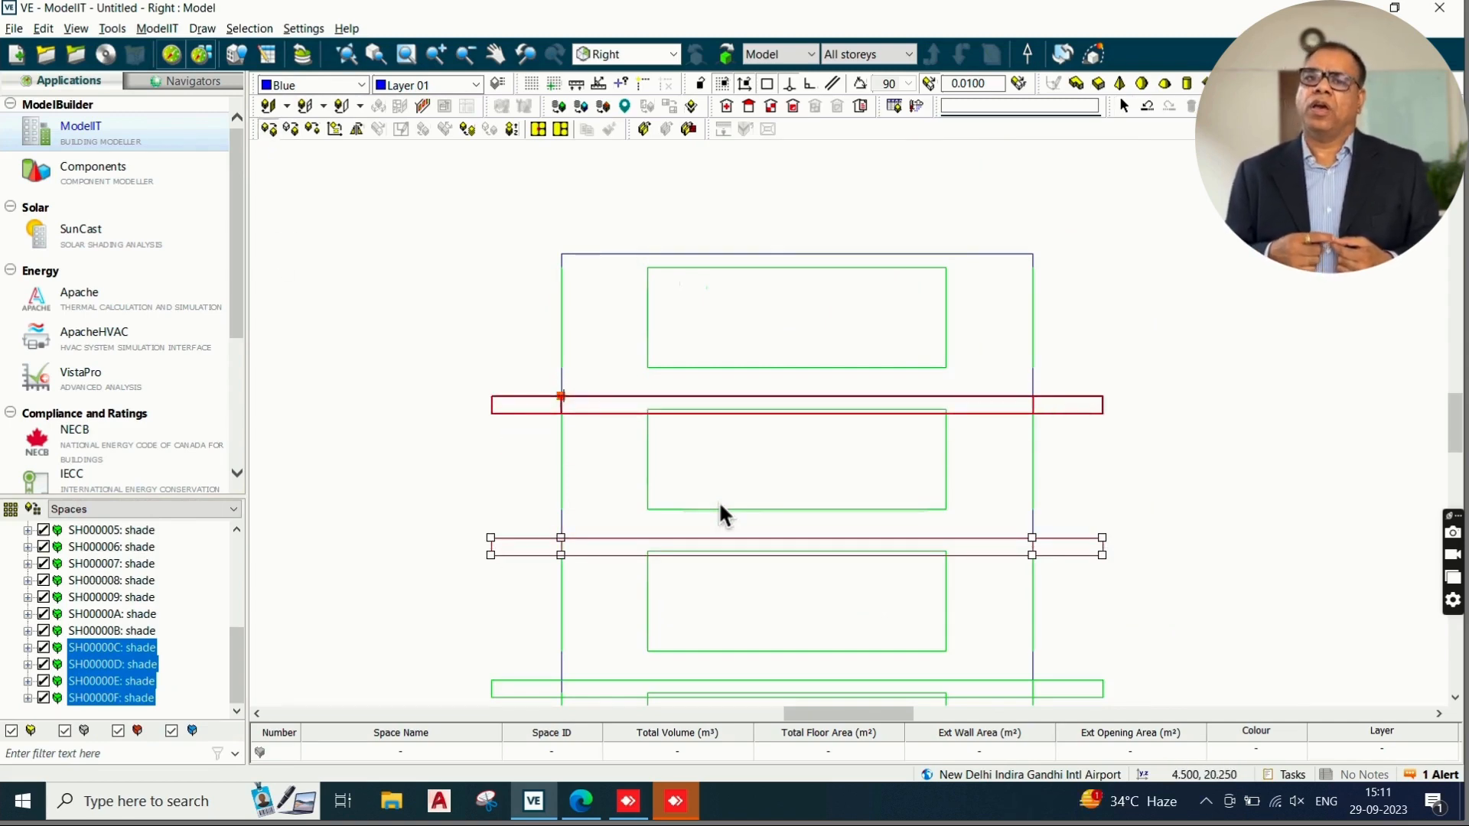
click(561, 395)
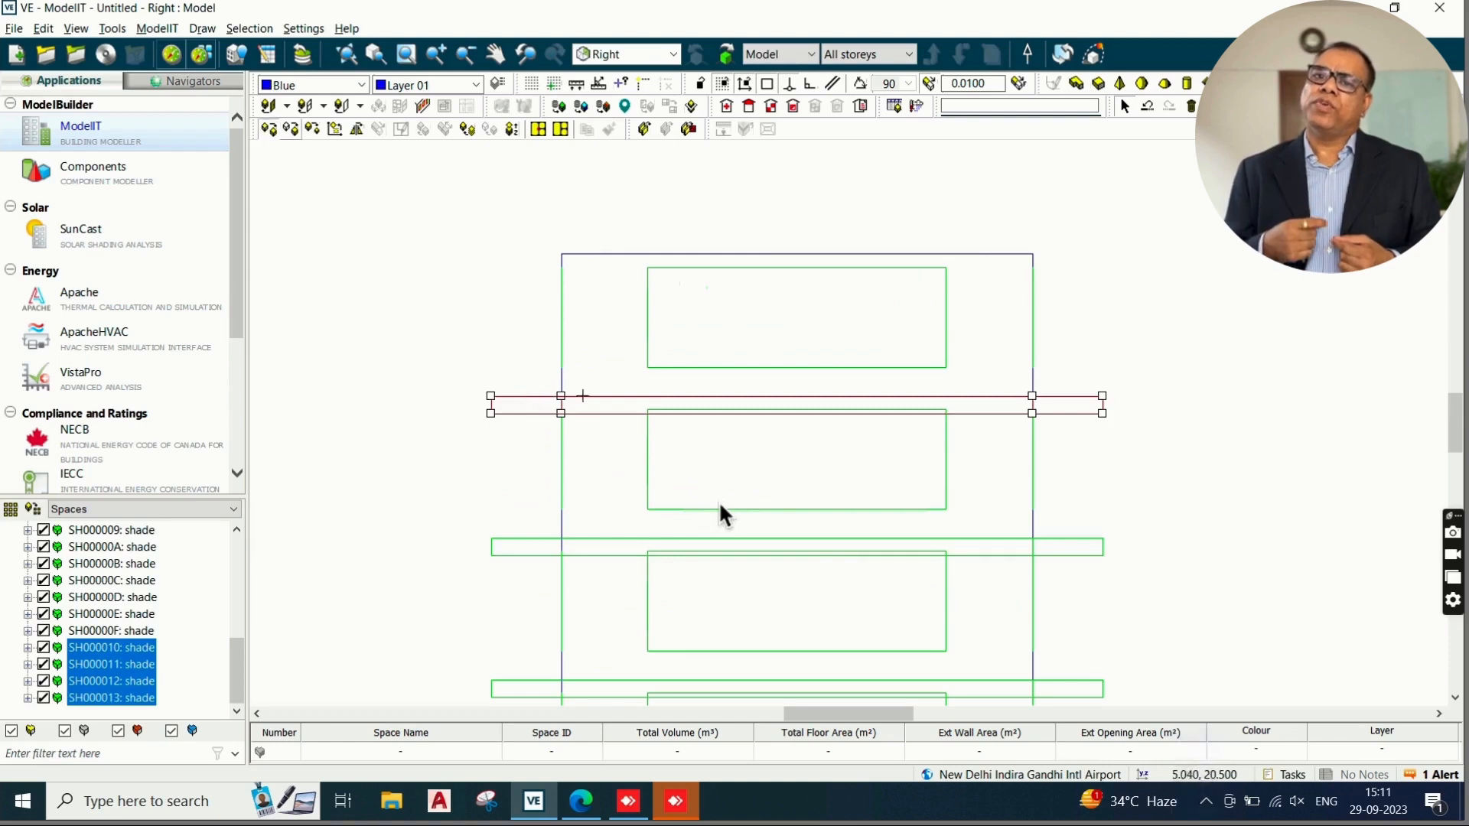
click(560, 395)
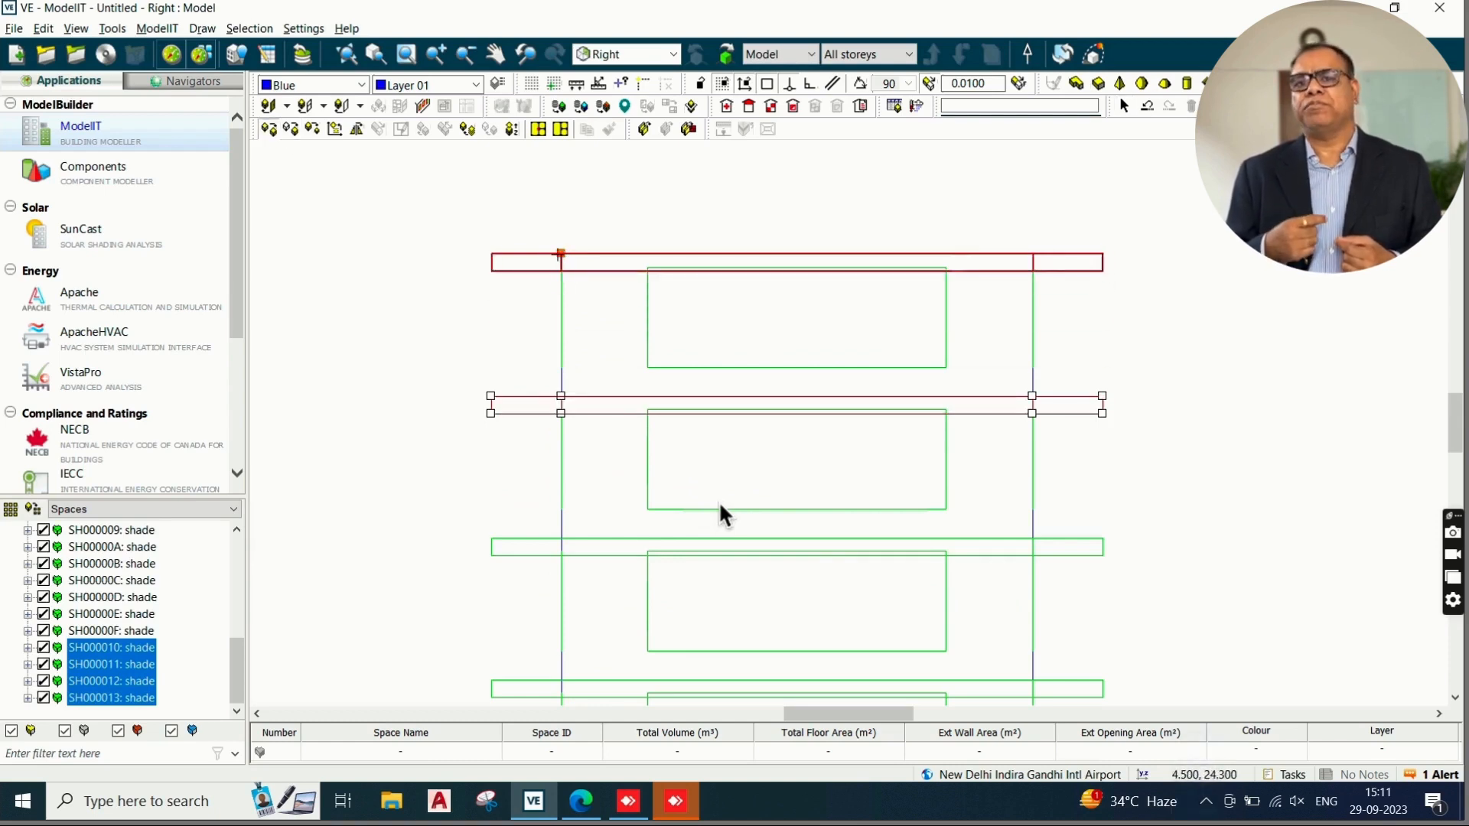
click(561, 254)
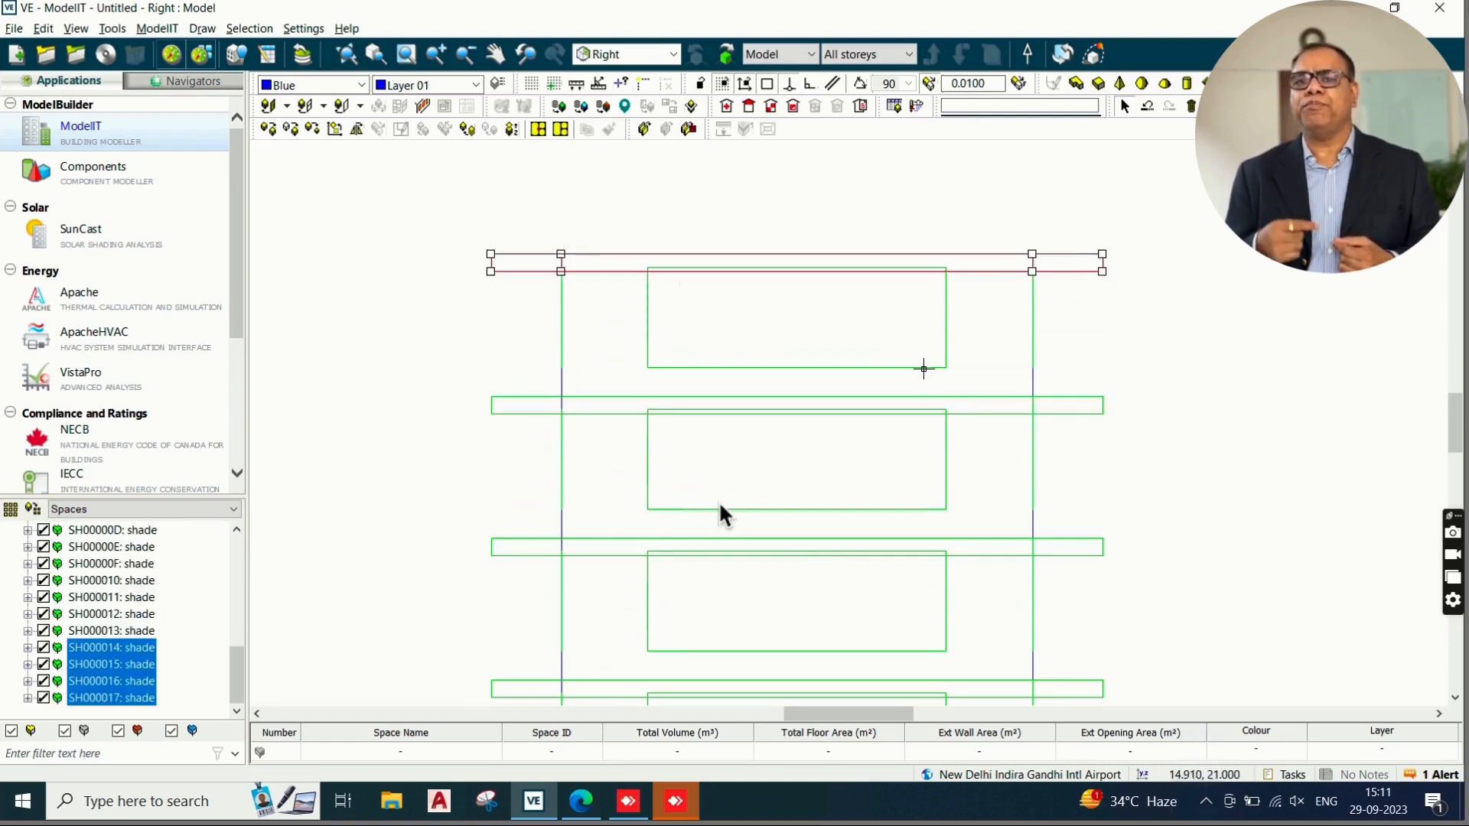
scroll(919, 365, down, 2)
scroll(919, 365, down, 1)
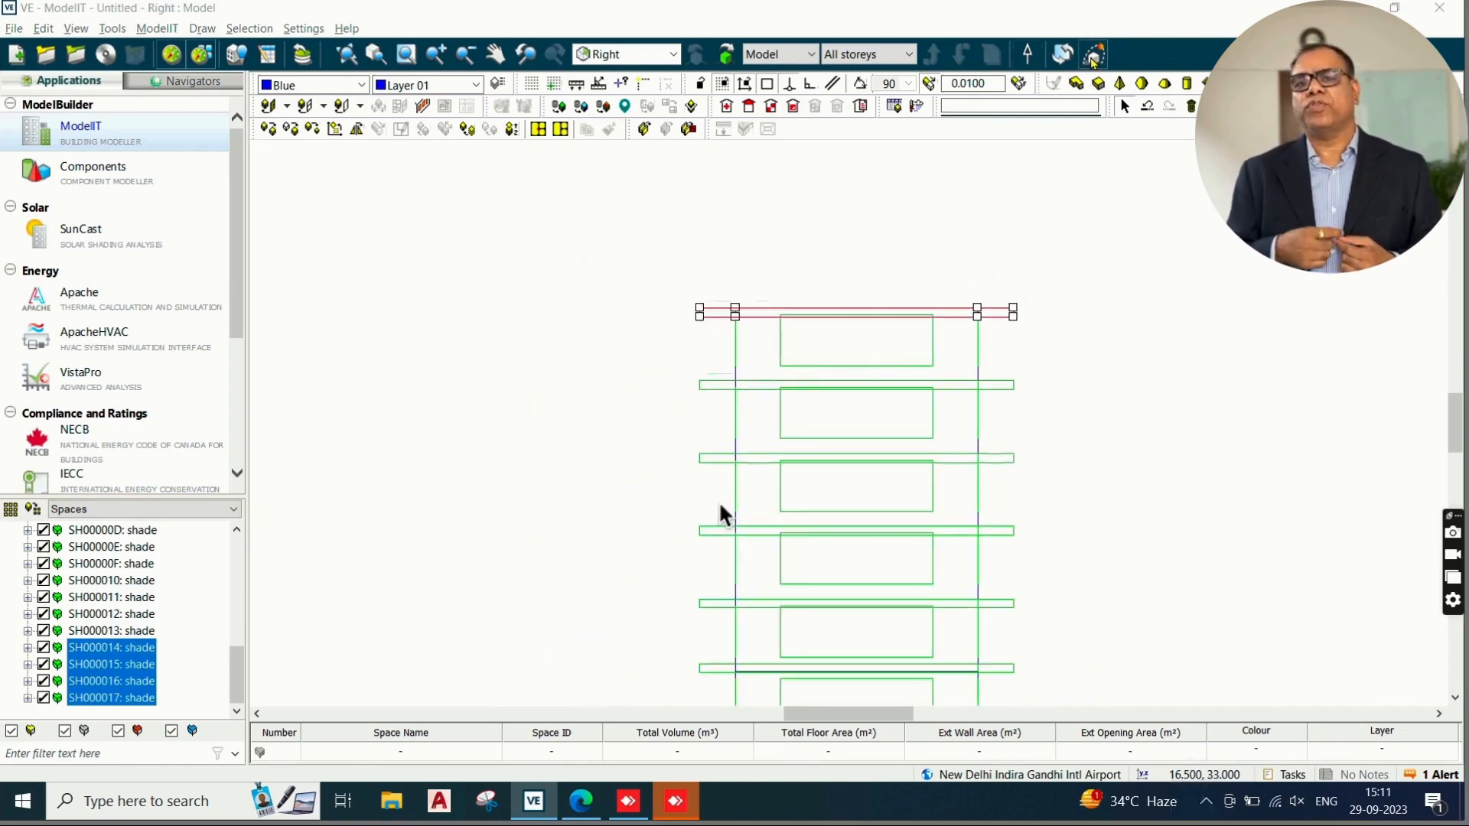
click(1093, 58)
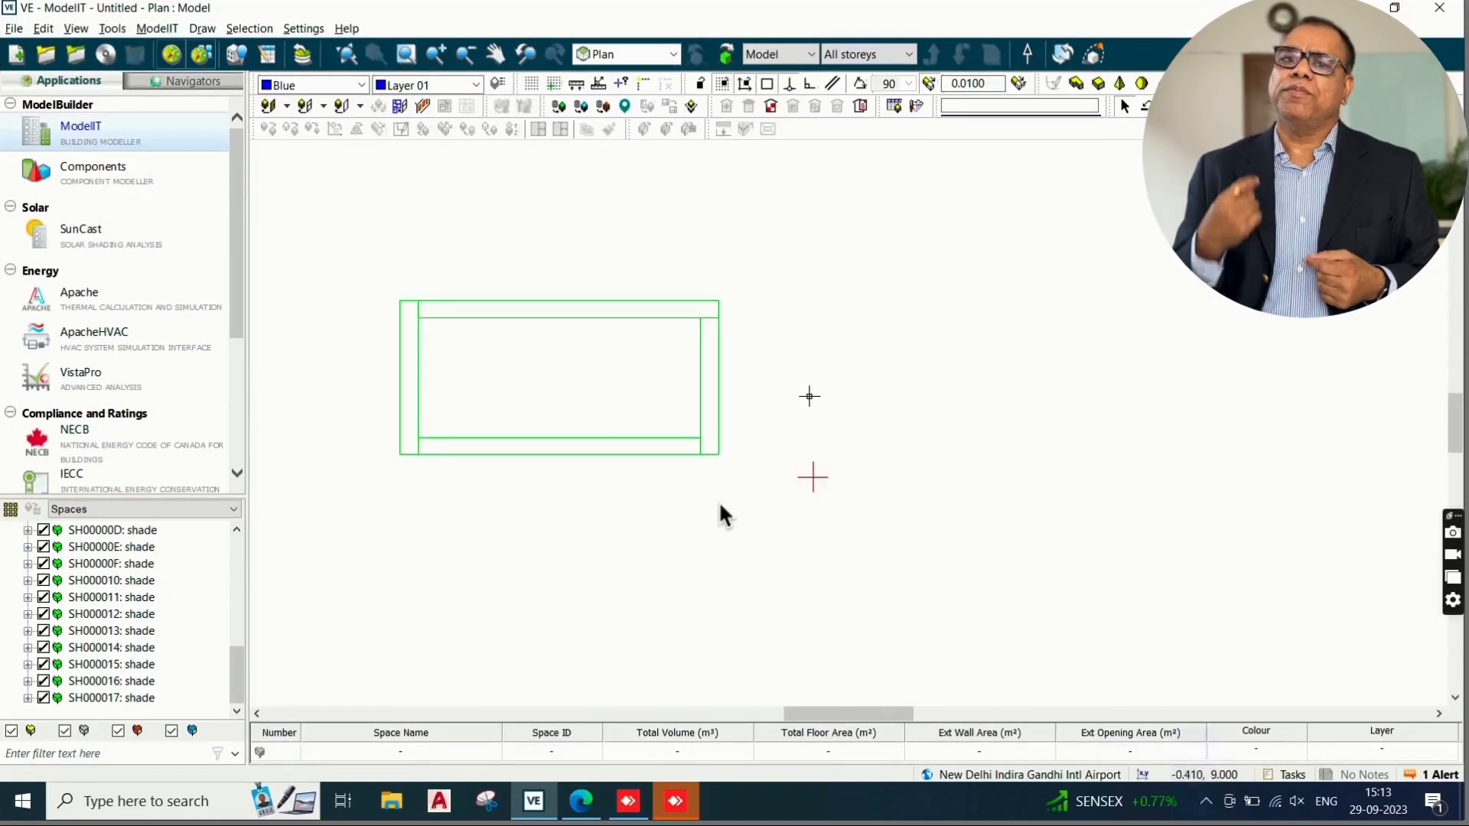
Draw an L-shaped room named zone 2 beside the shaded building in plan, with its long straight side 16.5 m.
scroll(721, 504, up, 2)
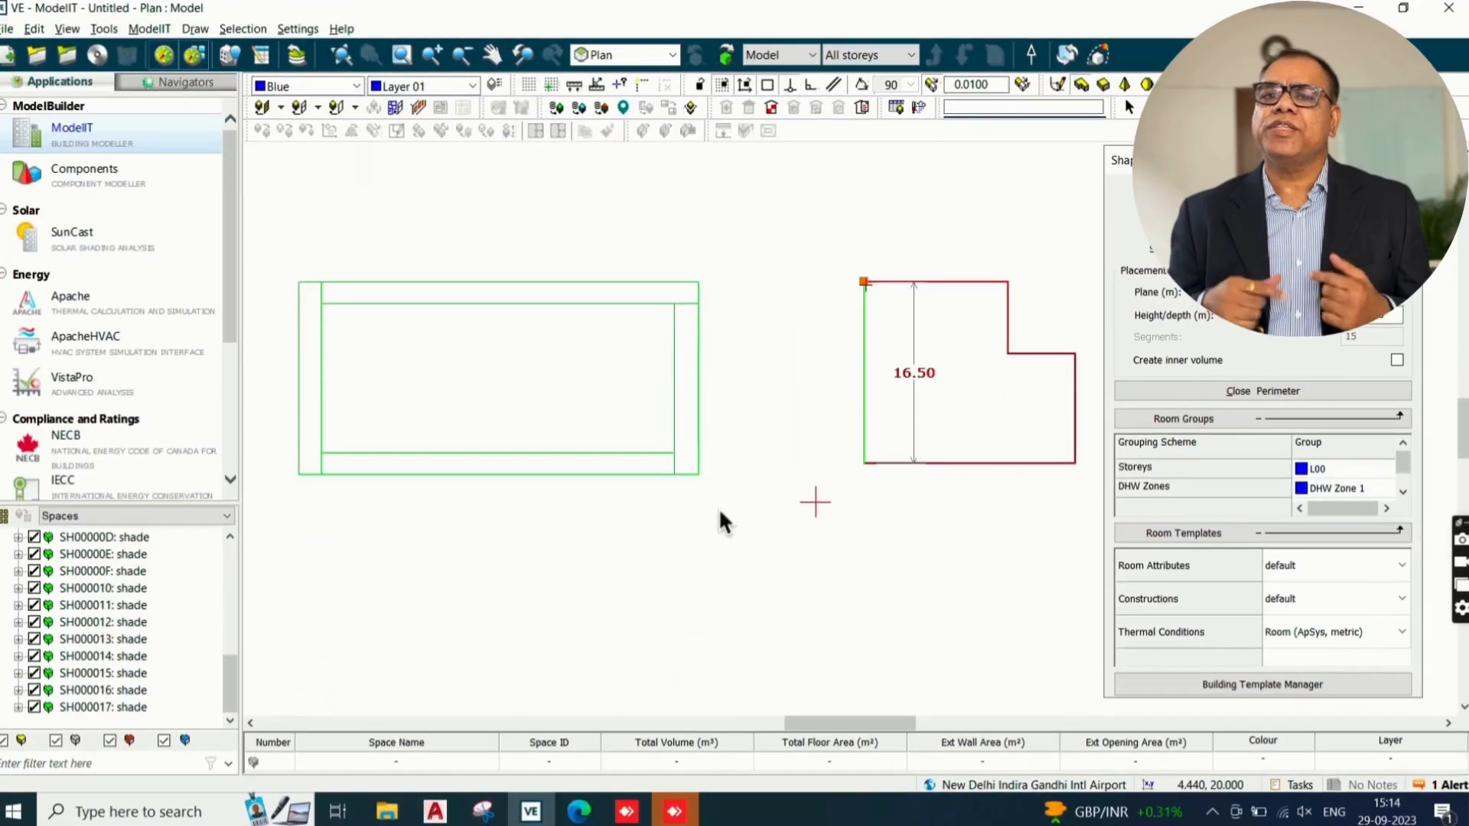
scroll(748, 309, down, 3)
scroll(1021, 341, up, 5)
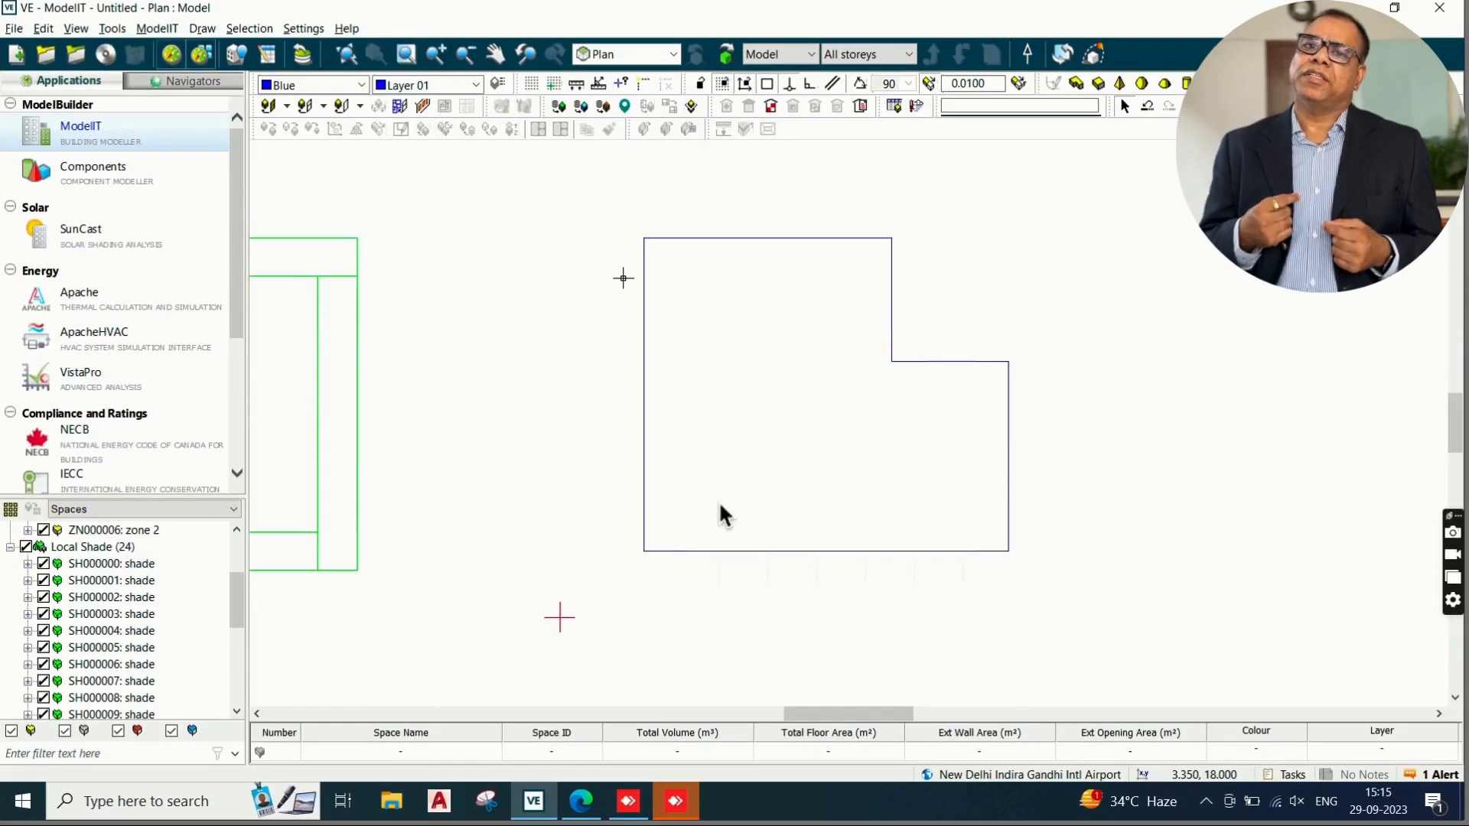
Place 2.4 m high rectangular openings at 0.5 m base height on zone 2's outer walls, including a 6 m wide one on the upper wall.
click(306, 105)
drag(160, 314, 117, 314)
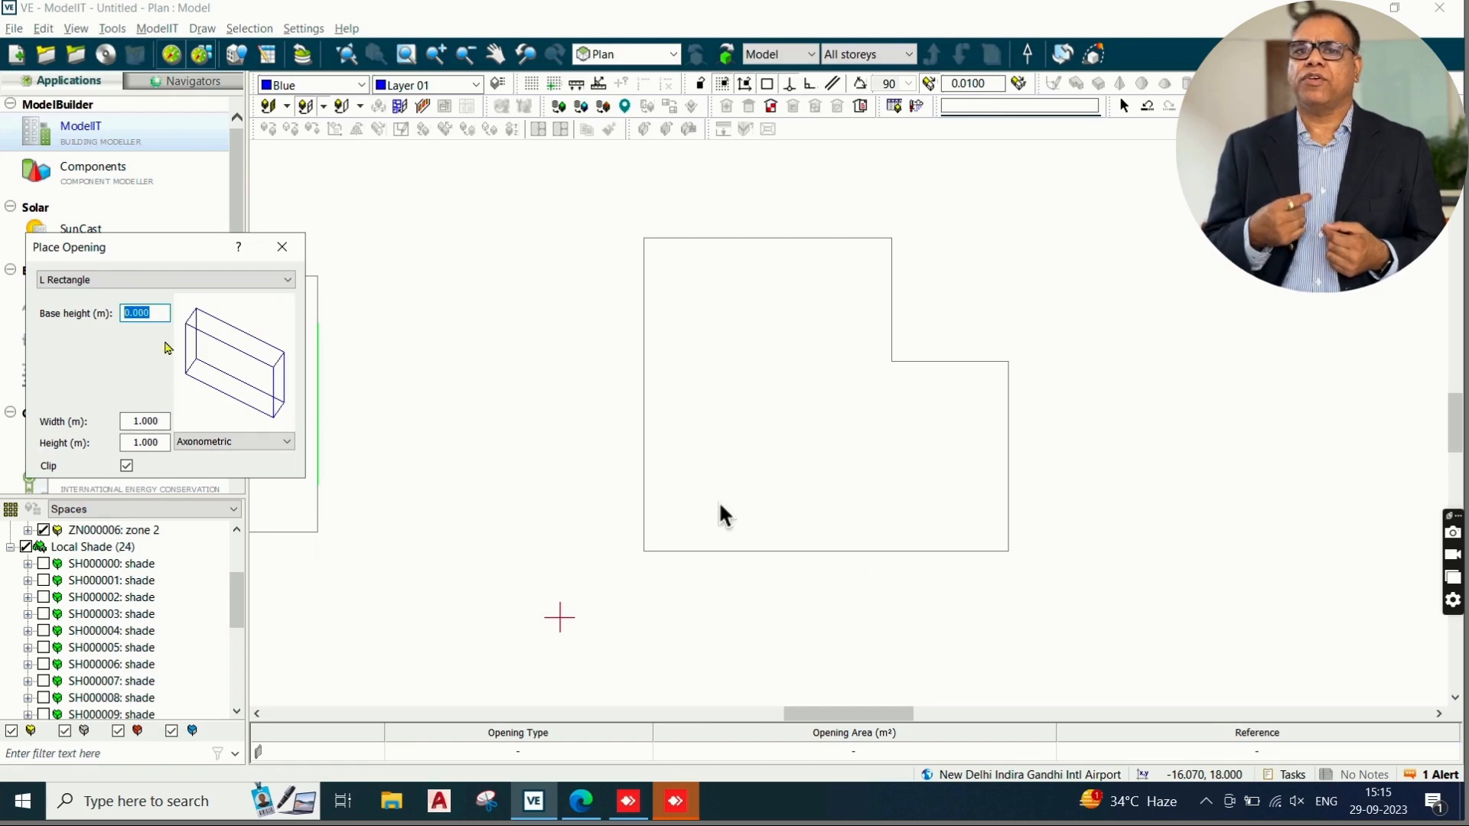
text(0.5)
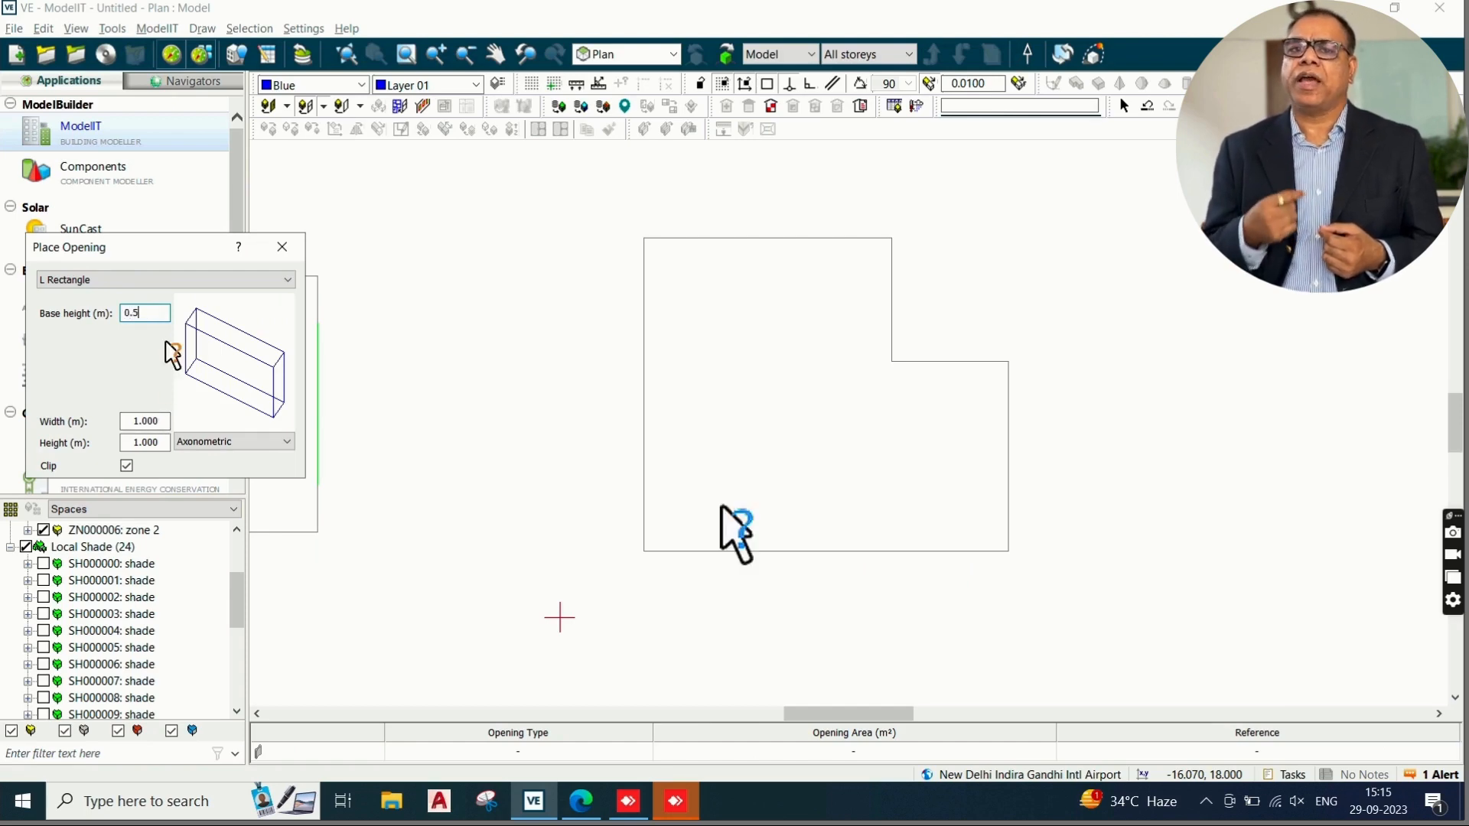
drag(163, 421, 128, 422)
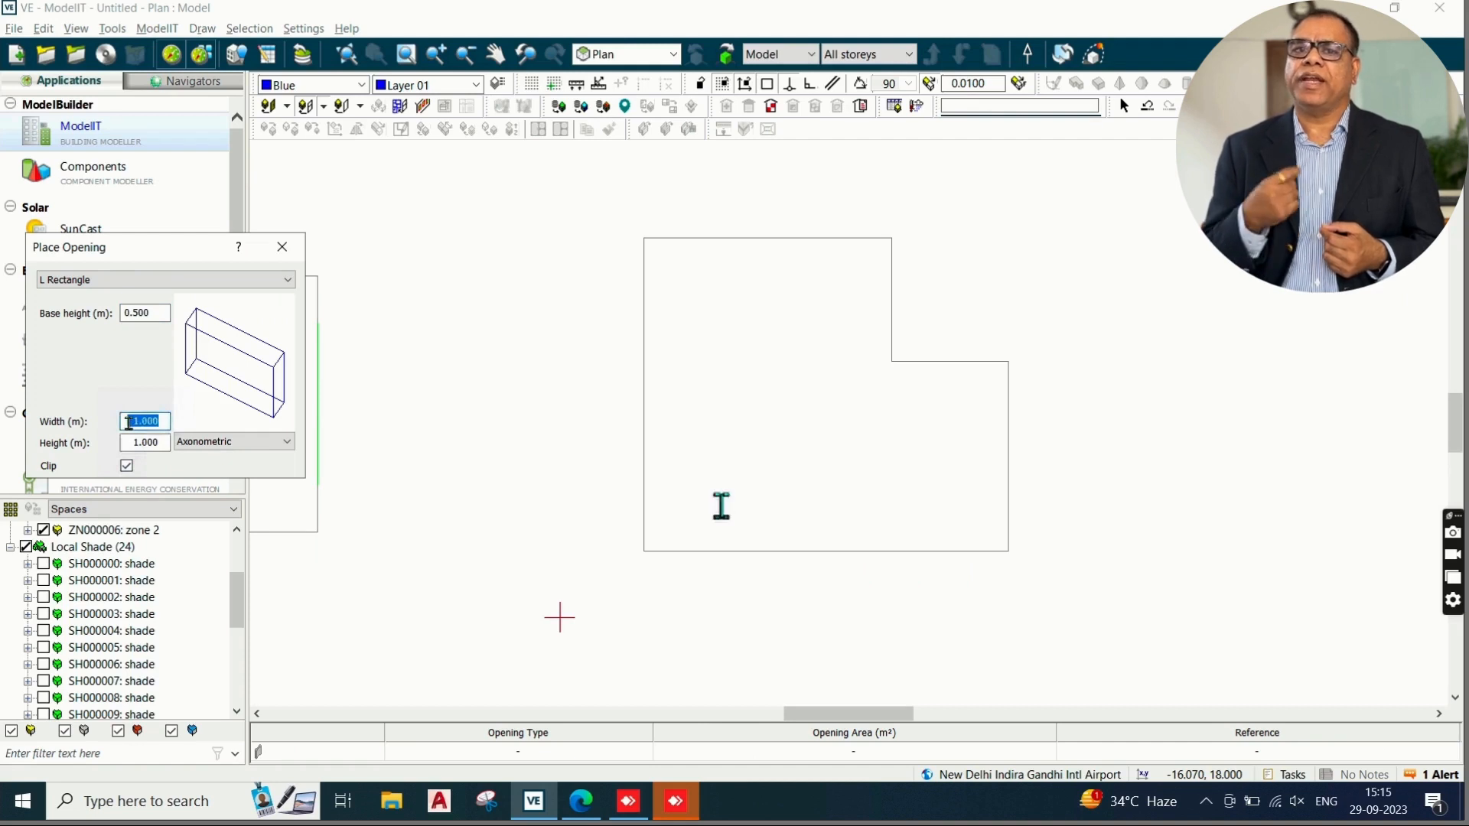
text(6)
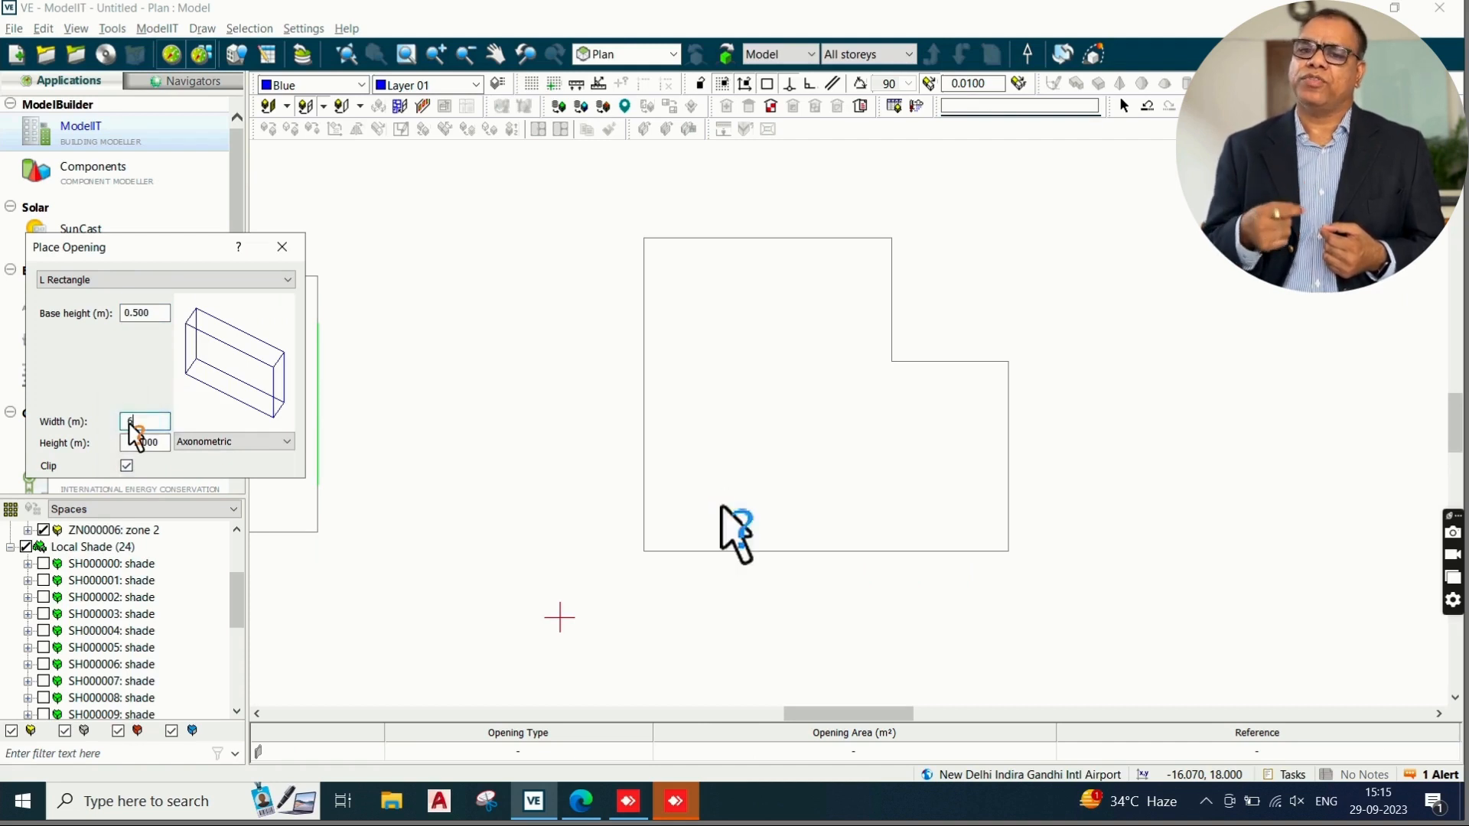
text(.0)
drag(163, 442, 125, 442)
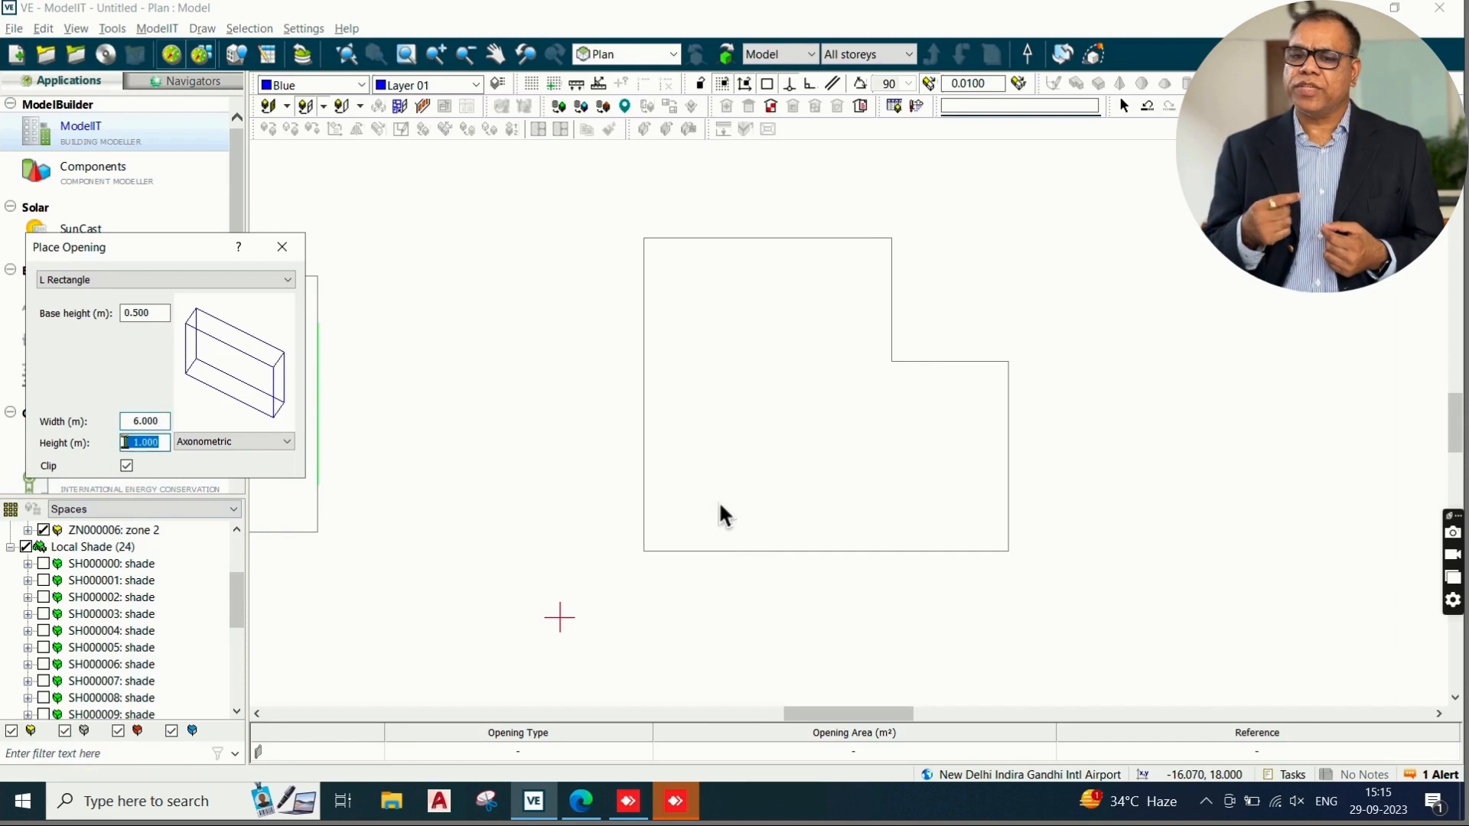
text(2.4)
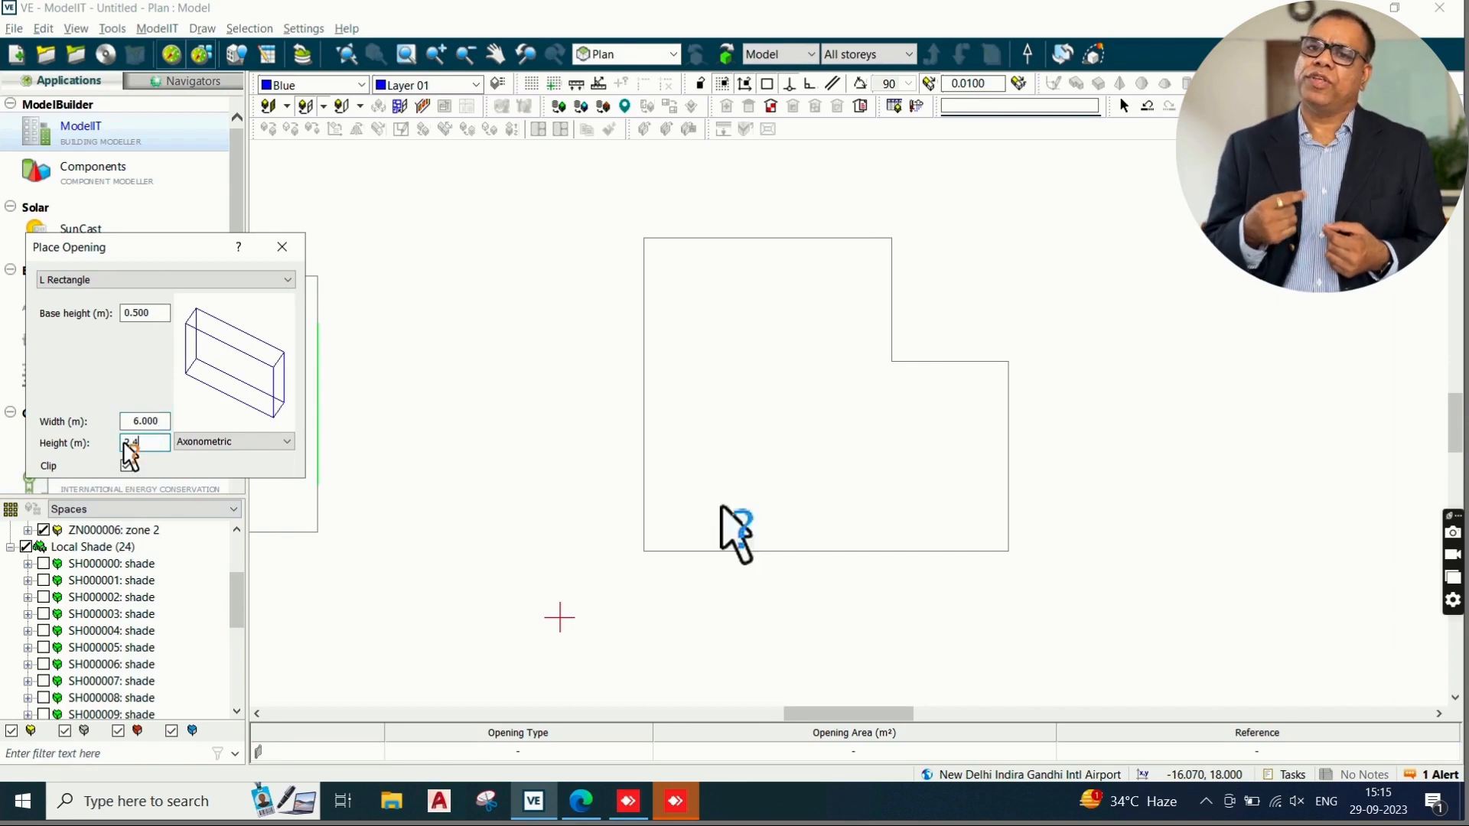
click(704, 251)
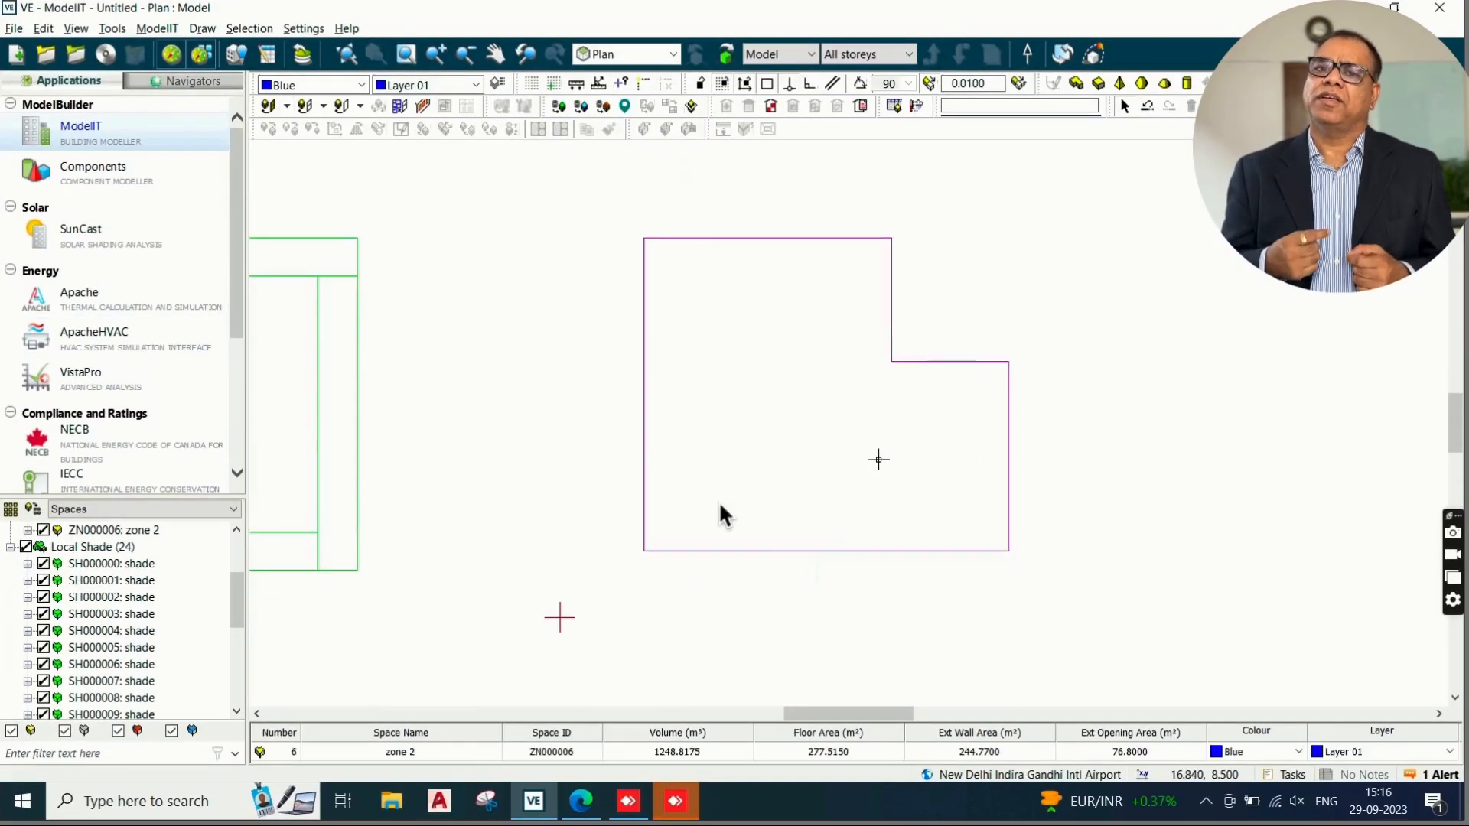
click(491, 417)
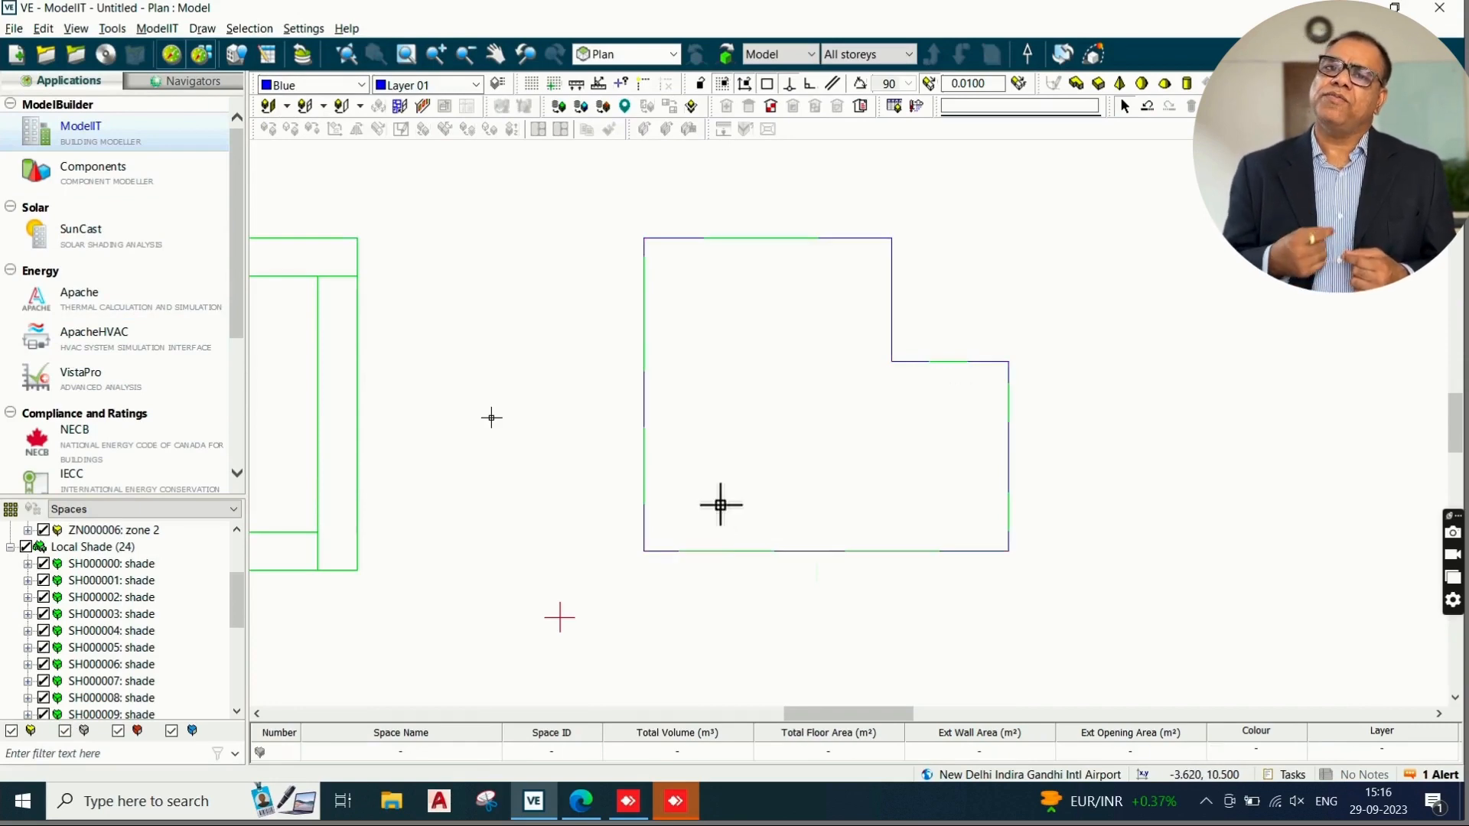
Set up another rectangular opening for zone 2 with a base height of 0 m and a width of 1.8 m.
click(271, 107)
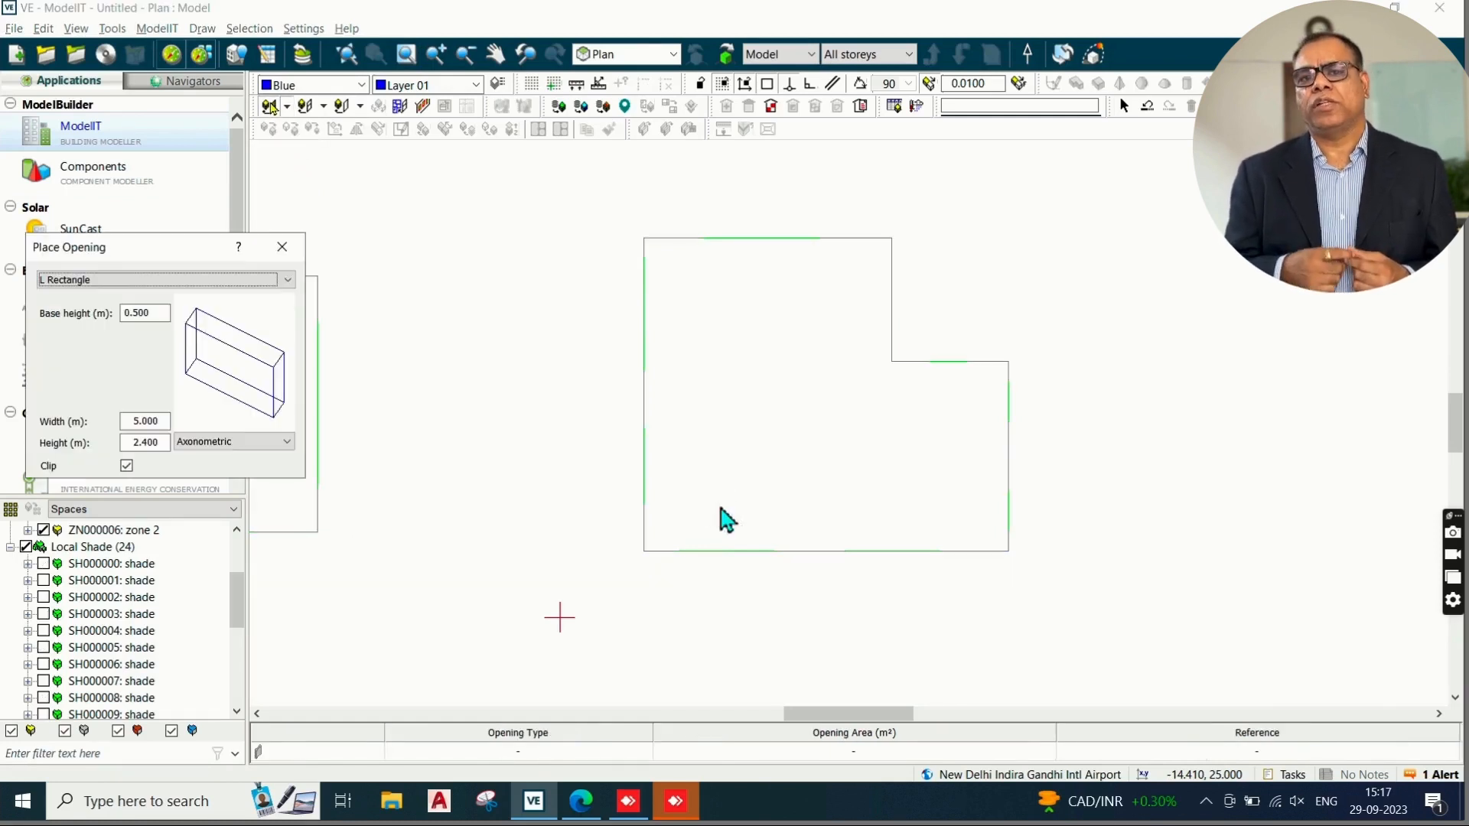
drag(166, 310, 111, 314)
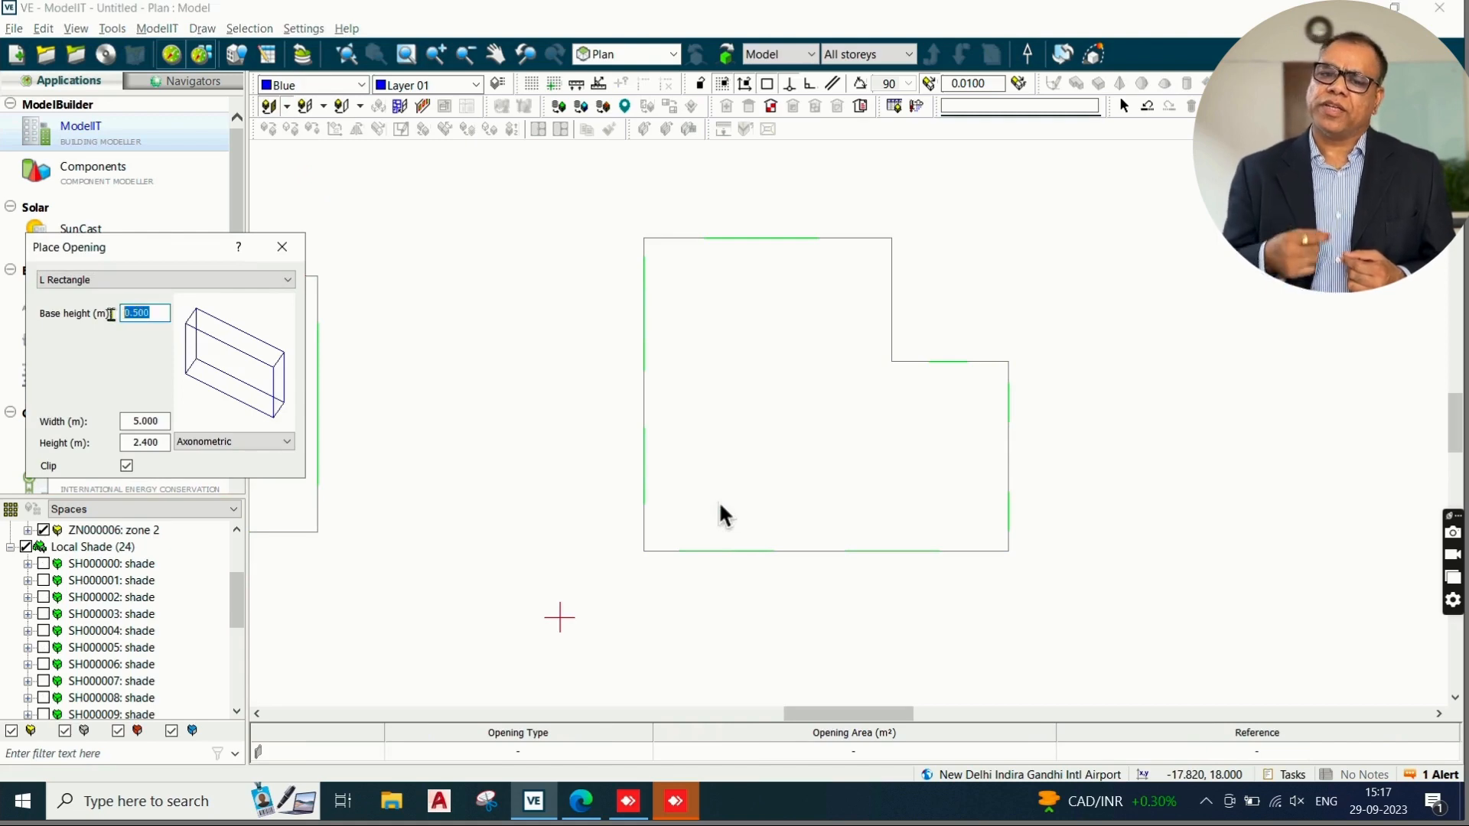
text(0)
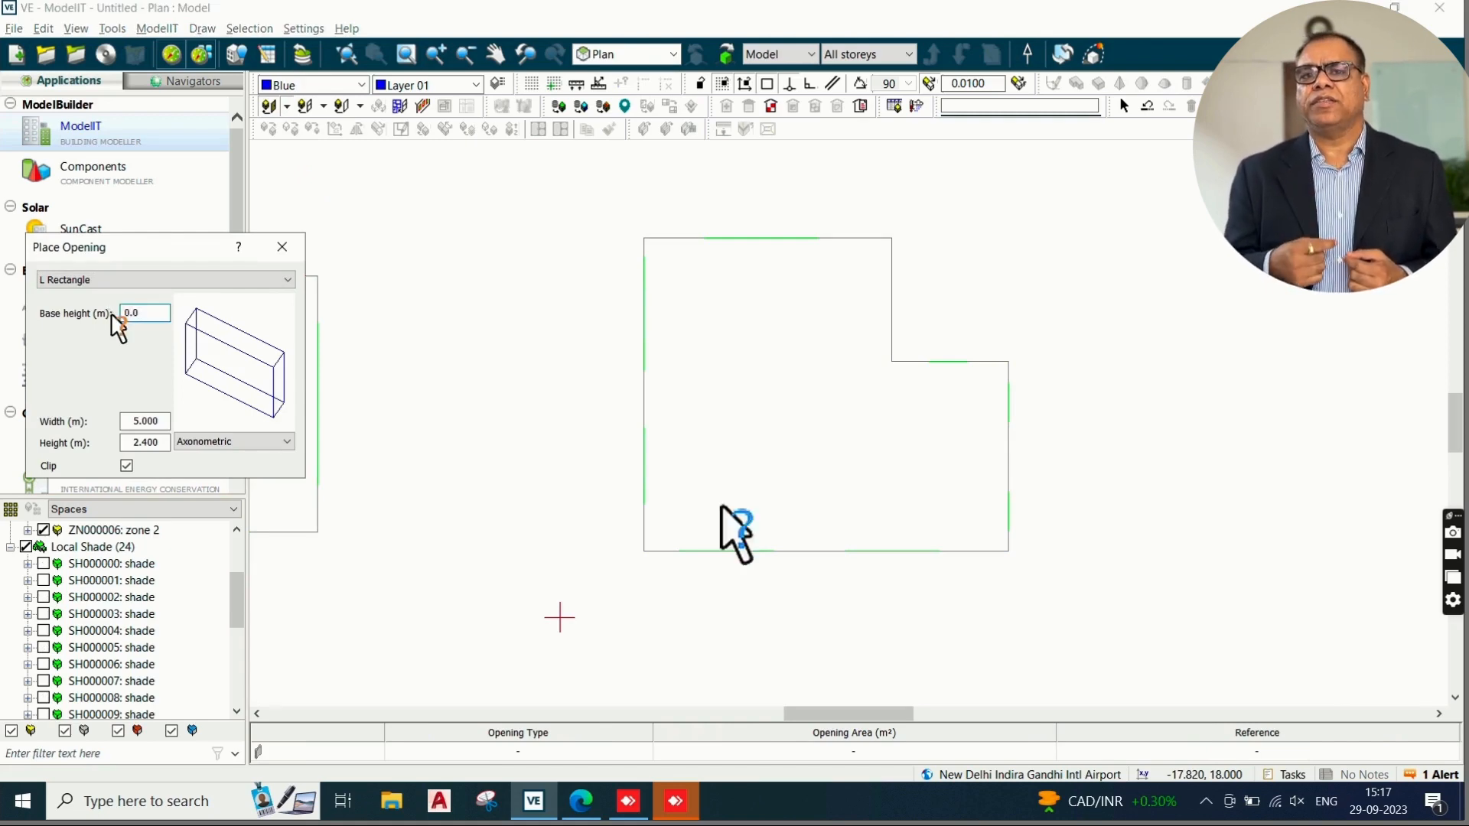
drag(165, 421, 117, 429)
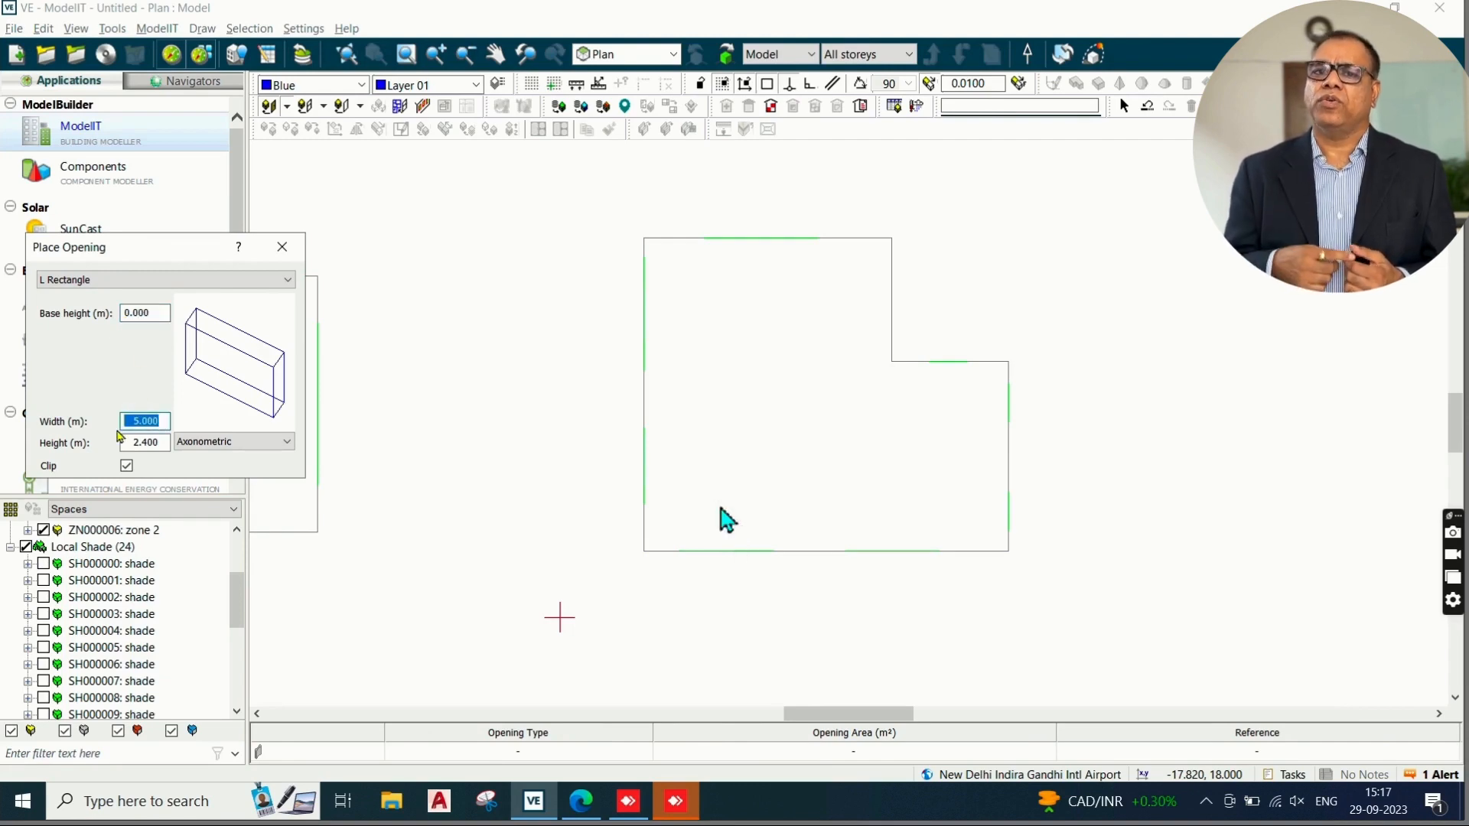
text(1.)
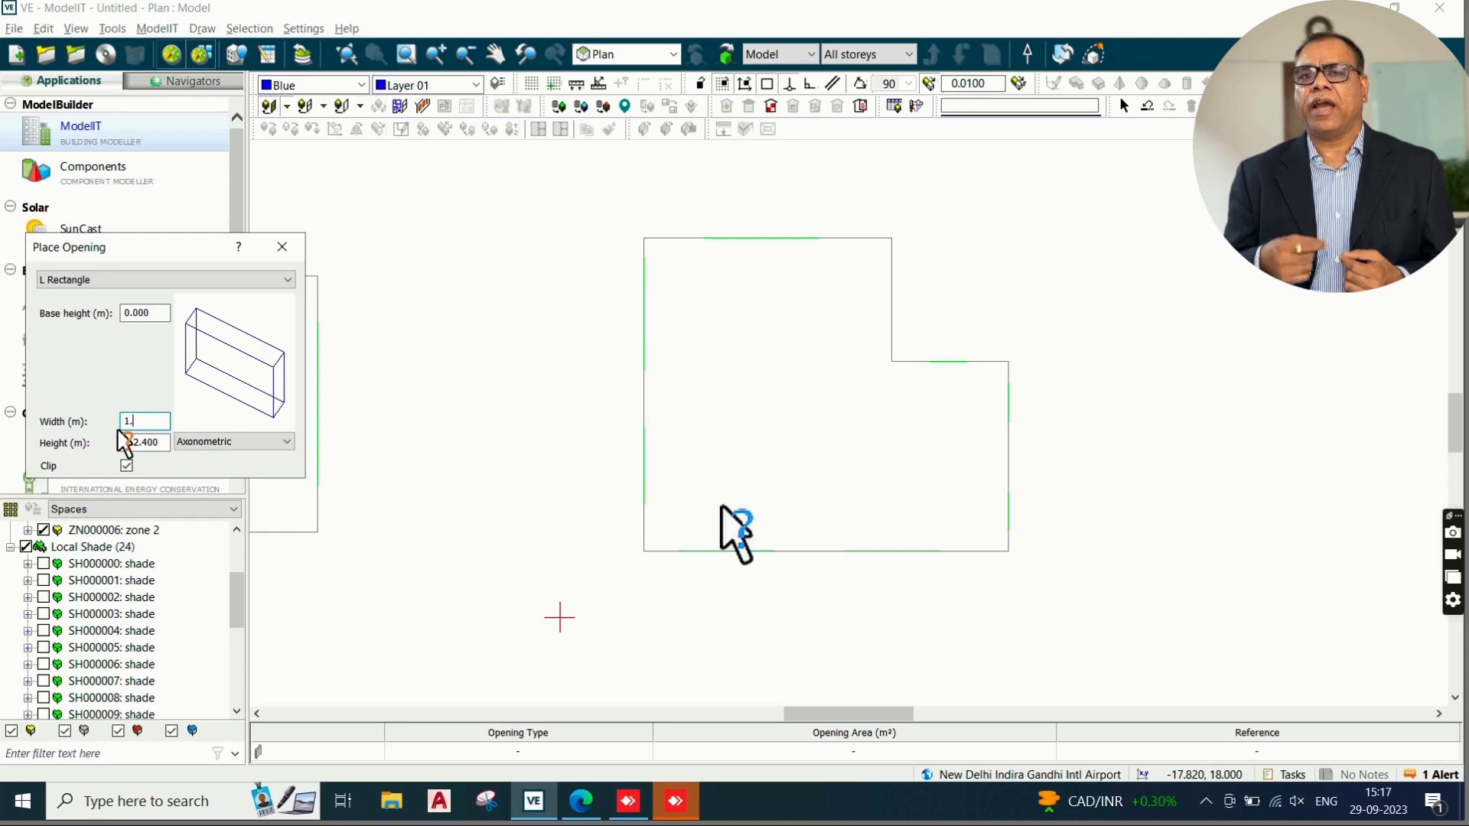
text(8)
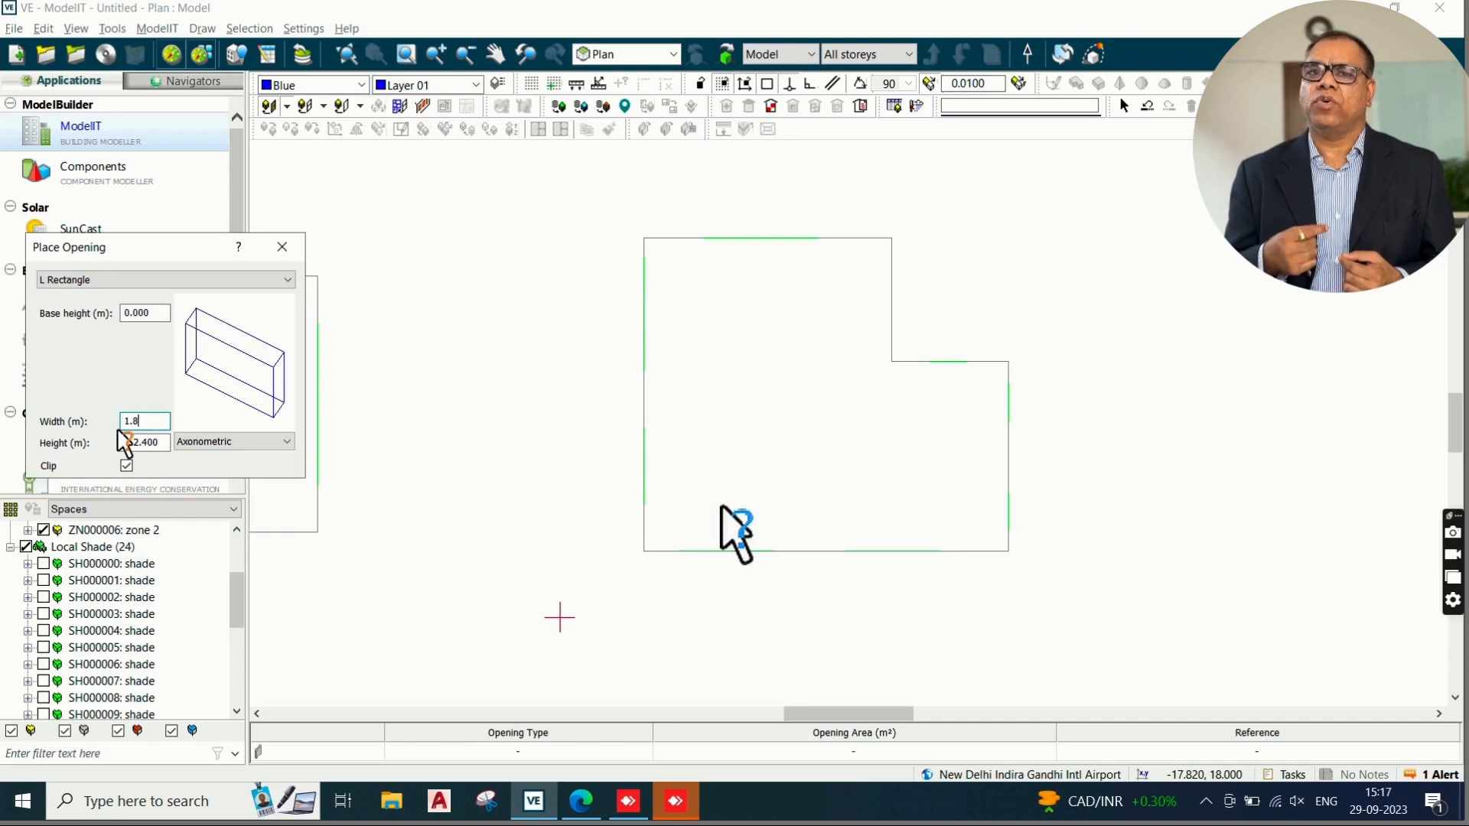
click(164, 442)
scroll(921, 274, up, 2)
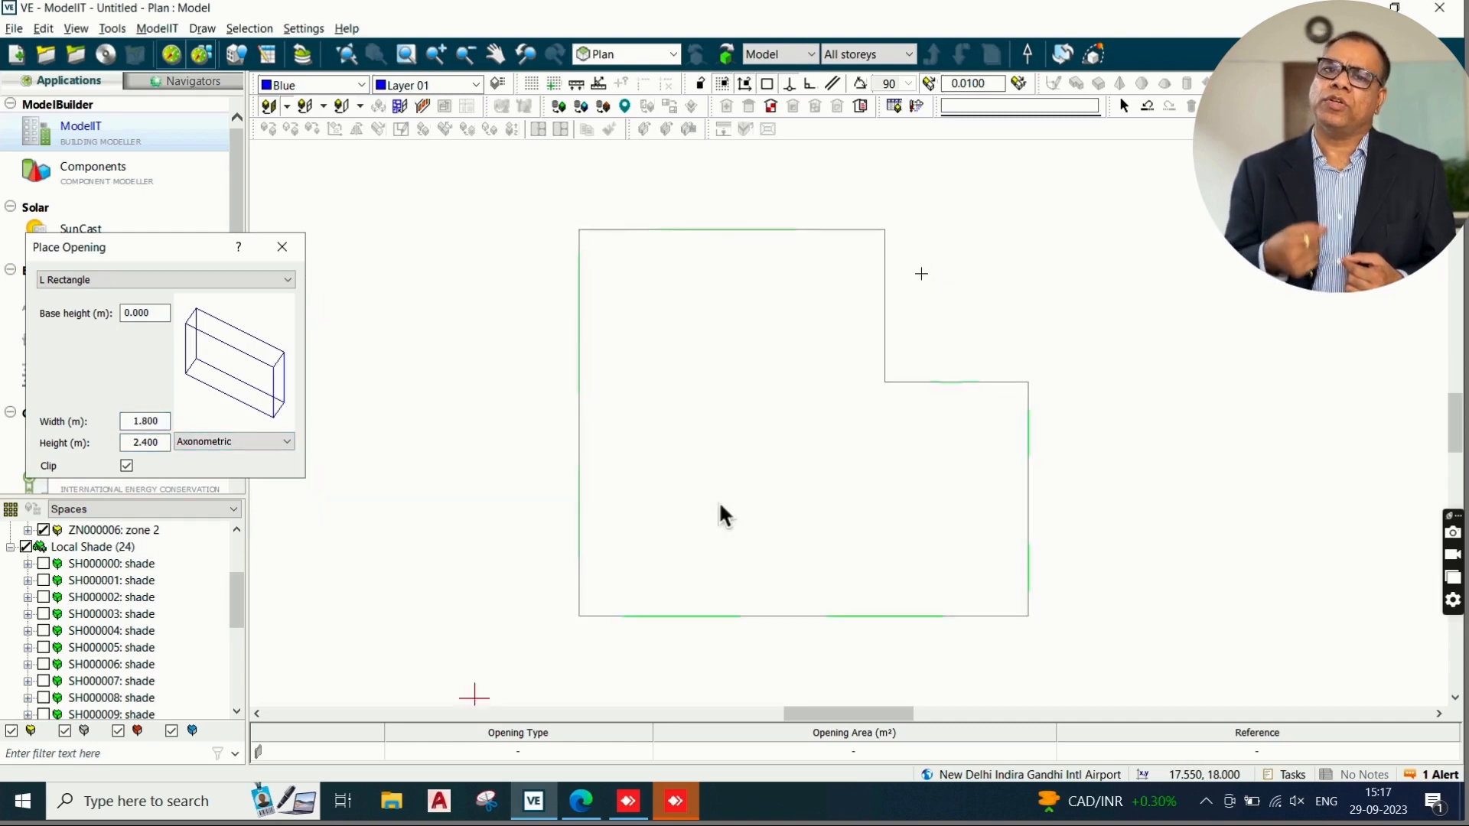